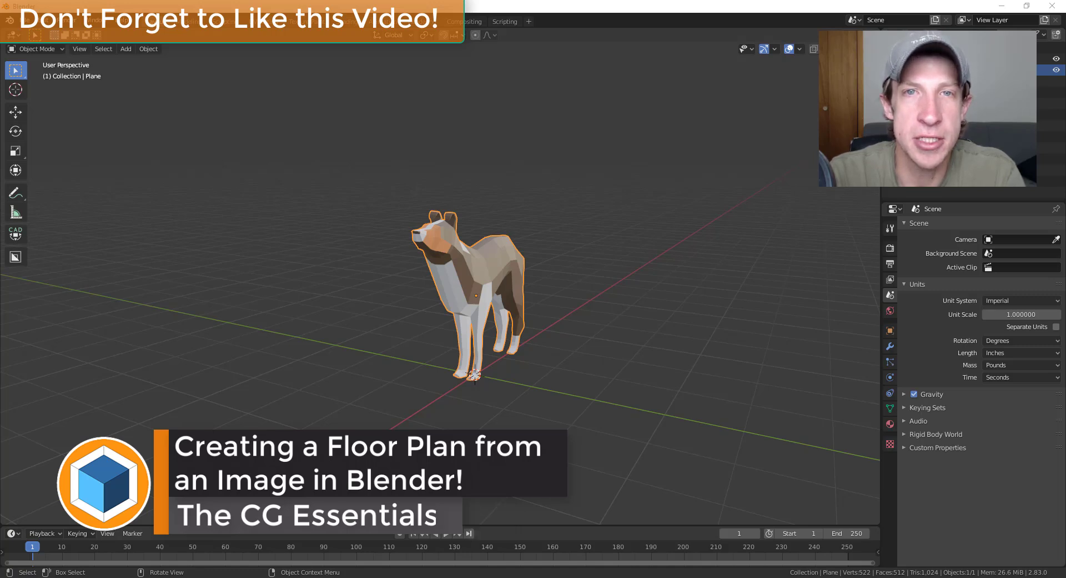
mouse_move(568, 400)
middle_down()
mouse_move(542, 398)
mouse_move(564, 393)
middle_up()
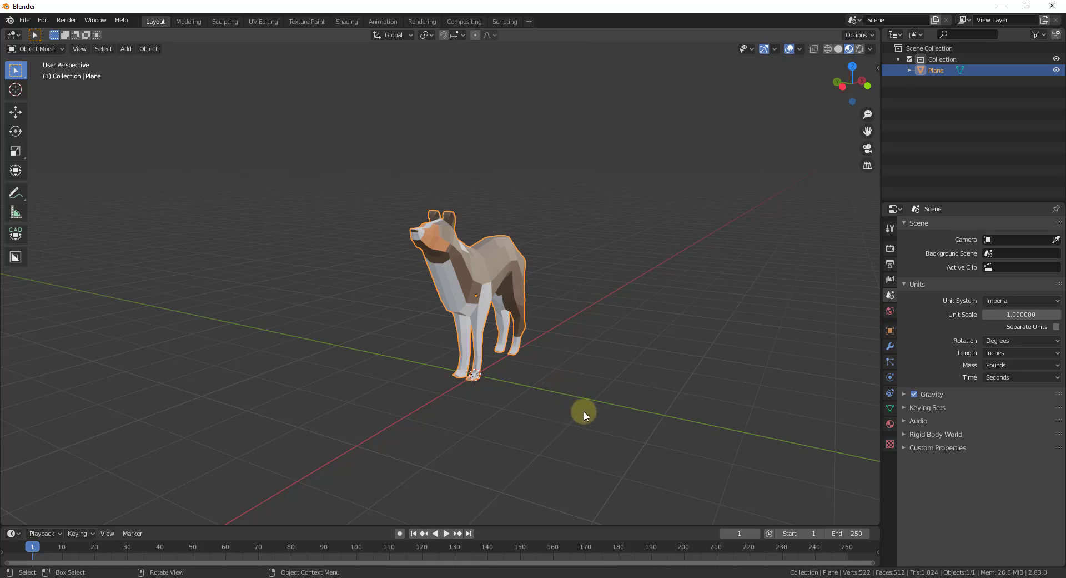
scroll(557, 382, up, 3)
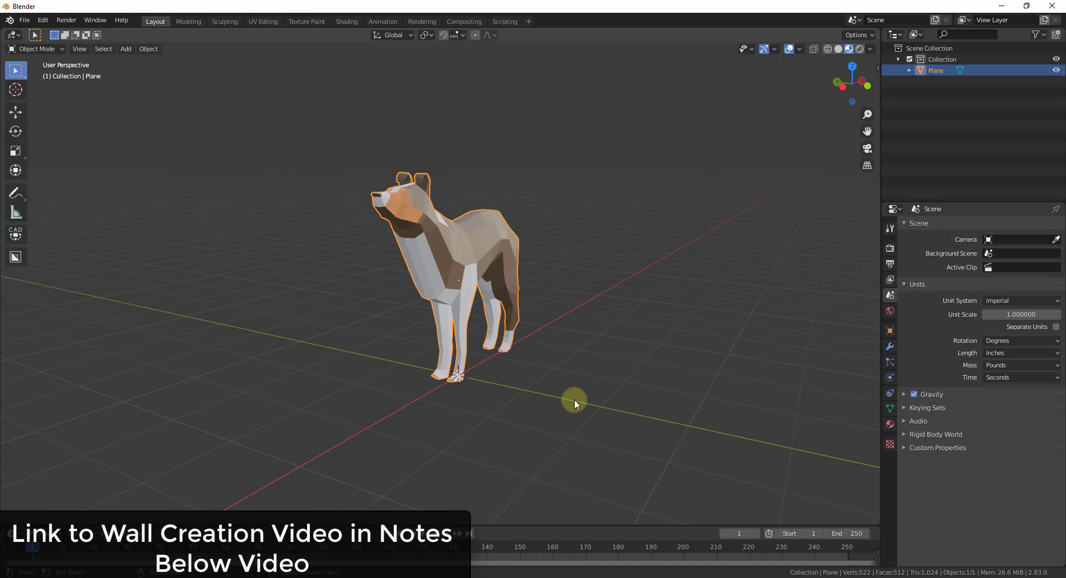
middle_drag(574, 399, 587, 364)
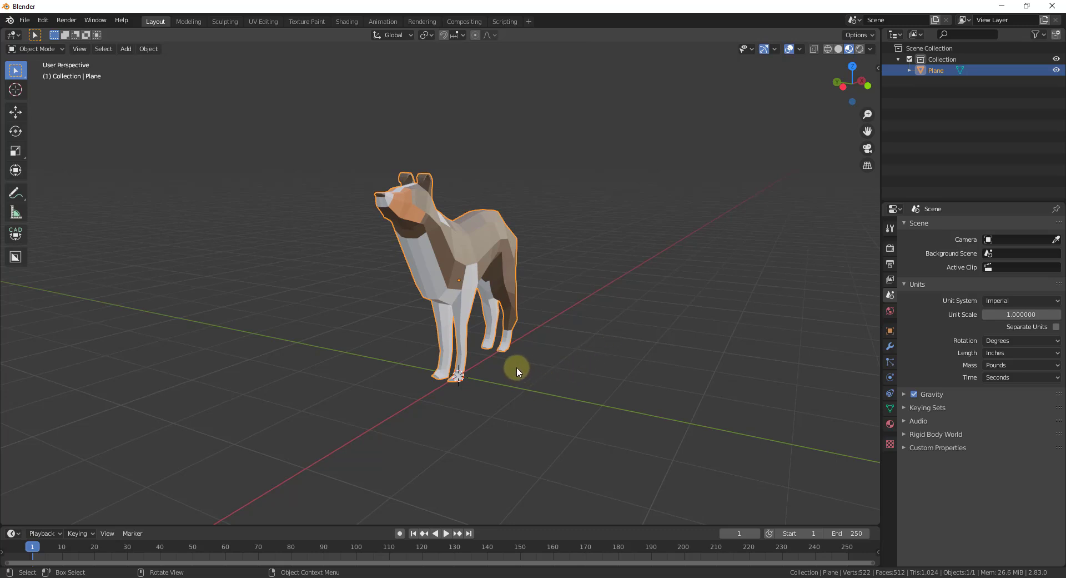
scroll(525, 375, down, 2)
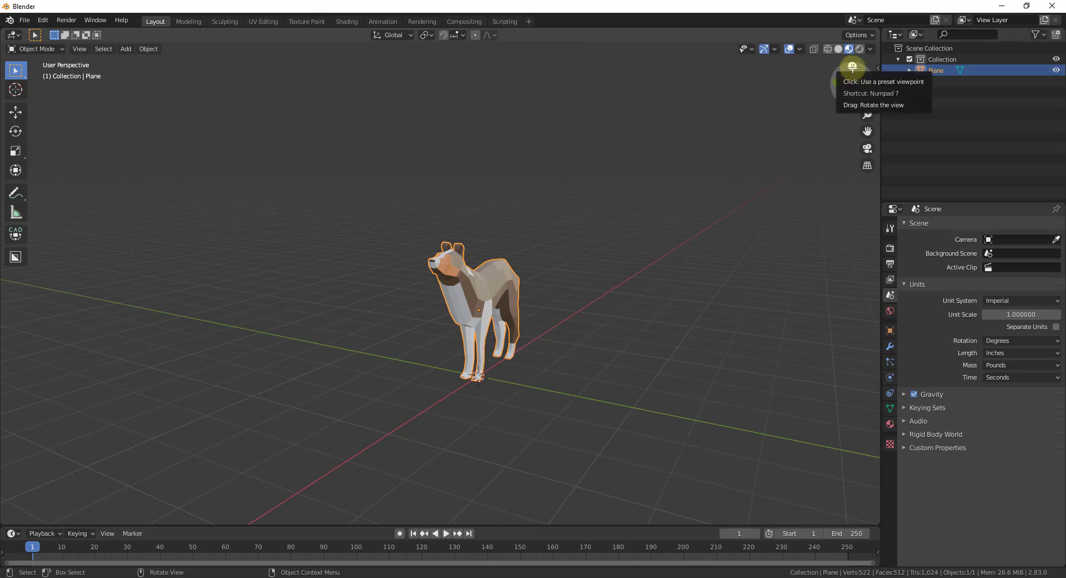
In top view, place the floor plan image in the scene as a reference and delete the dog model
click(853, 67)
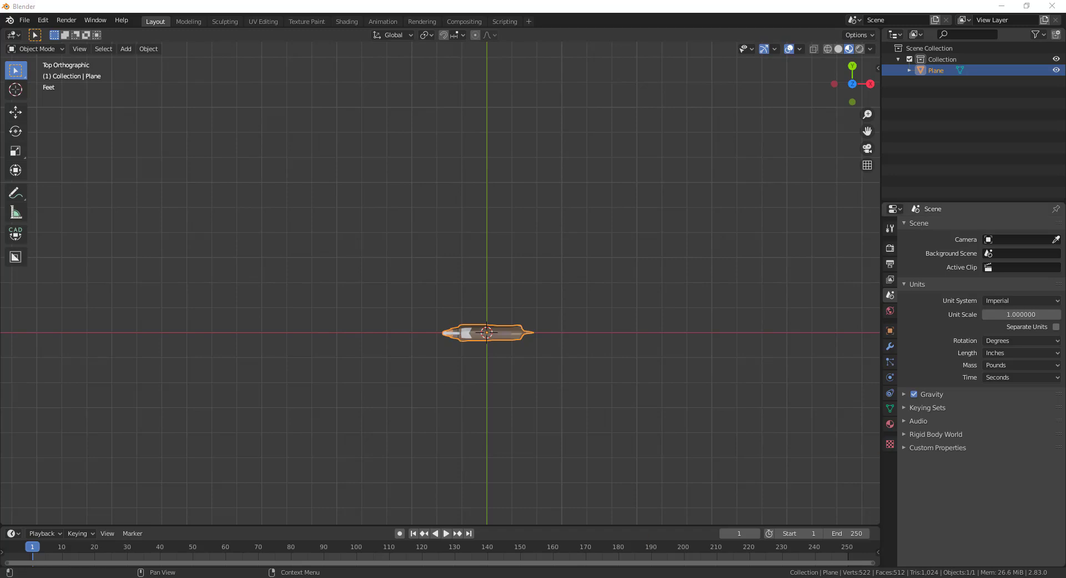
drag(515, 374, 515, 376)
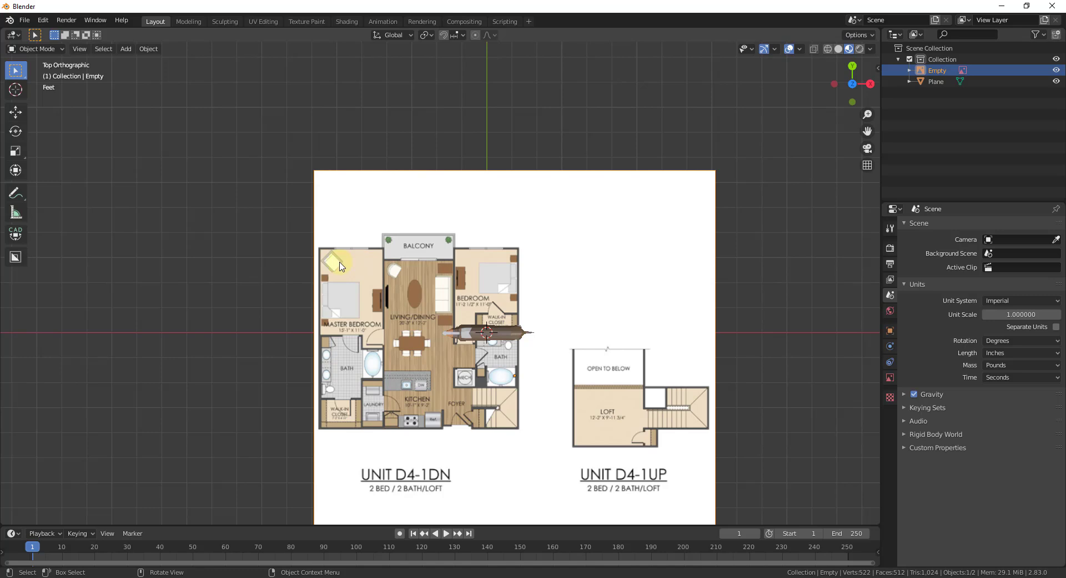
click(505, 340)
key(Delete)
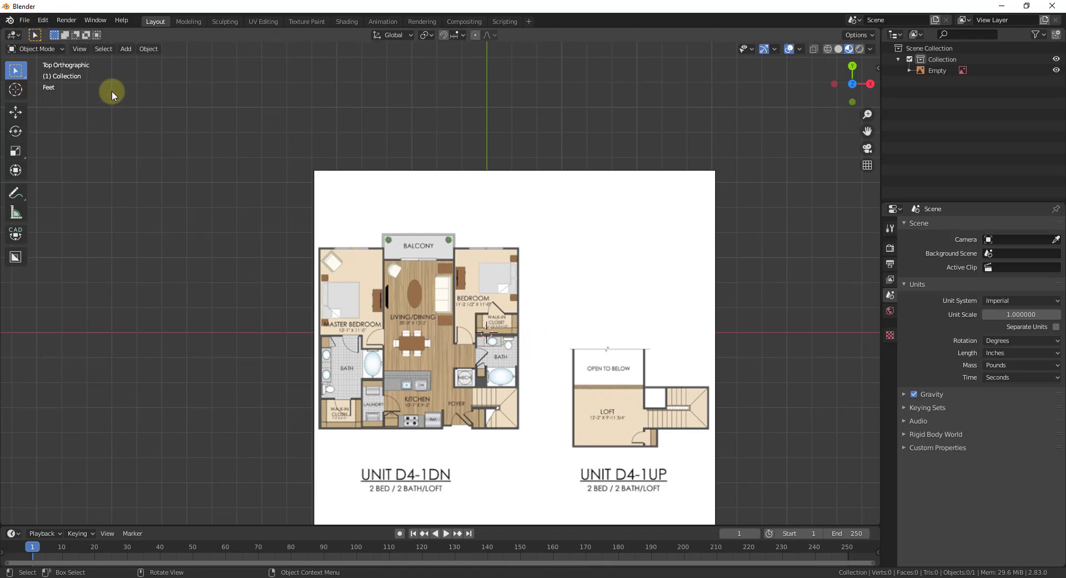
Search the add-on preferences for "ext" and check whether Add Mesh: Extra Objects is enabled
click(41, 23)
click(80, 179)
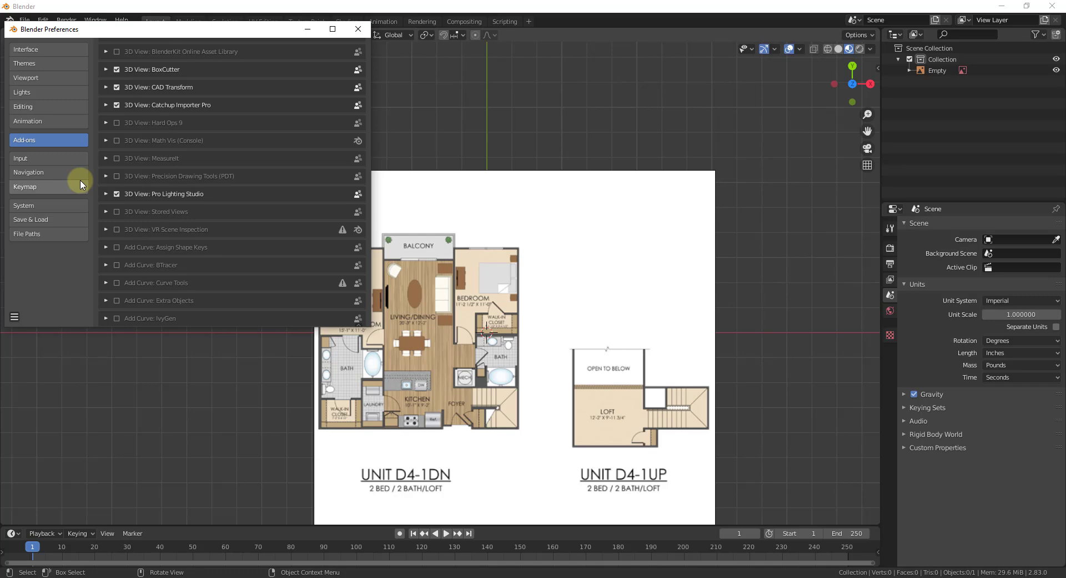
scroll(264, 121, up, 2)
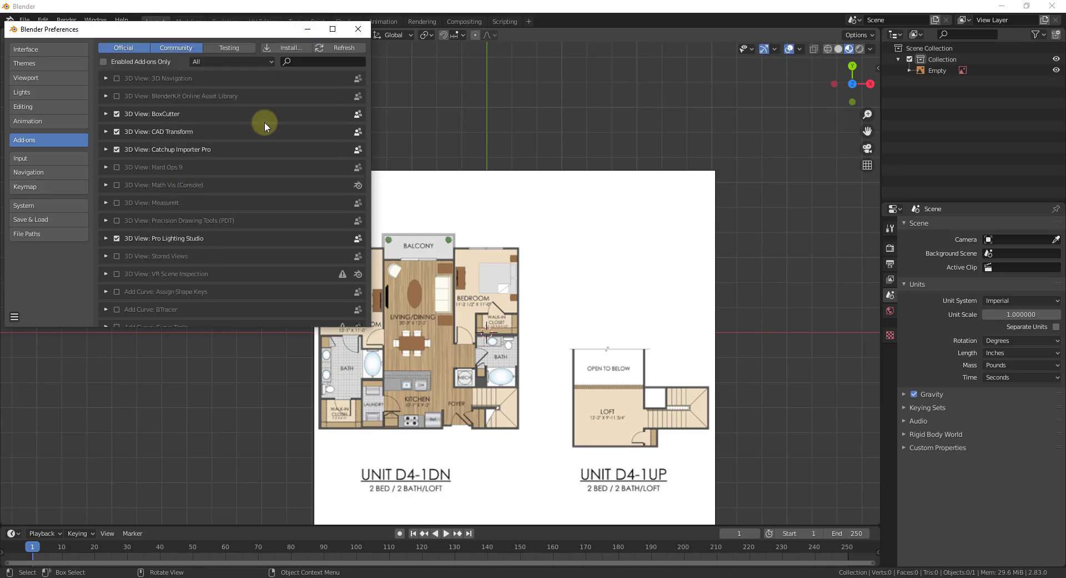
click(311, 60)
text(ext)
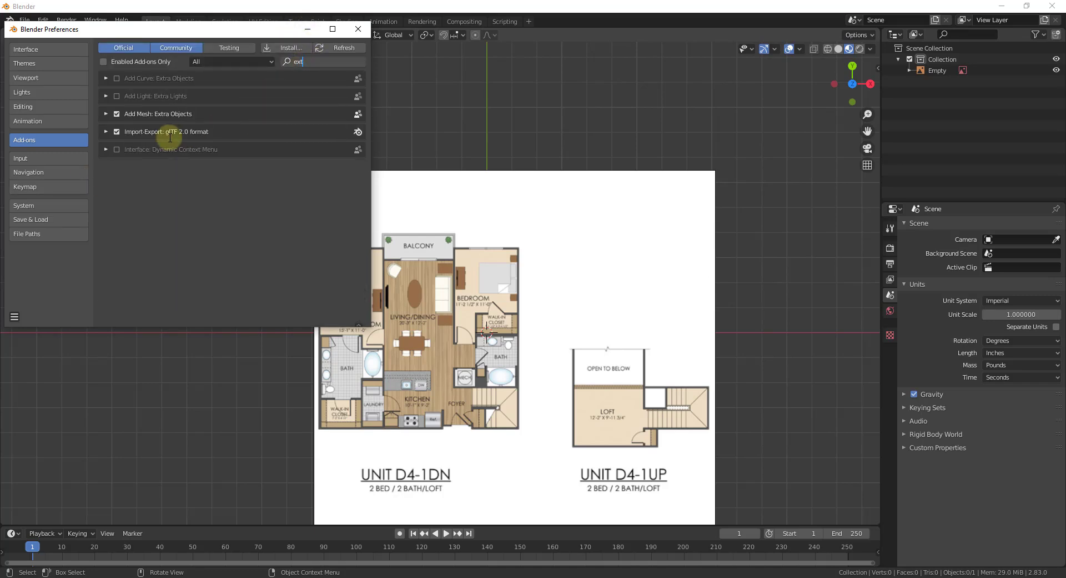
click(103, 114)
click(104, 114)
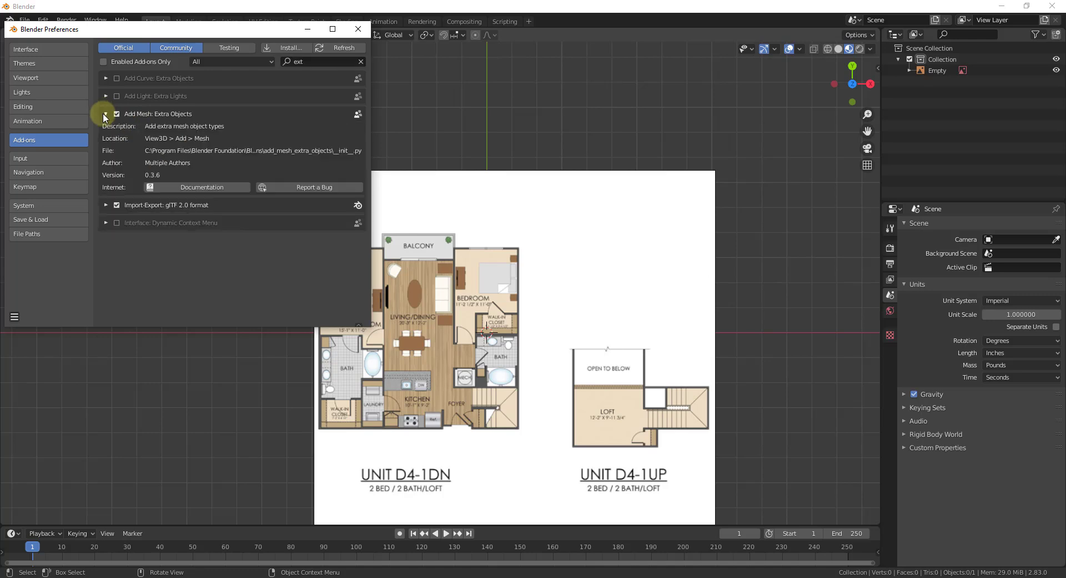
click(103, 113)
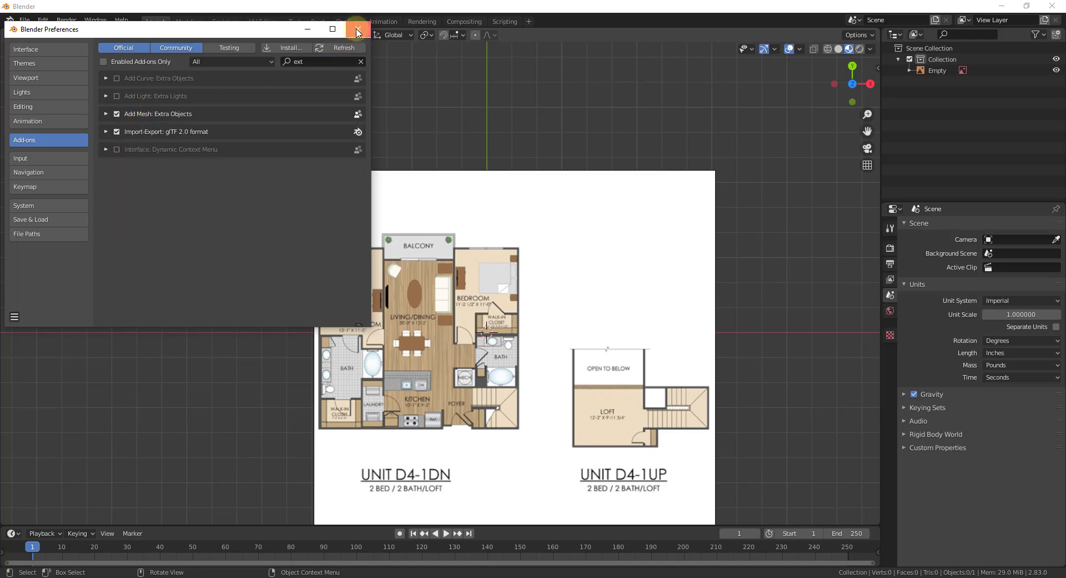
click(357, 32)
Add a single-vertex mesh at the 3D cursor and set the selection mode to vertices
scroll(556, 350, up, 3)
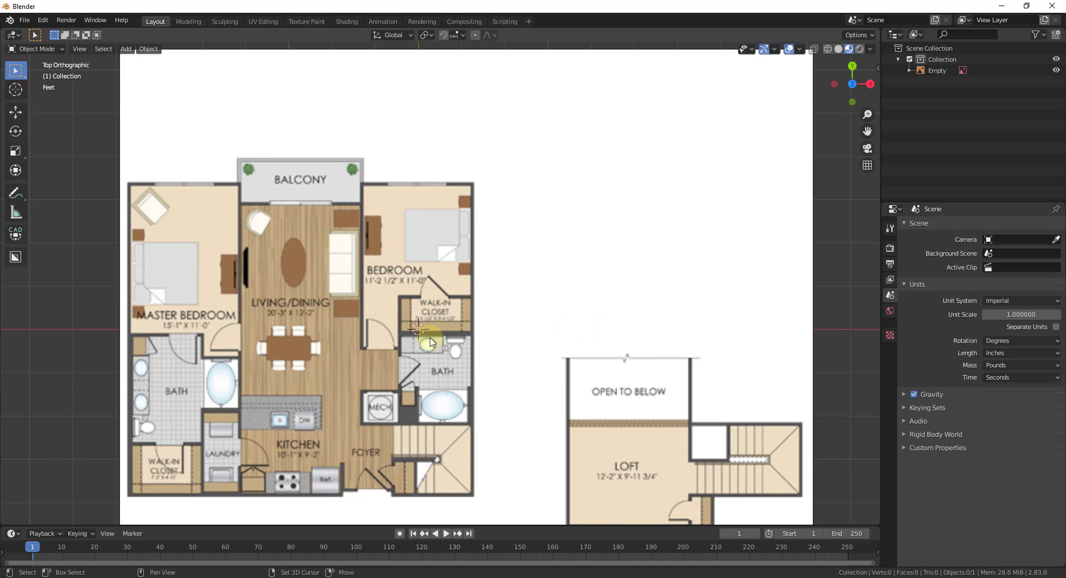
key(shift+a)
mouse_move(430, 339)
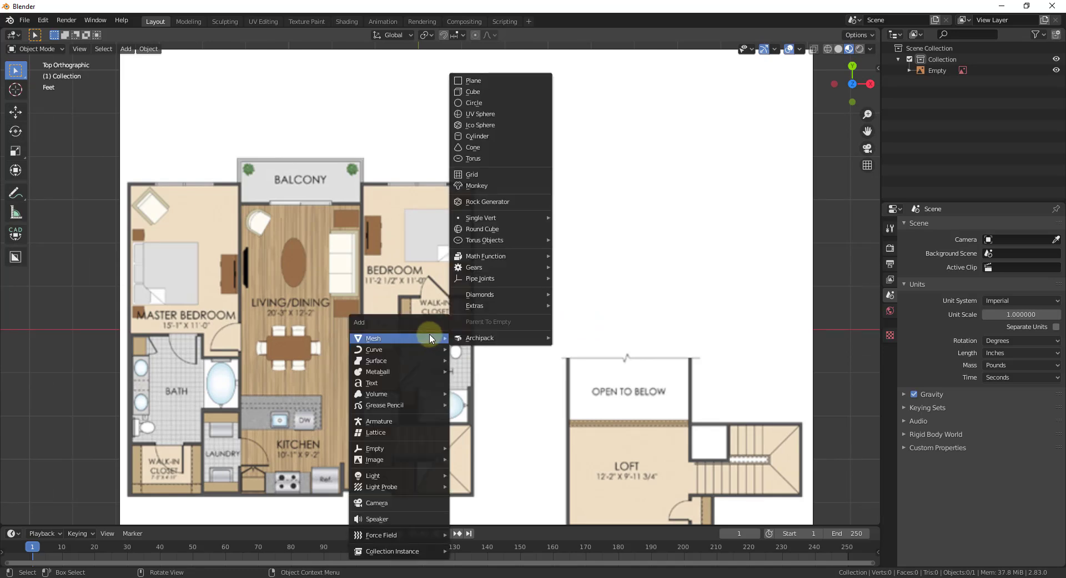
mouse_move(512, 216)
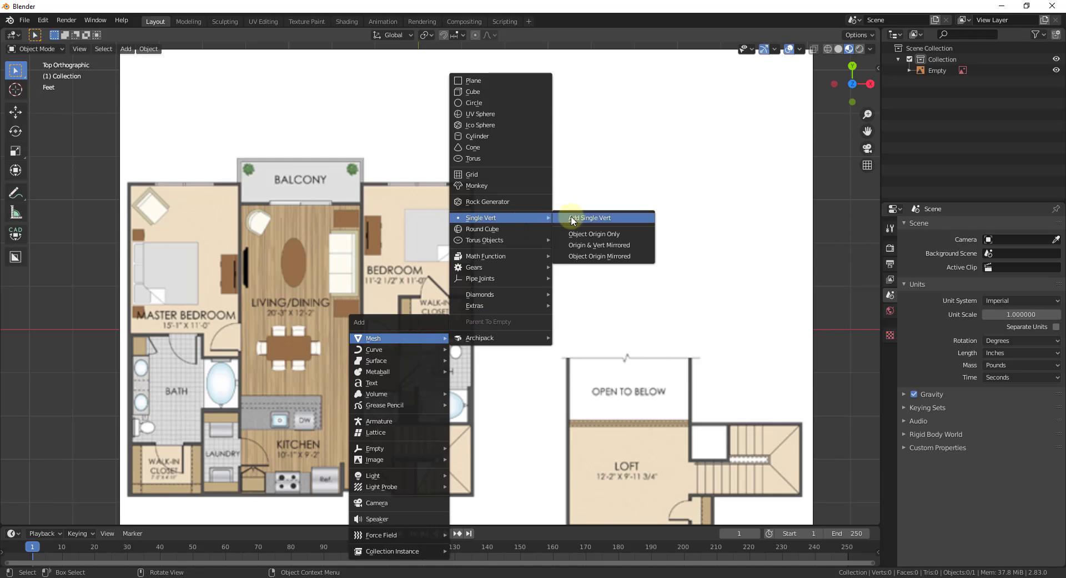
click(615, 219)
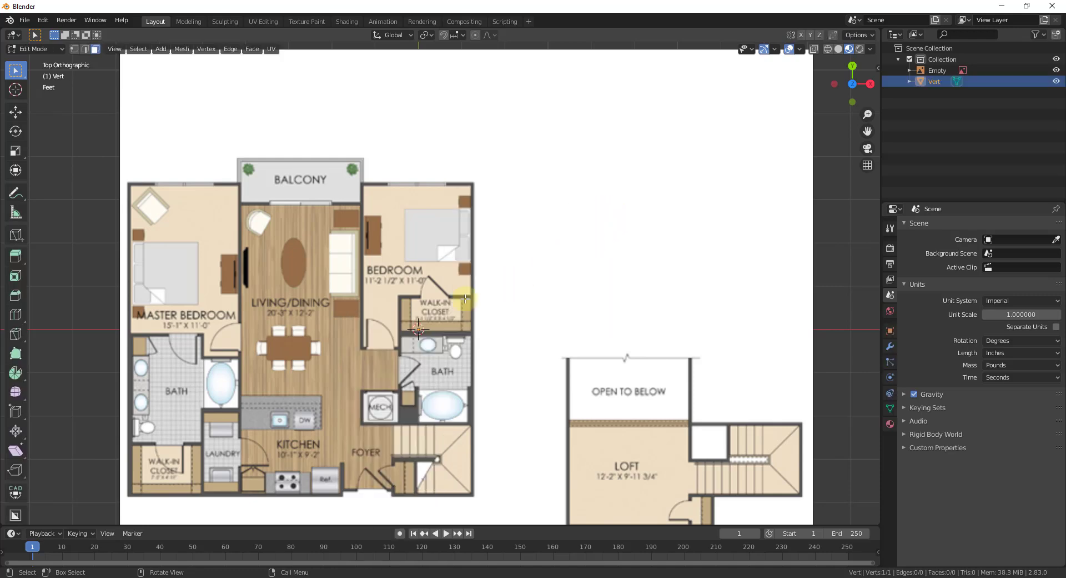
scroll(428, 328, up, 8)
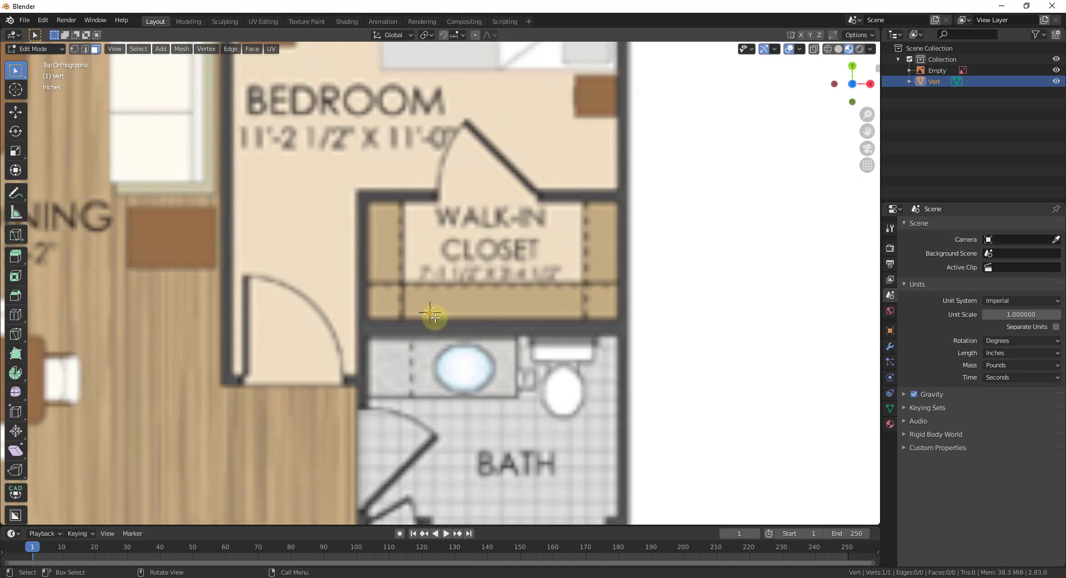
scroll(519, 338, down, 8)
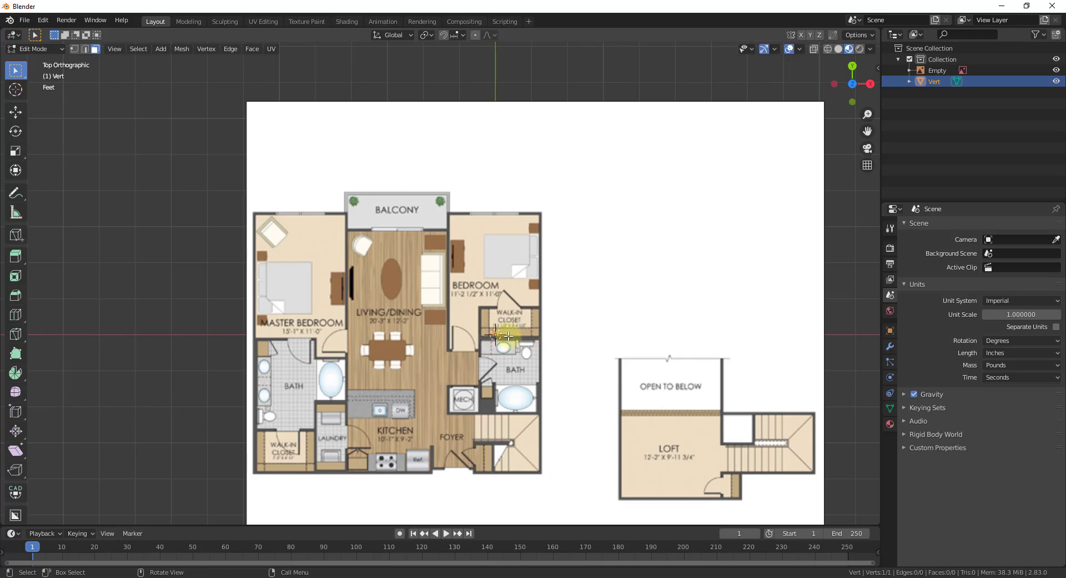
key(1)
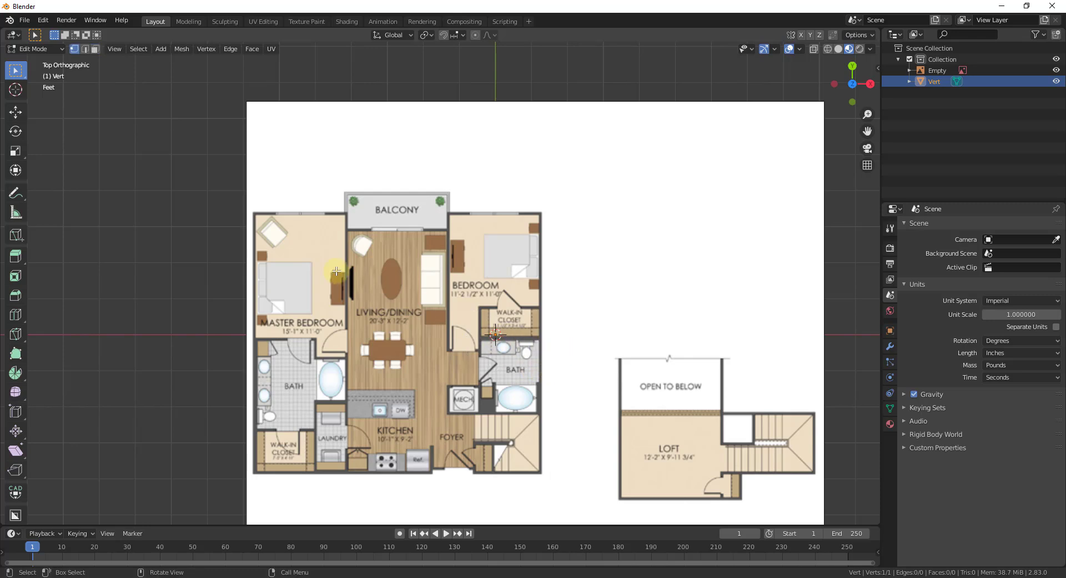
Extrude the vertex 11 inches along the X axis to create an edge
scroll(252, 299, up, 1)
scroll(253, 299, up, 2)
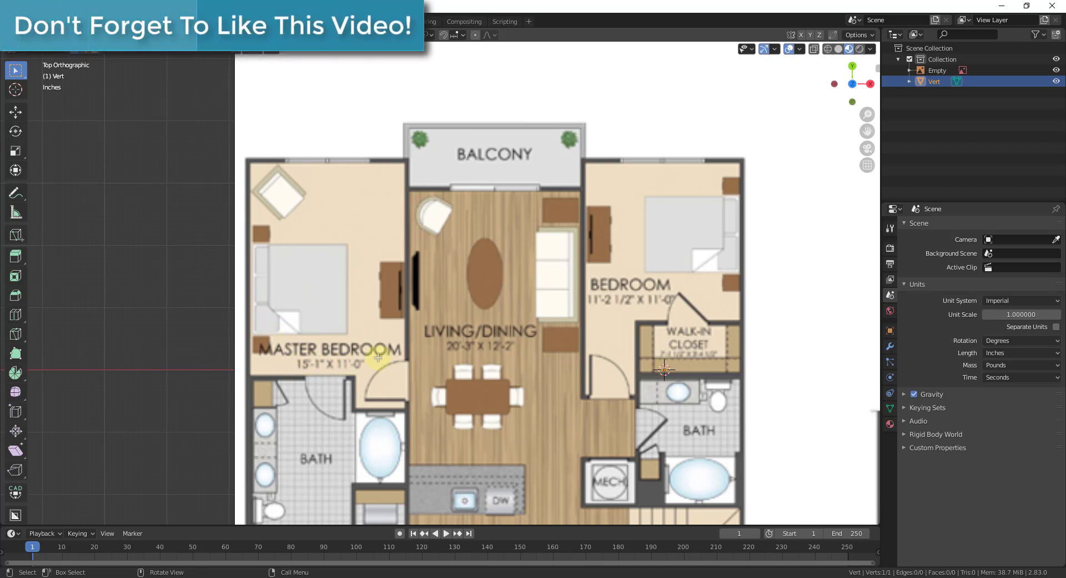
scroll(389, 355, down, 5)
scroll(489, 341, up, 5)
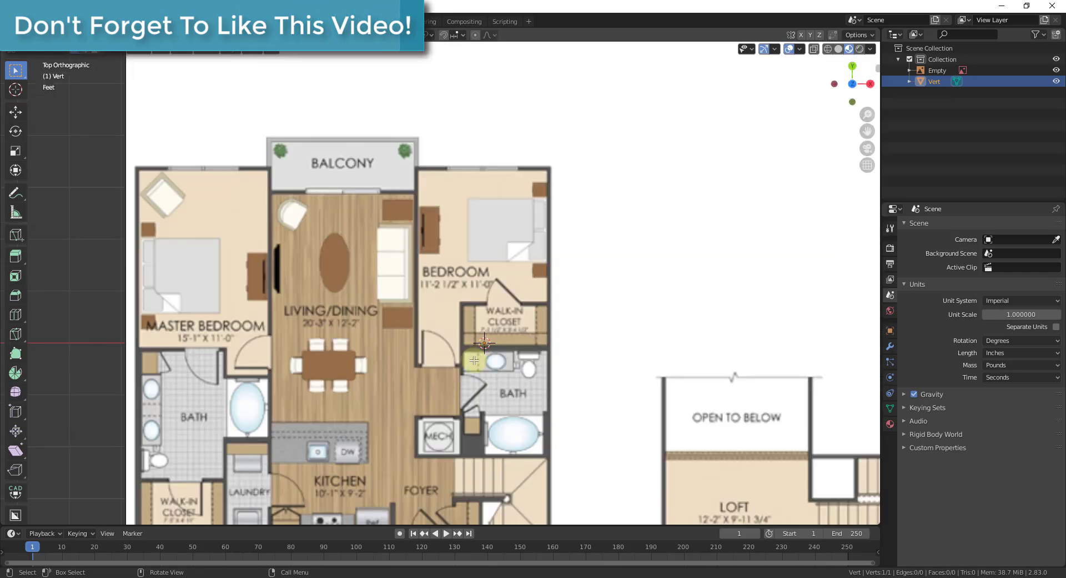
key(e)
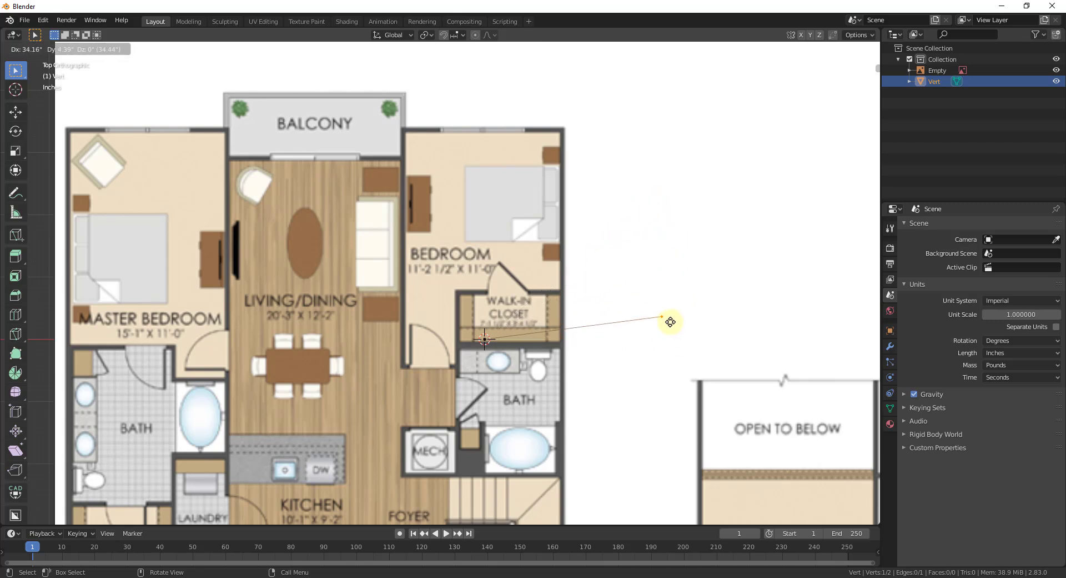
key(x)
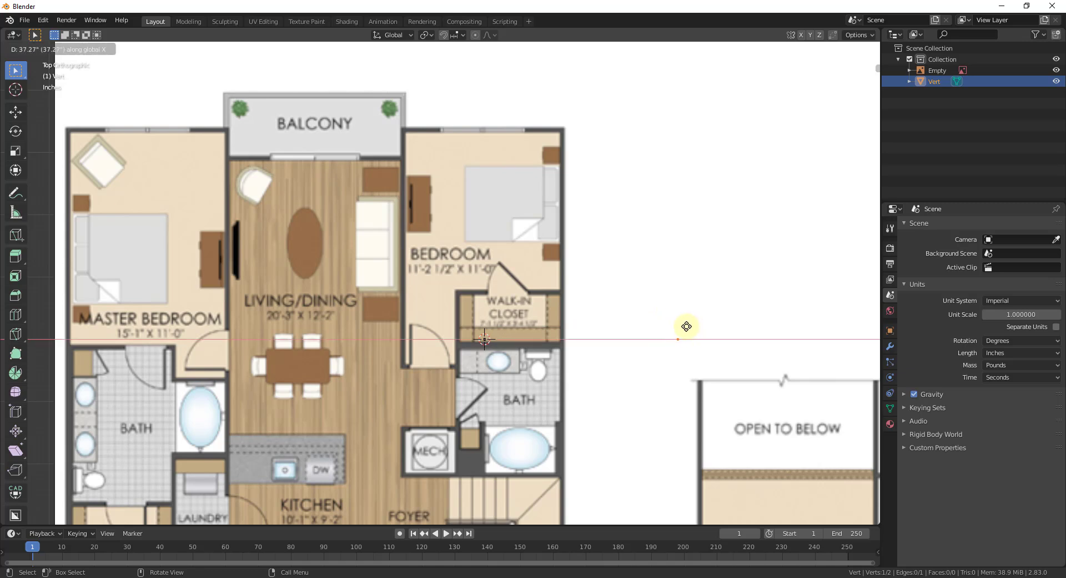
text(11)
key(Return)
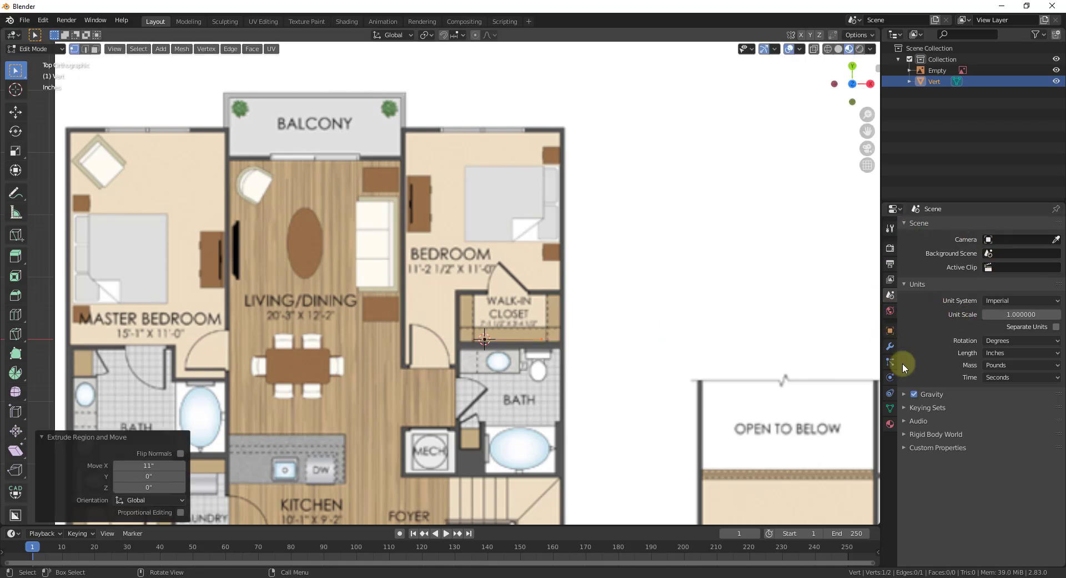
Set the scene's length unit to feet and the extrusion's X distance to 11 feet
click(997, 353)
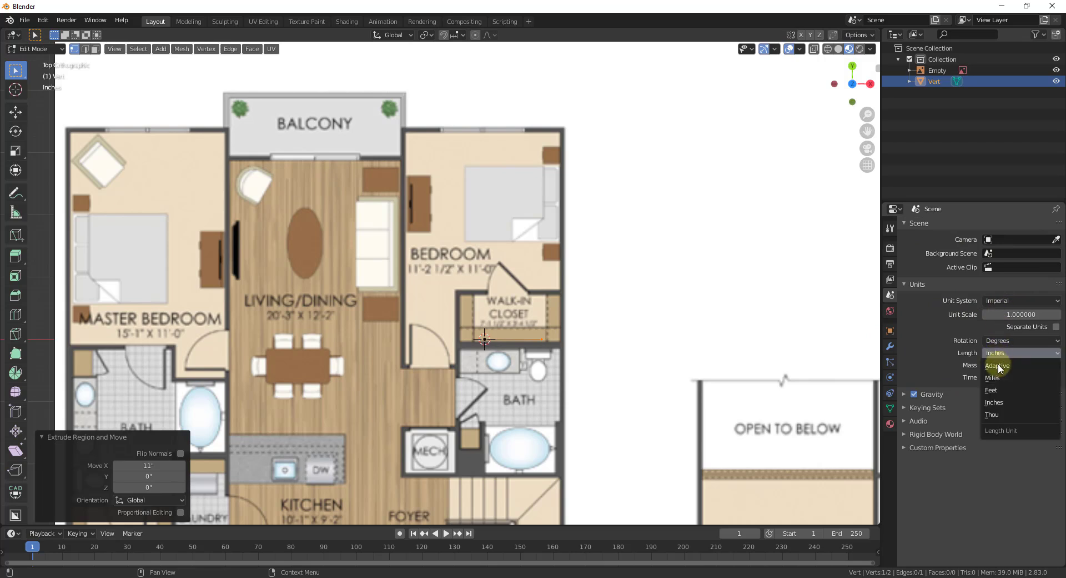
click(992, 390)
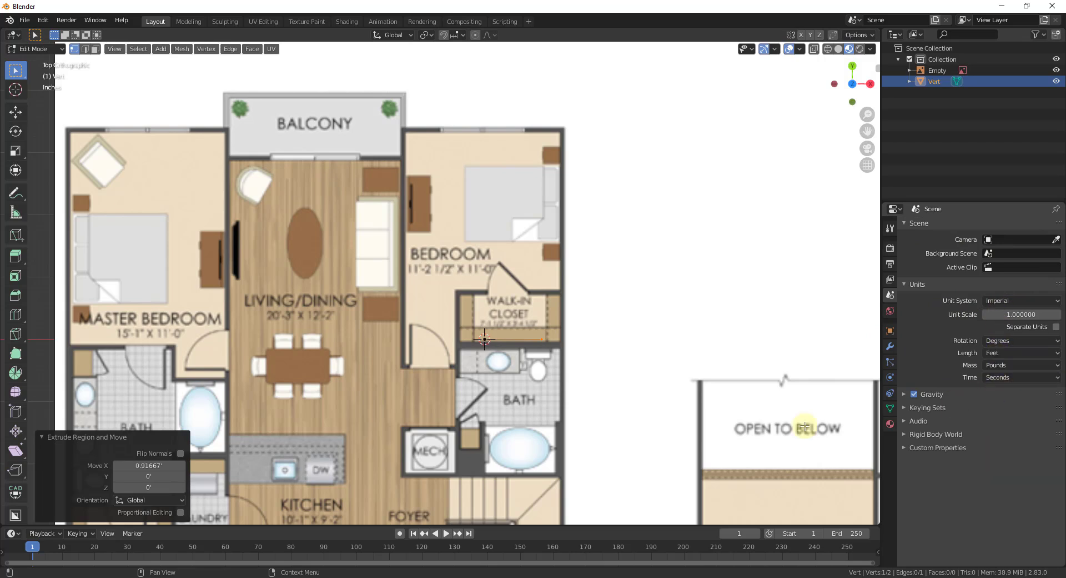
double_click(167, 465)
text(11)
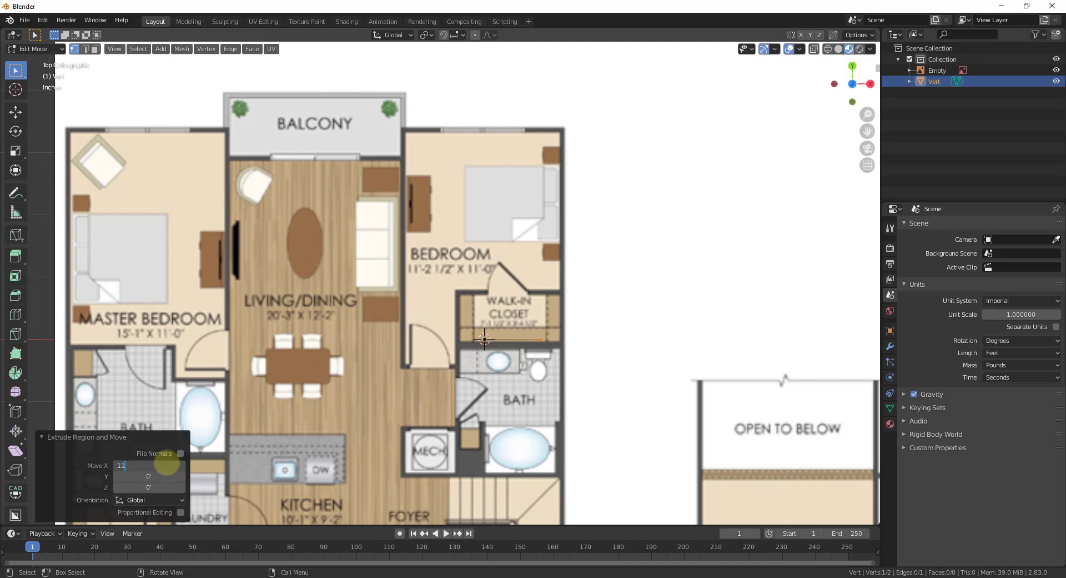
key(Return)
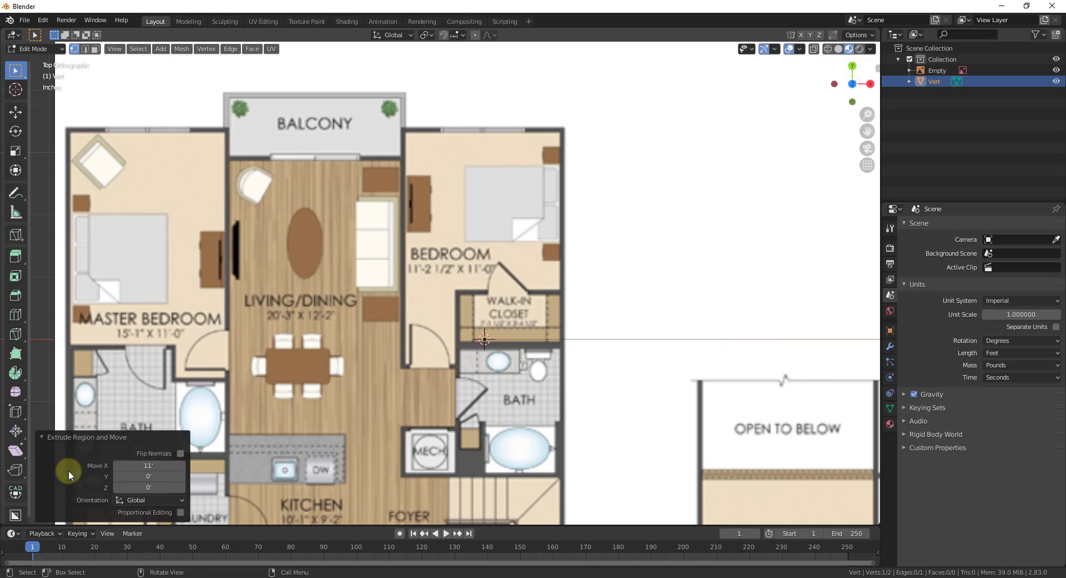
Leave edit mode and move the floor plan image so the master bedroom's outer corner sits near the start of the reference edge
scroll(222, 361, down, 5)
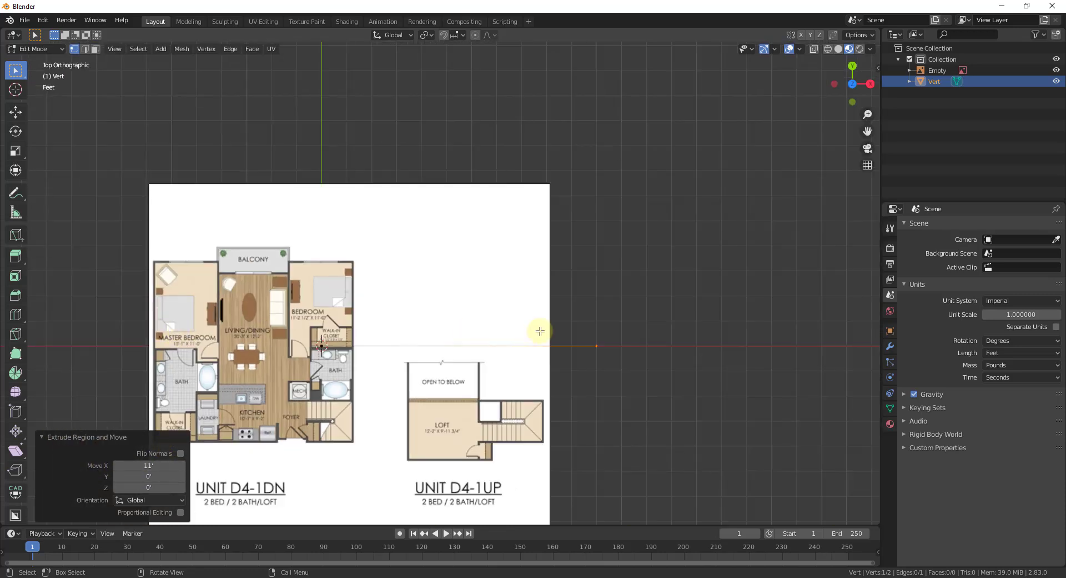
scroll(600, 350, up, 1)
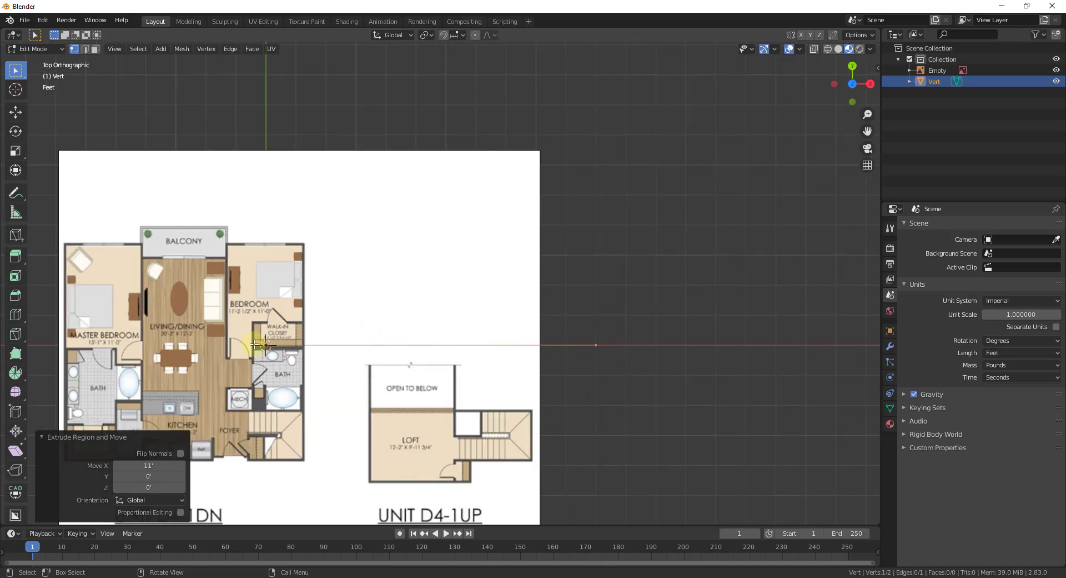
click(468, 255)
key(Tab)
click(417, 261)
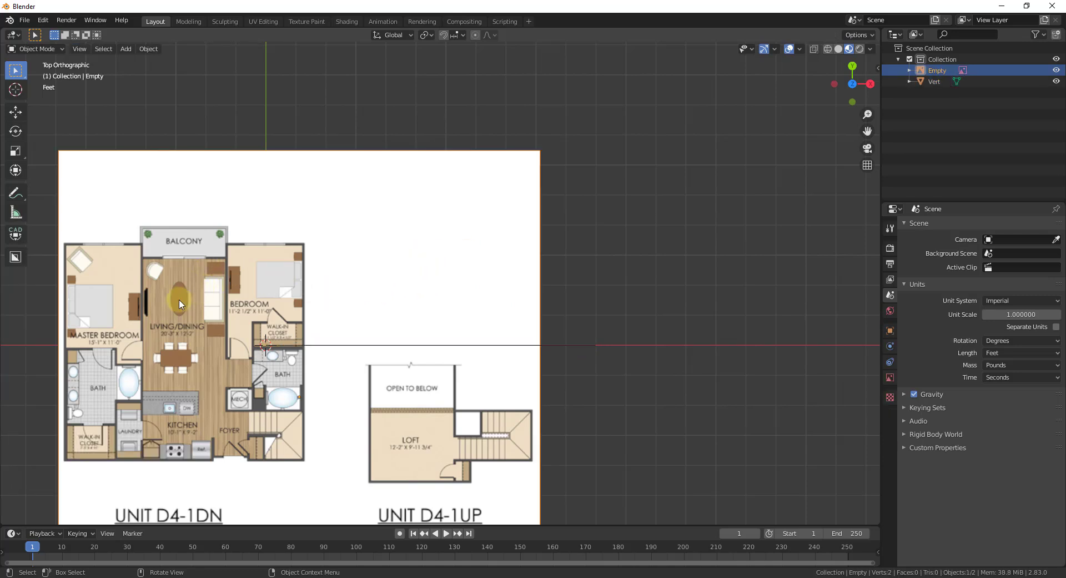
key(g)
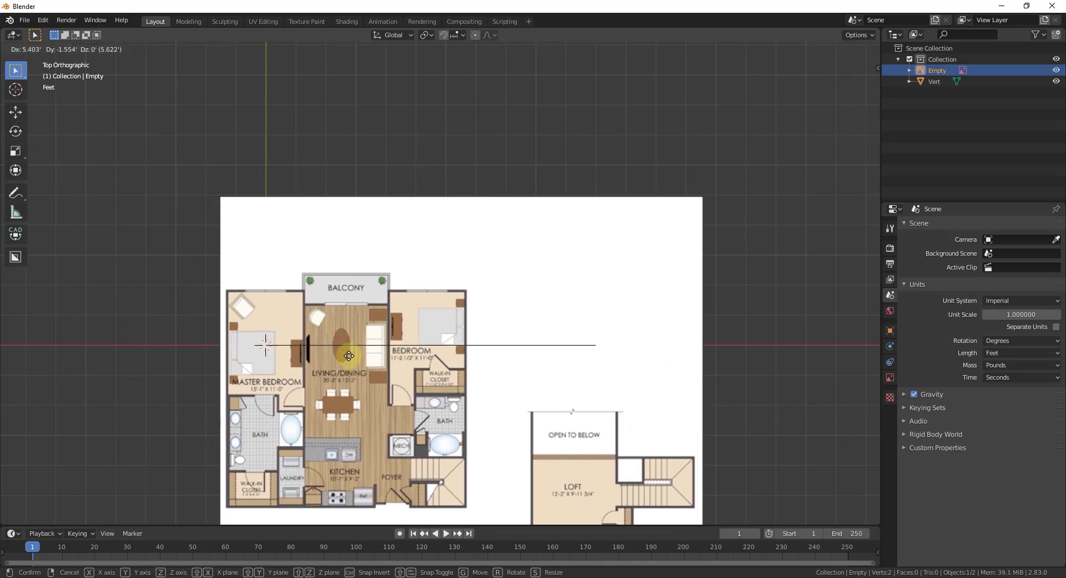
click(379, 399)
Fine-tune the floor plan image's position so the master bedroom's inner wall corner lines up with the 3D cursor
scroll(248, 350, up, 8)
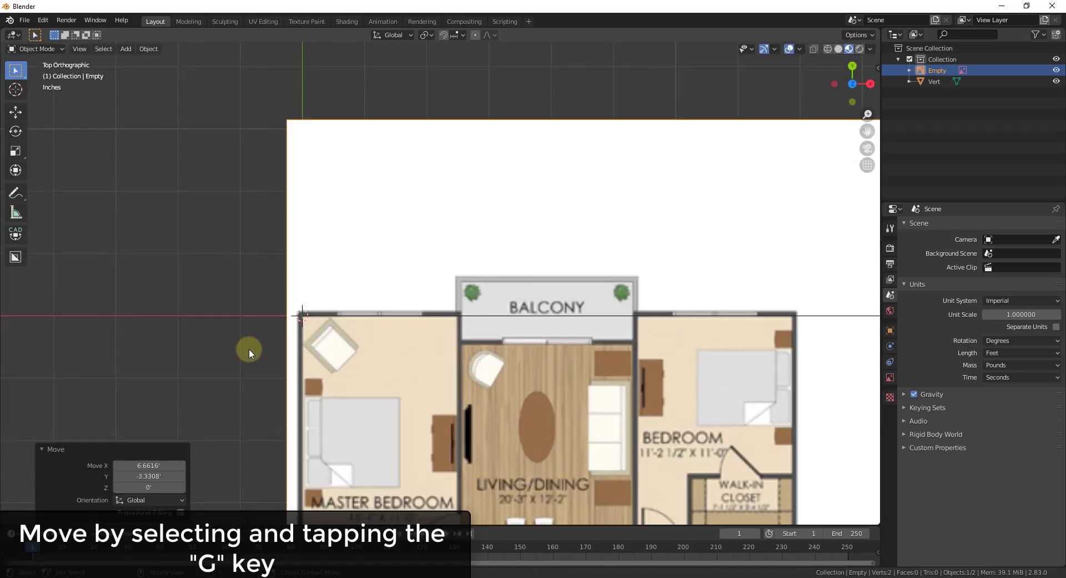
click(340, 307)
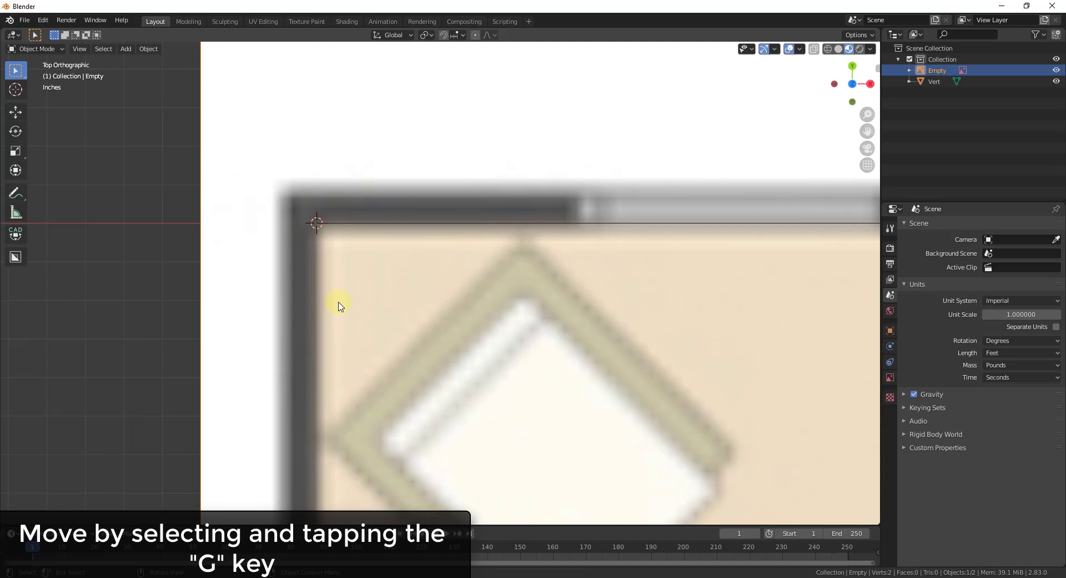
key(g)
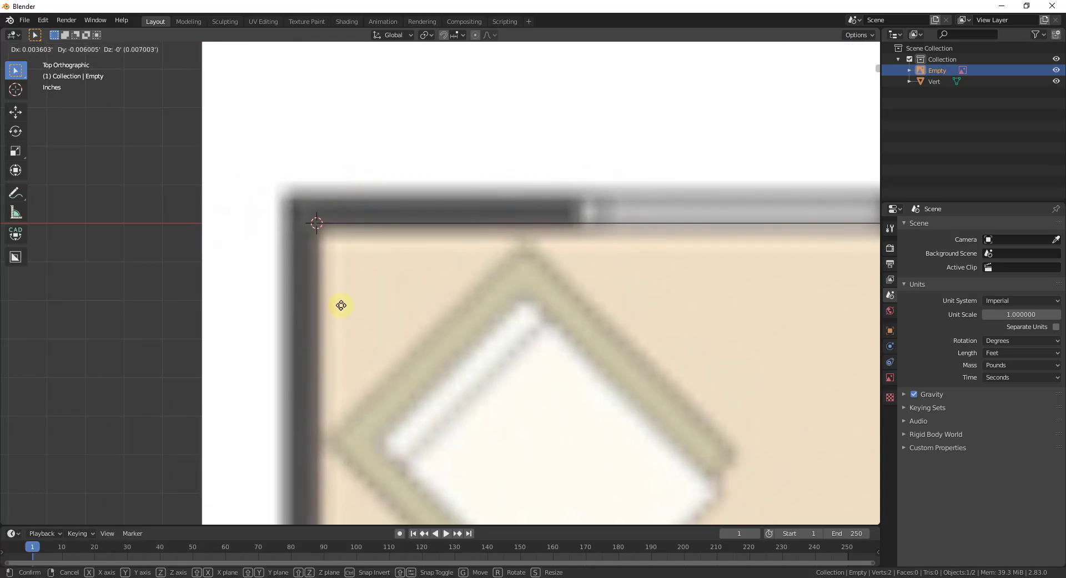
click(340, 305)
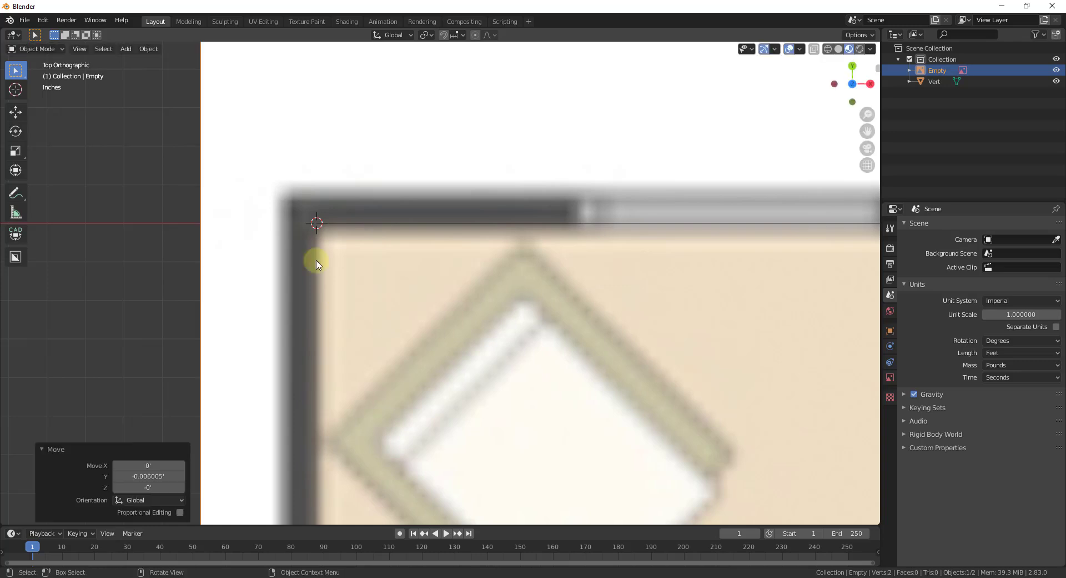
Set the transform pivot point to the 3D Cursor for scaling the floor plan image
scroll(334, 256, down, 6)
scroll(336, 257, down, 3)
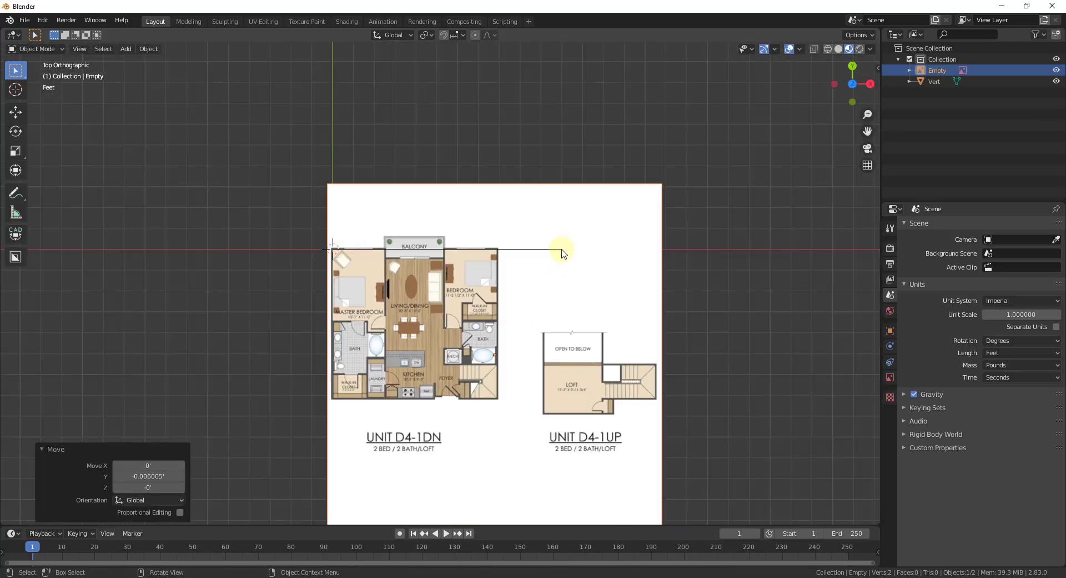
click(558, 304)
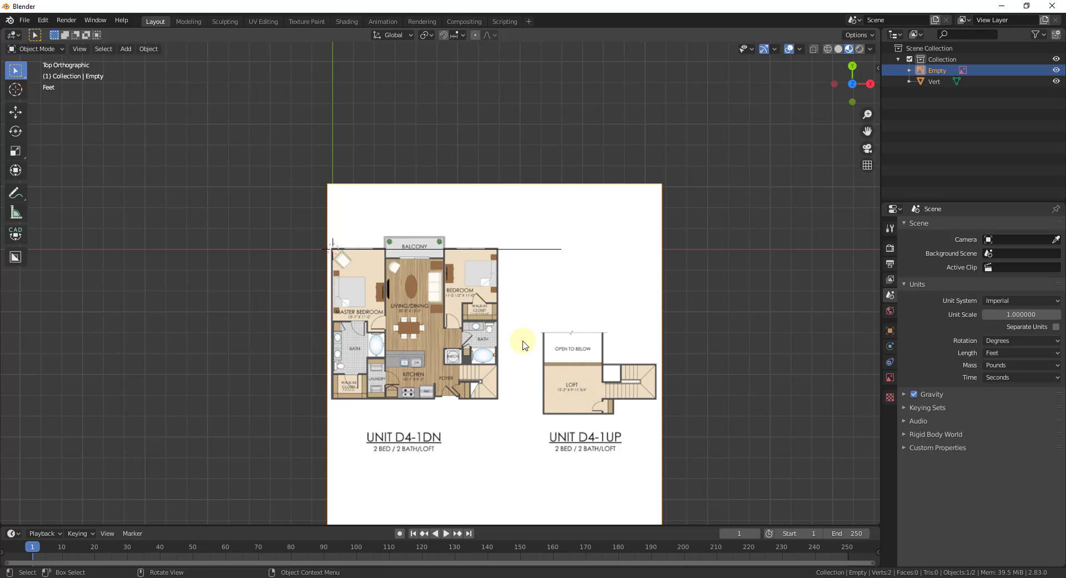
key(s)
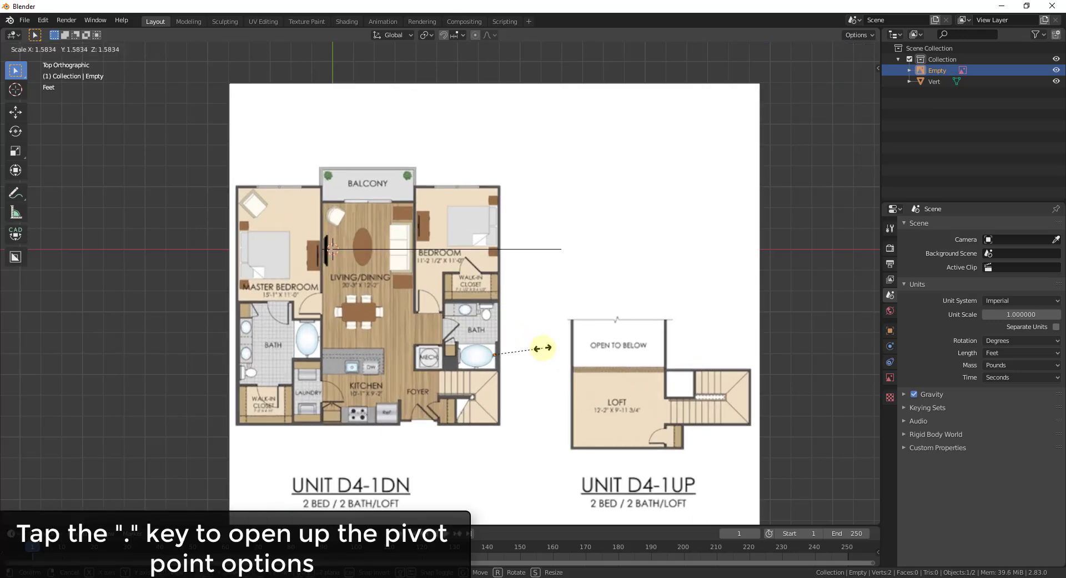
key(Escape)
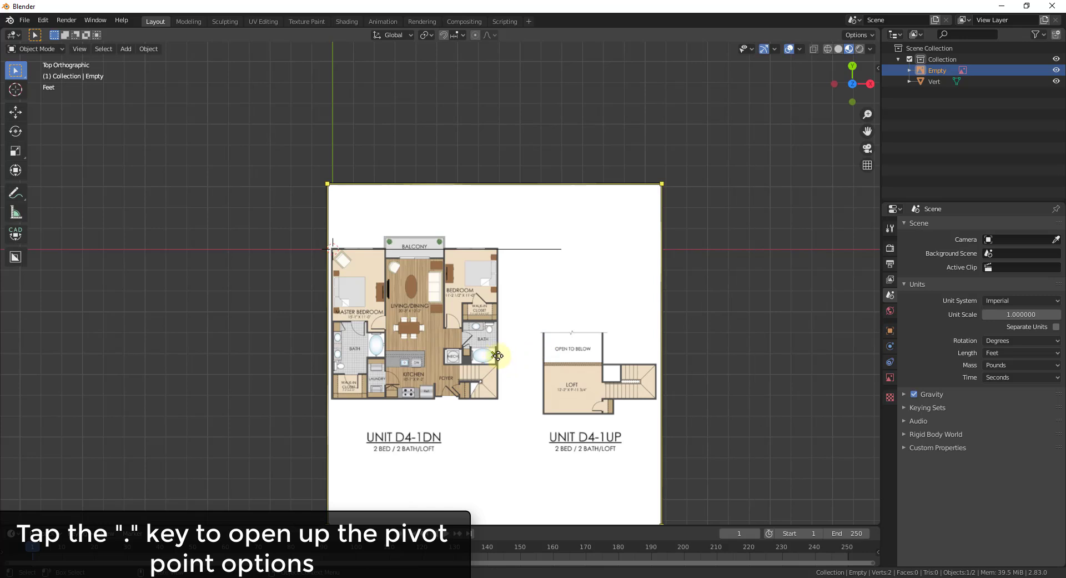
key(period)
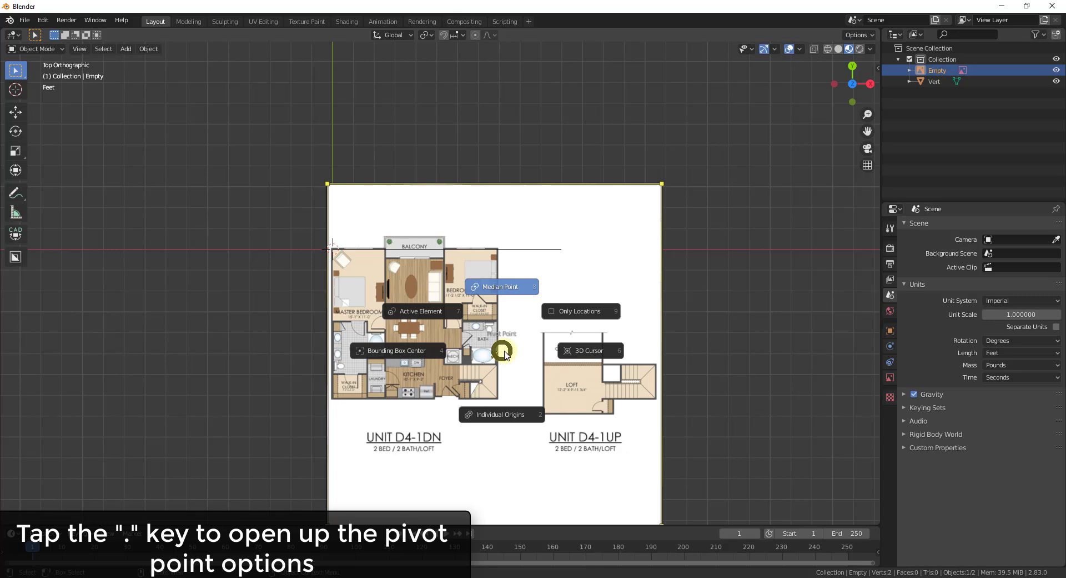
click(589, 354)
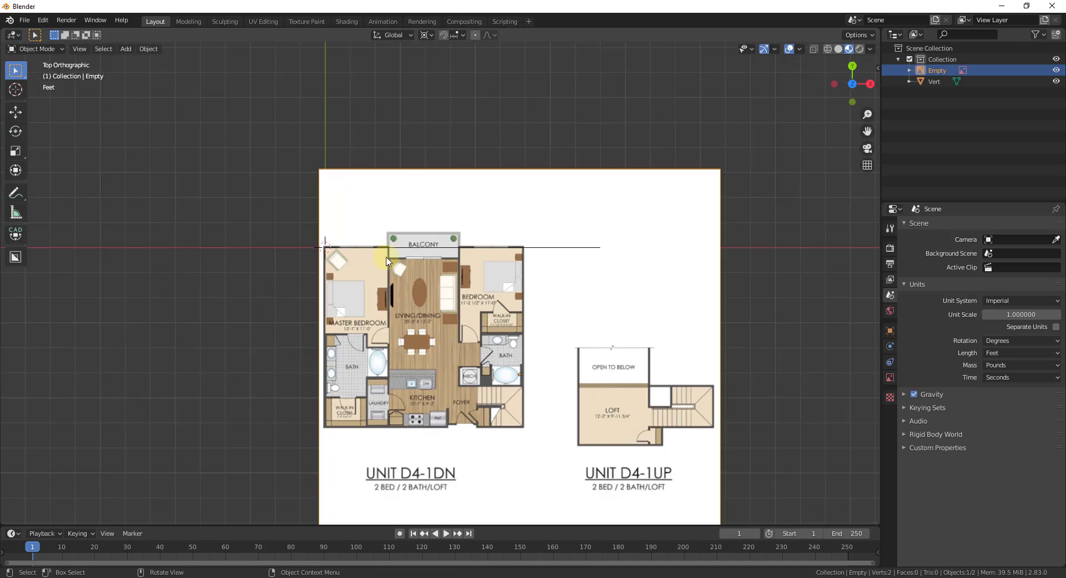
Scale the floor plan image by about 4.43, then refine it by 0.999 and 0.998 until the master bedroom's inner width matches the reference edge
key(s)
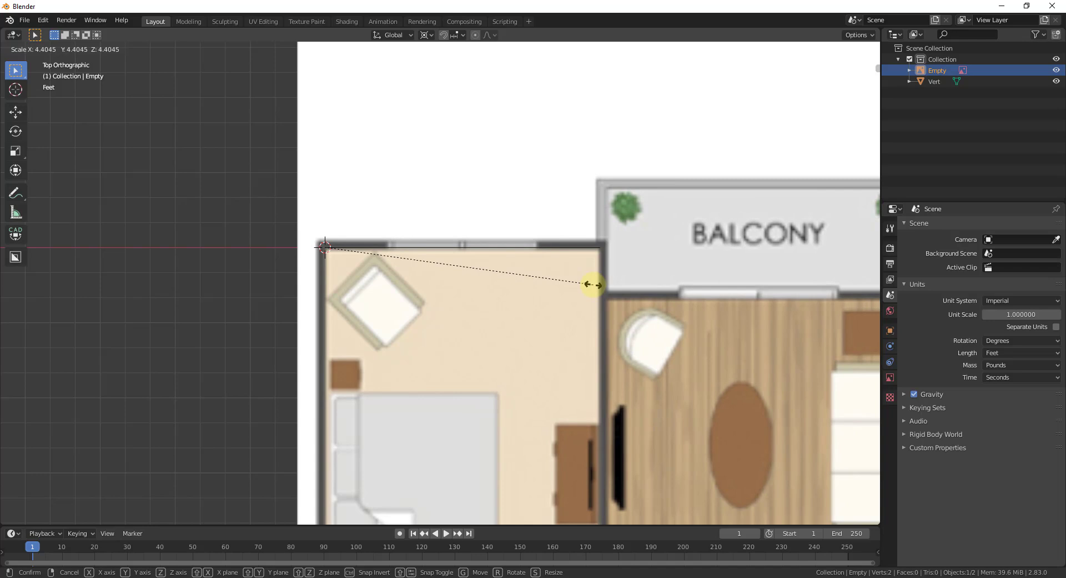
click(594, 285)
scroll(593, 237, up, 6)
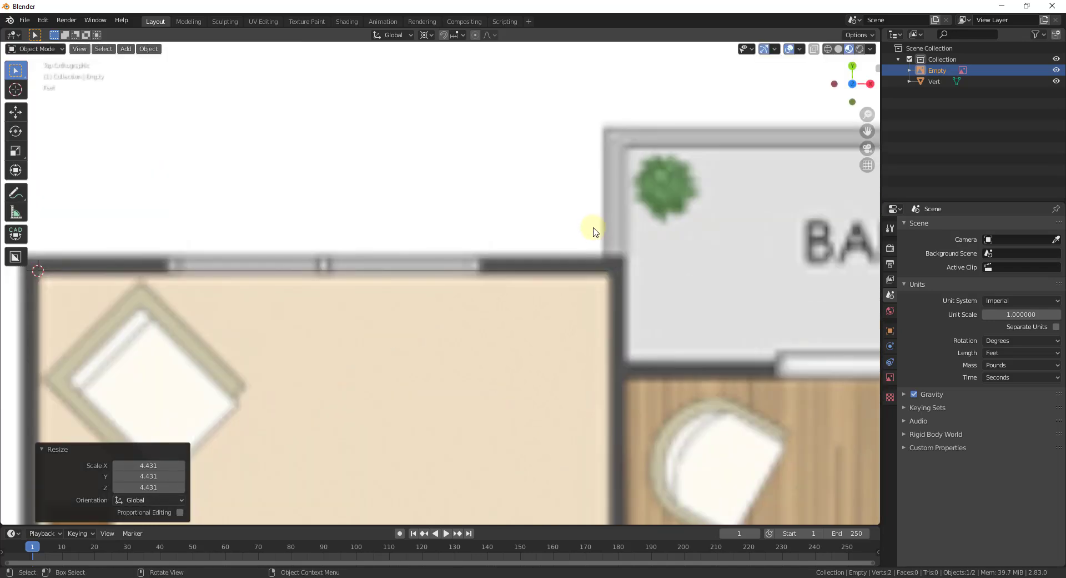
scroll(622, 284, up, 1)
key(s)
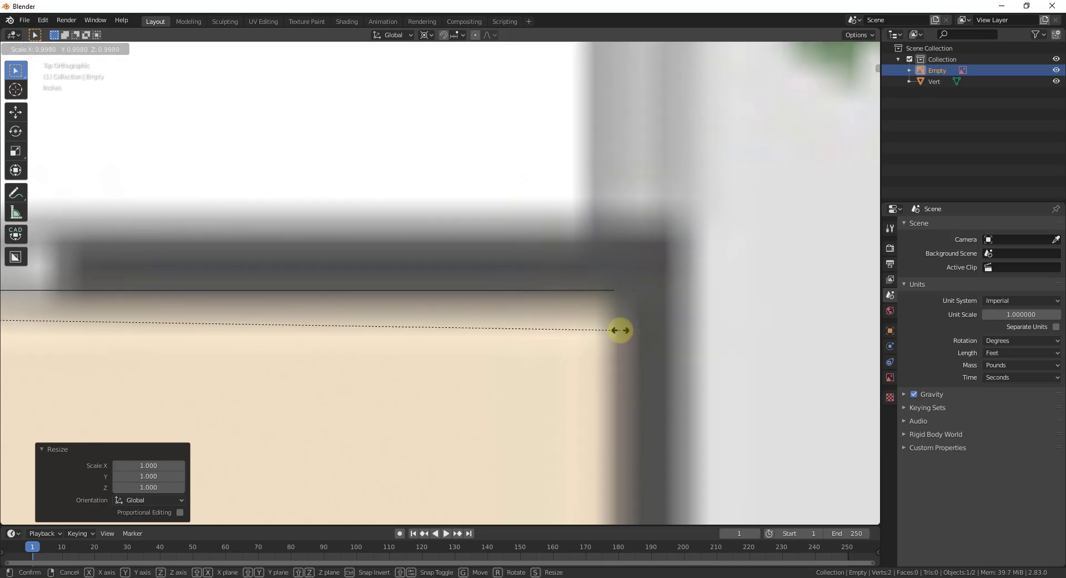
click(622, 329)
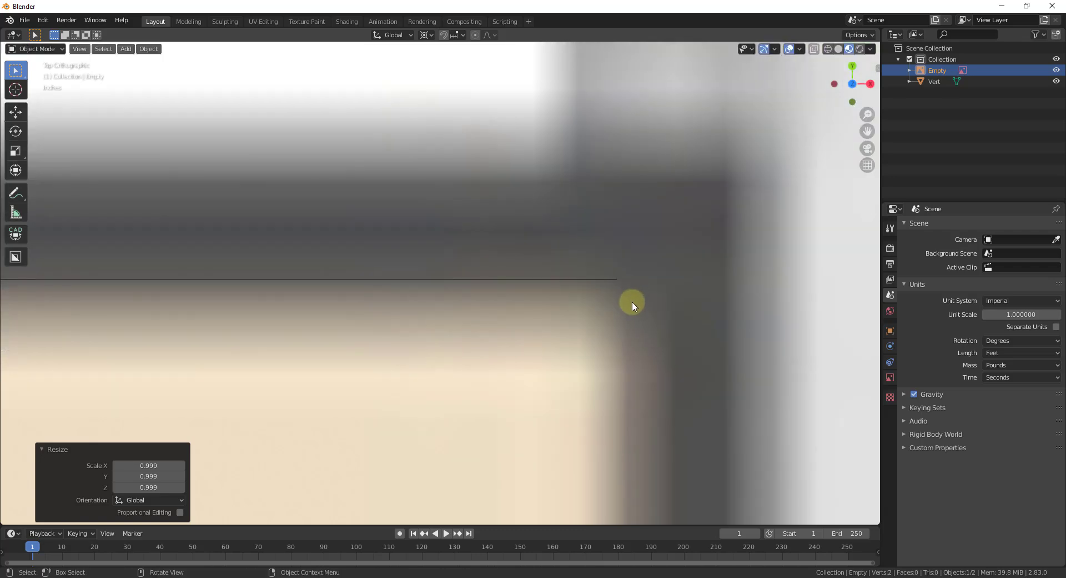
key(s)
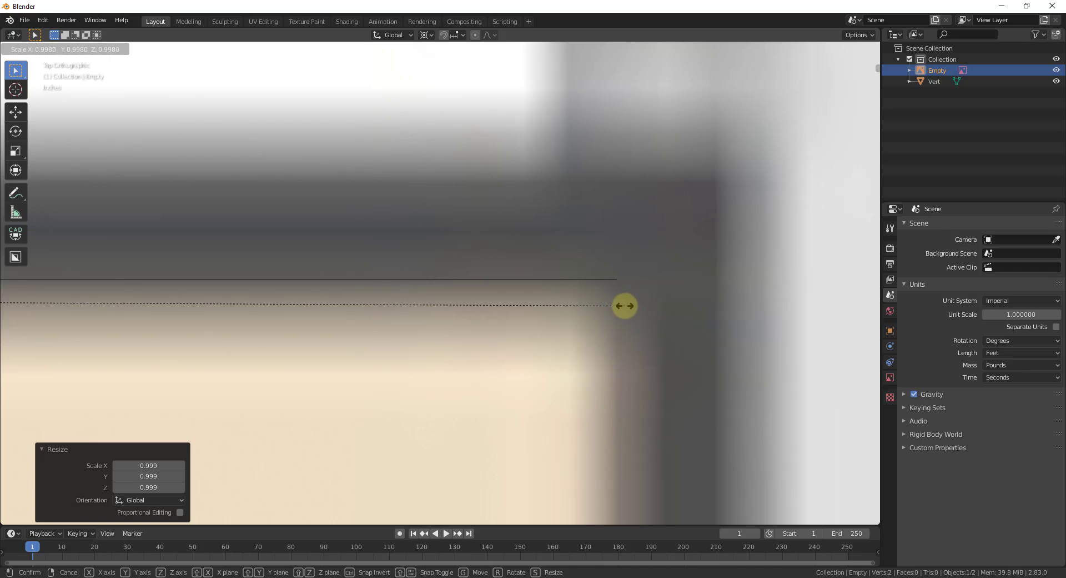
click(625, 301)
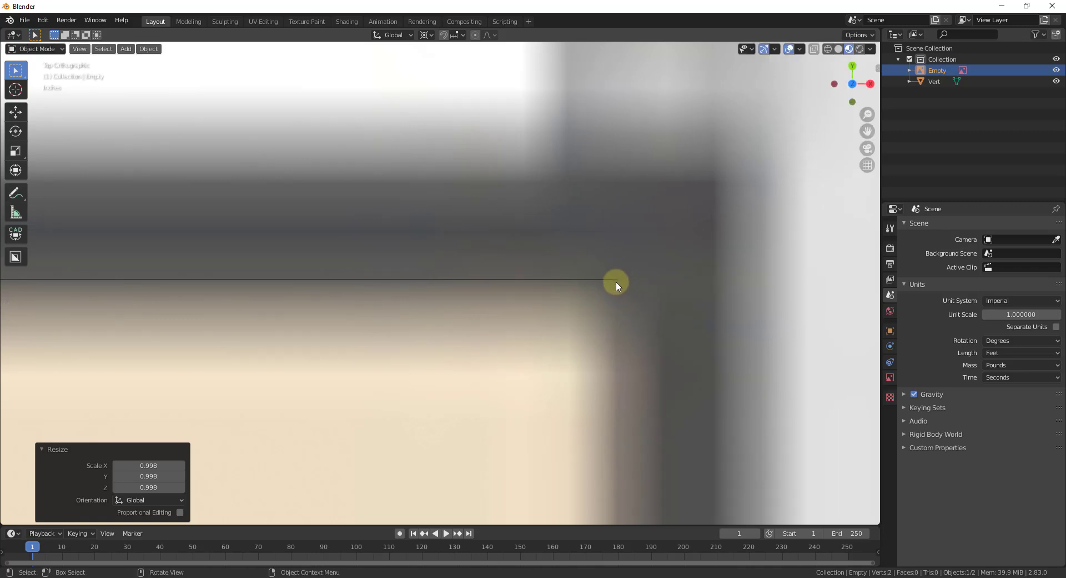
Measure the master bedroom's inner width between its side walls to check the floor plan's scale
scroll(615, 281, down, 8)
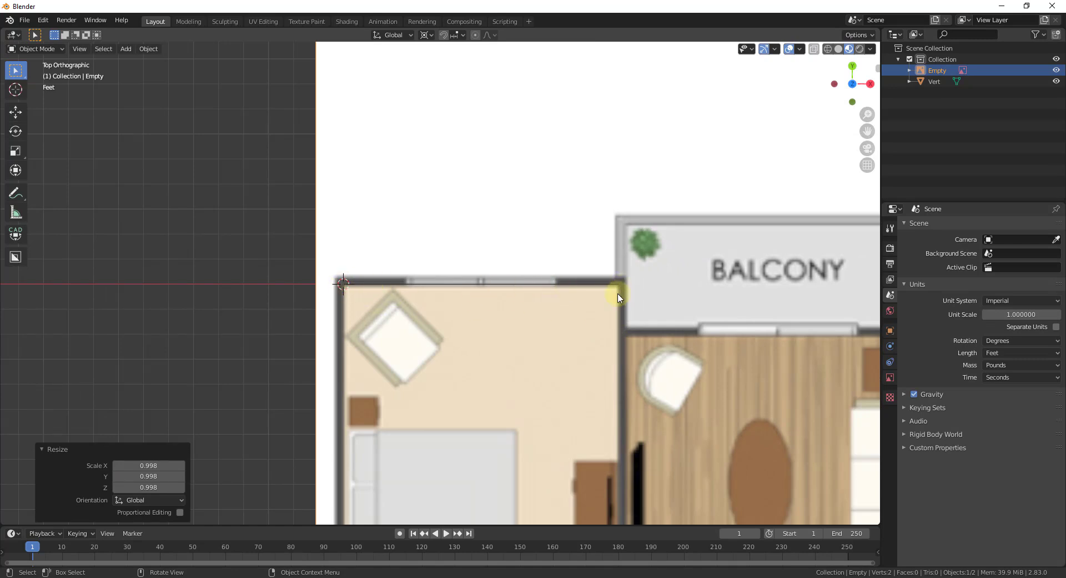
click(13, 214)
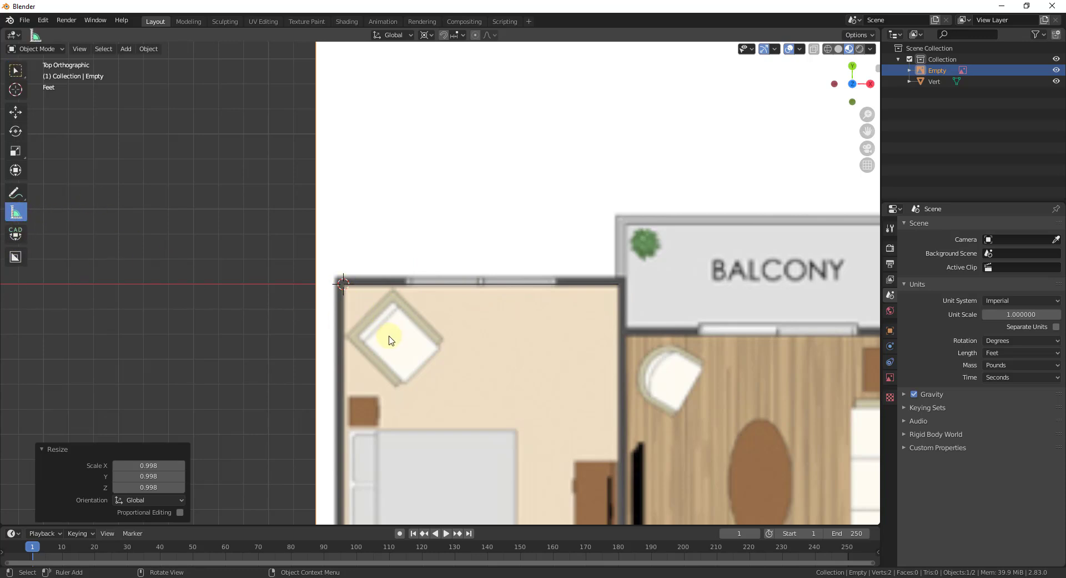
drag(344, 303, 621, 302)
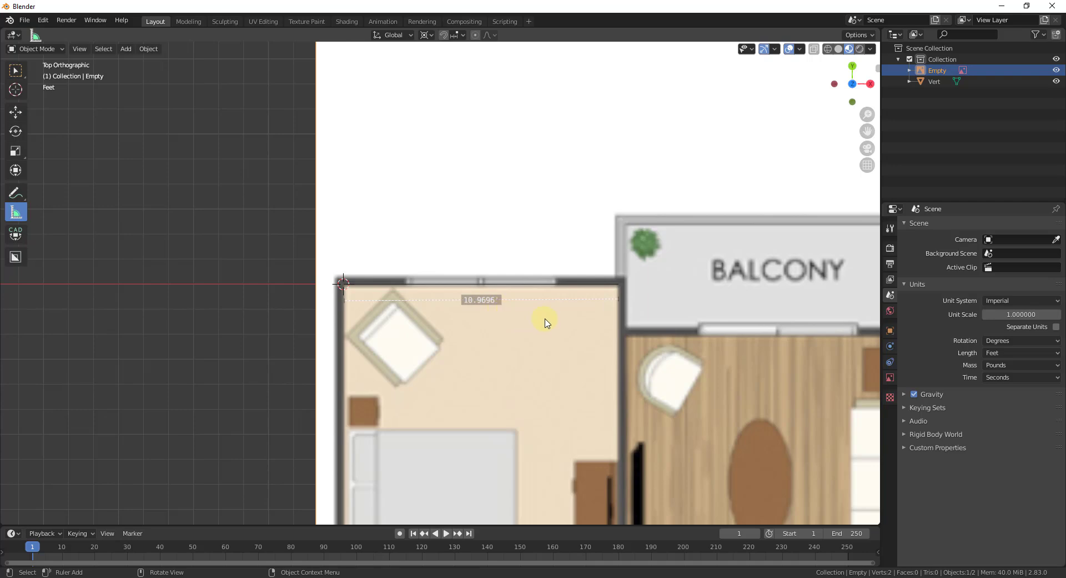
scroll(545, 322, down, 3)
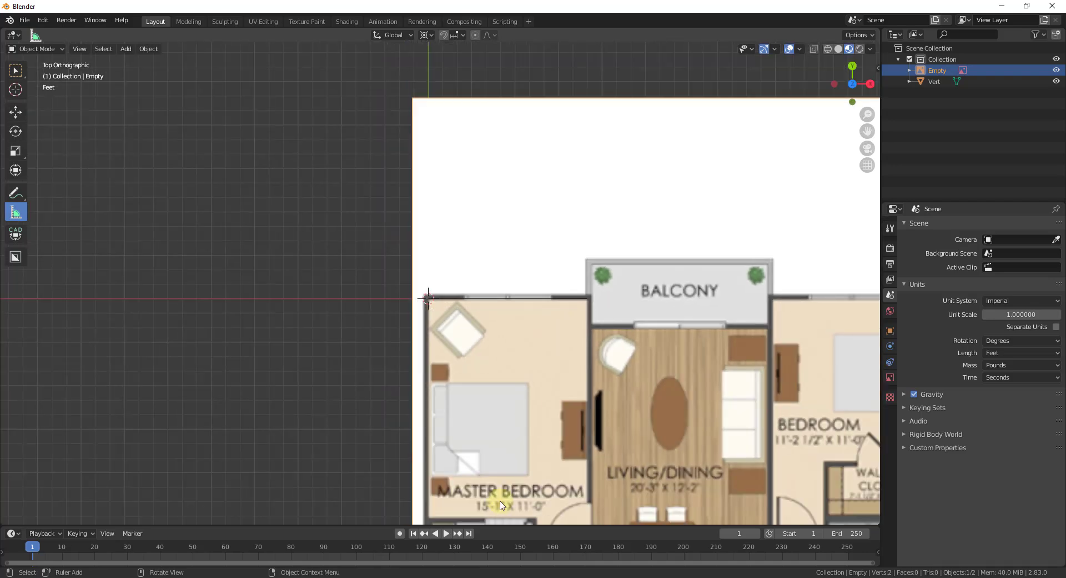
Search the add-on preferences for "archip" and check that Add Mesh: Archipack is enabled
middle_drag(528, 436, 2, 377)
scroll(705, 419, up, 4)
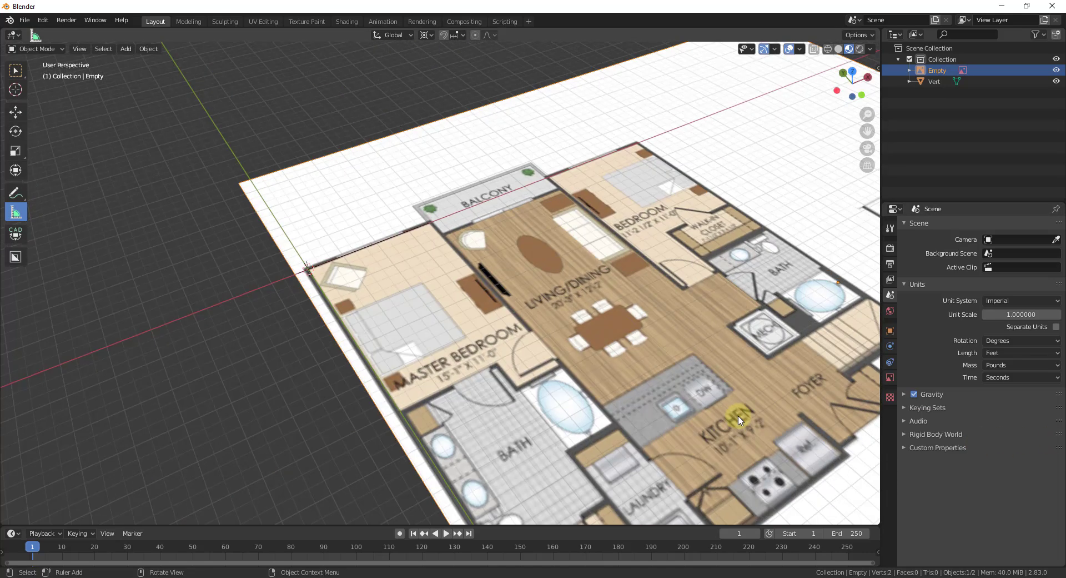
middle_drag(673, 381, 628, 349)
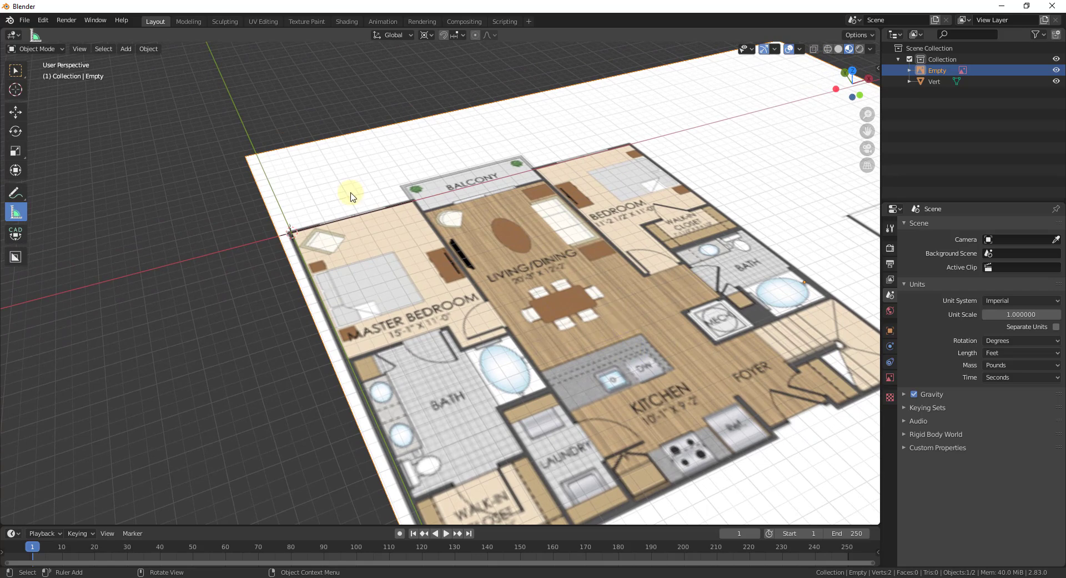
click(43, 22)
click(70, 178)
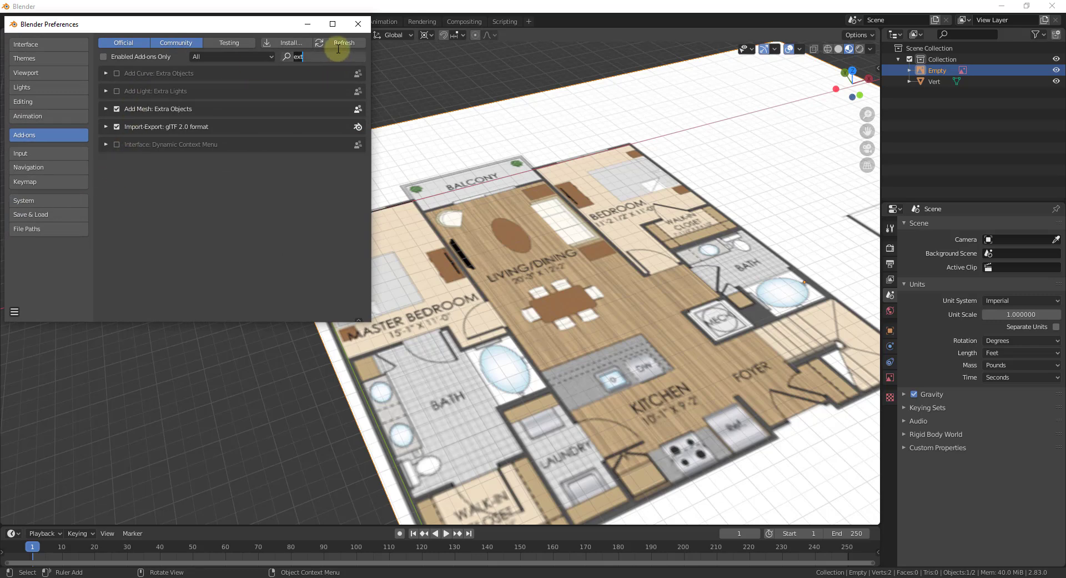
text(archip)
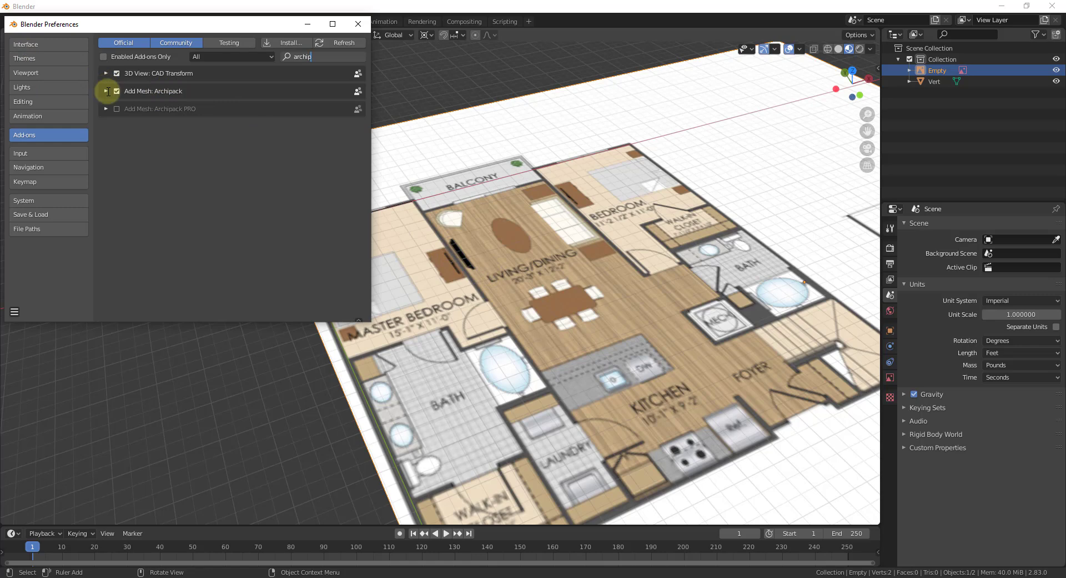
click(509, 261)
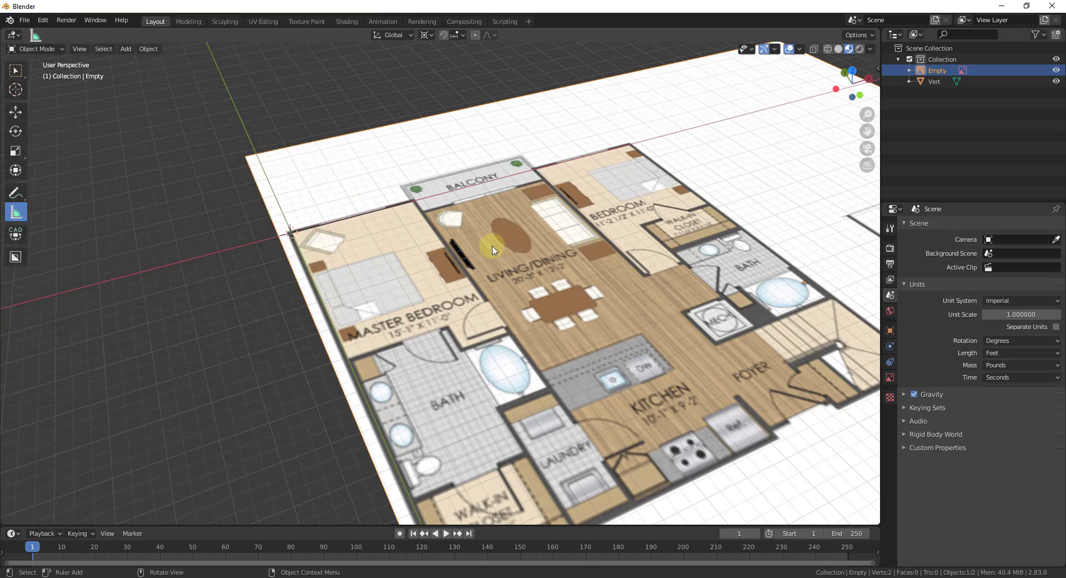
key(shift+a)
mouse_move(417, 260)
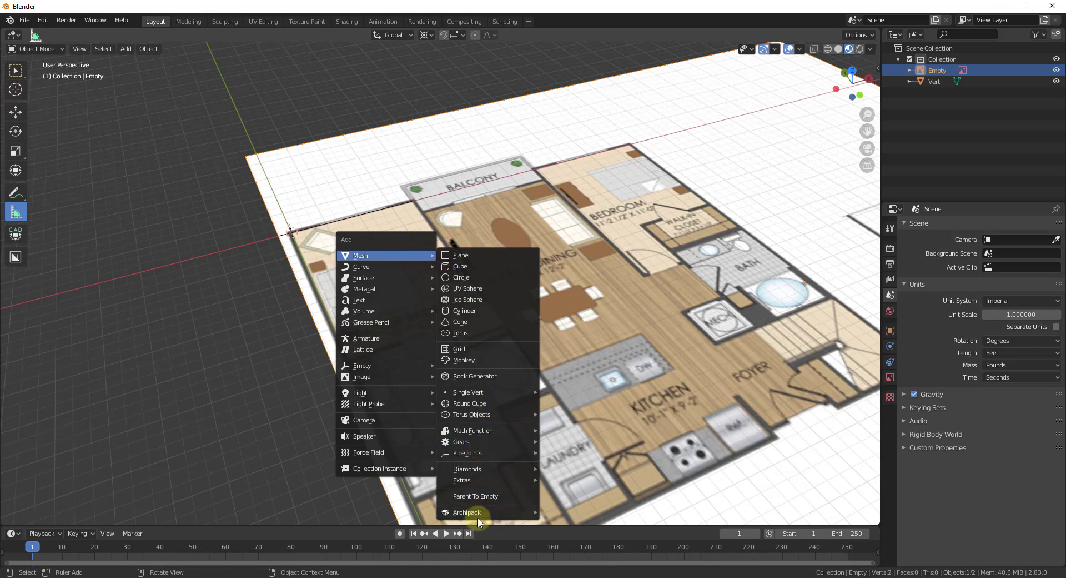
mouse_move(473, 517)
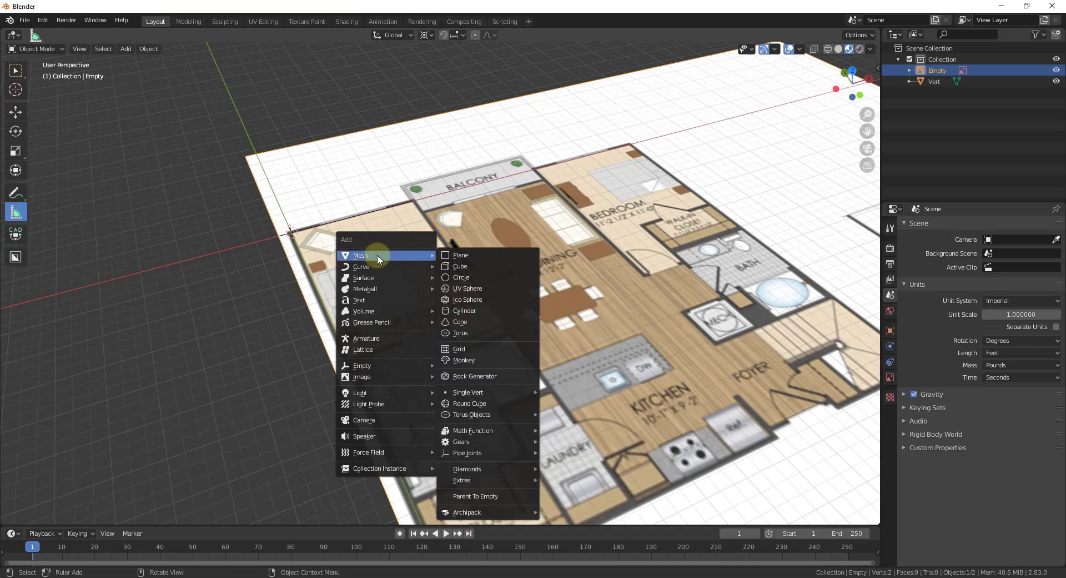
key(Escape)
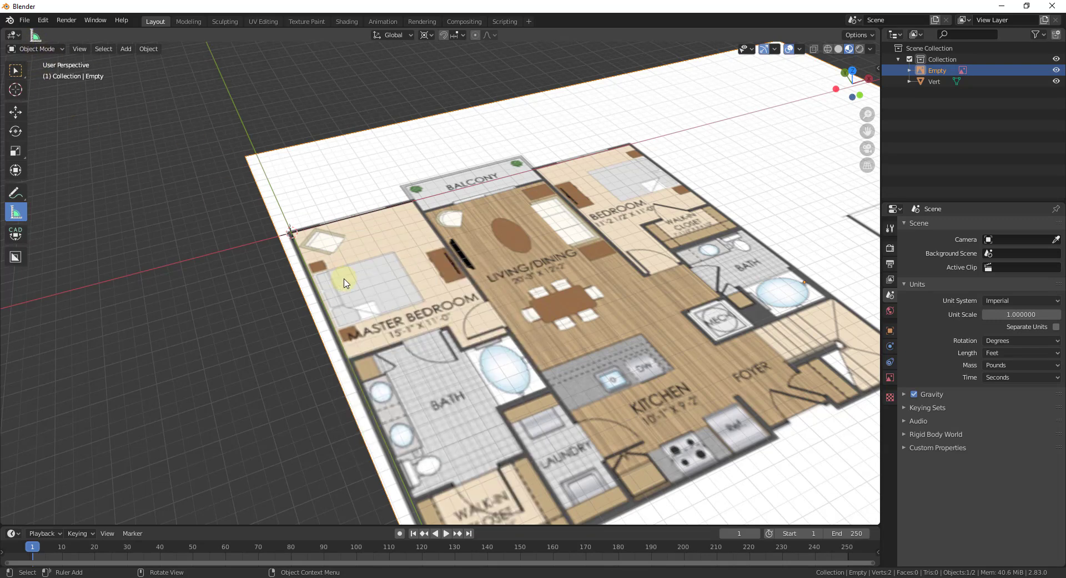
Add an Archipack wall at the 3D cursor on the master bedroom's corner
key(shift+a)
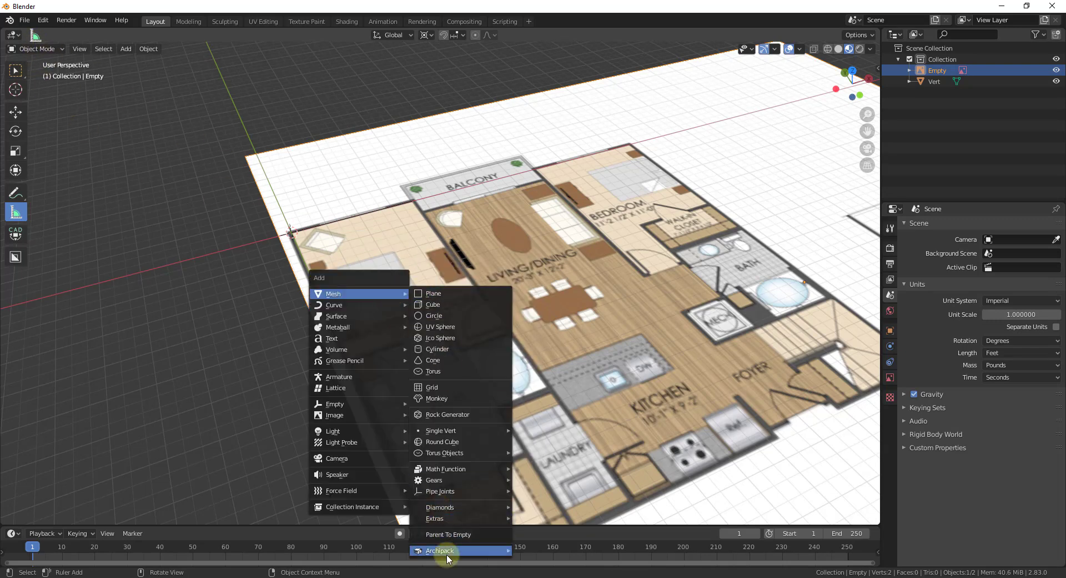
mouse_move(449, 552)
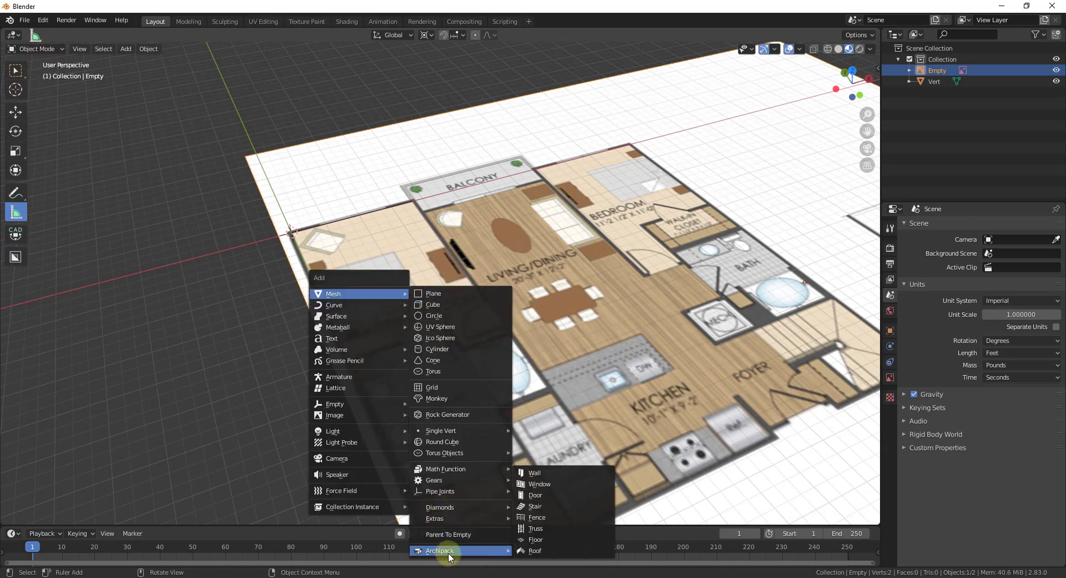
click(542, 472)
scroll(314, 310, up, 6)
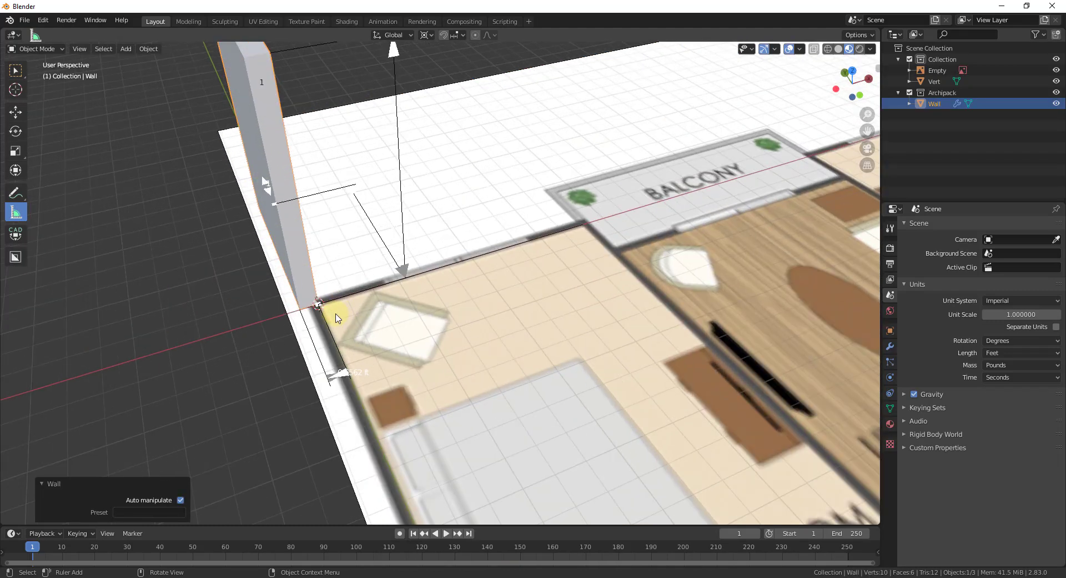
Set the Archipack wall's height to 10 ft
scroll(314, 310, up, 1)
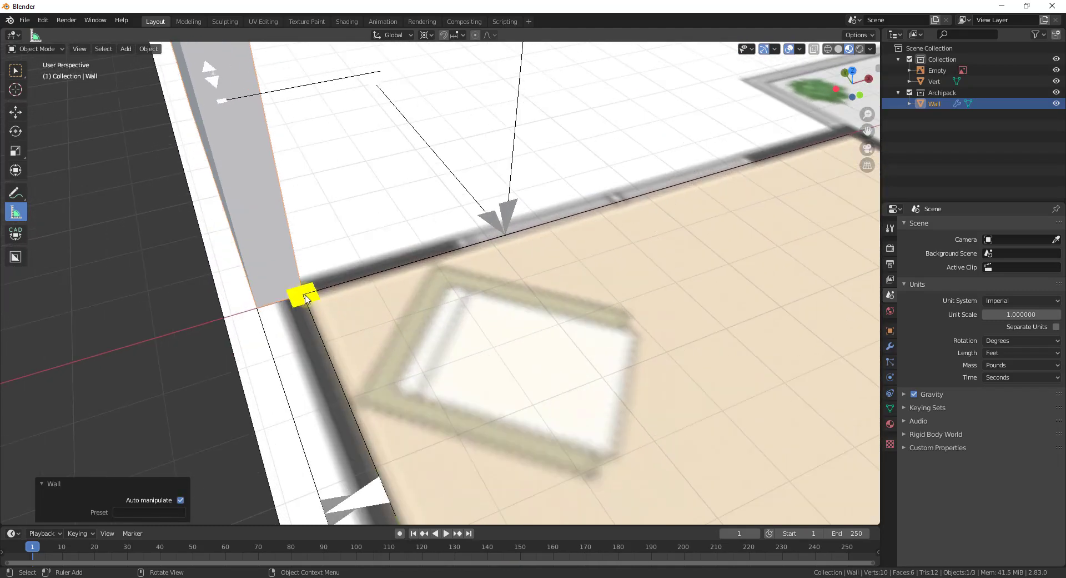
scroll(305, 297, down, 5)
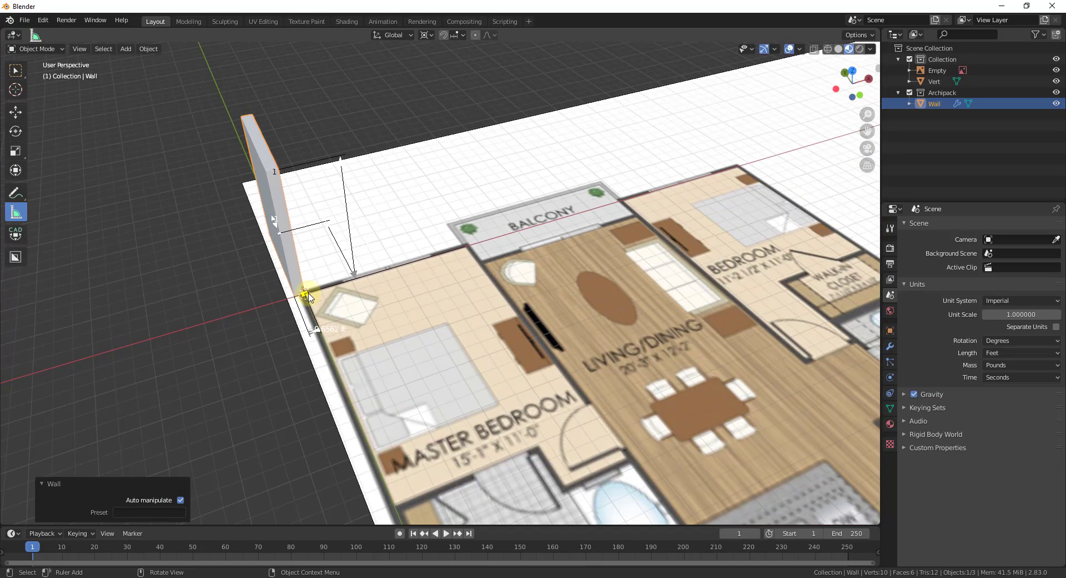
scroll(444, 323, down, 5)
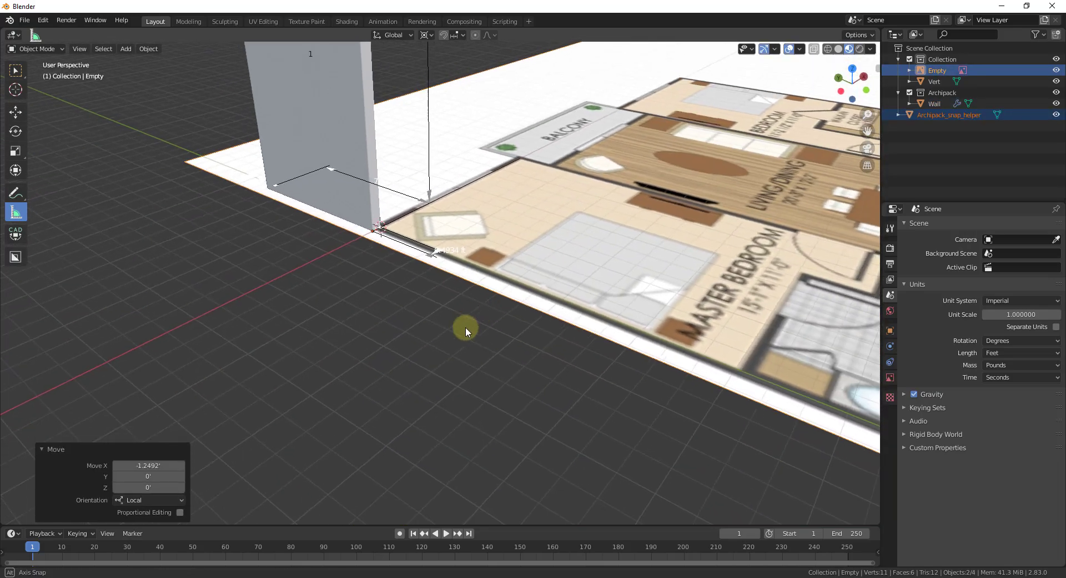
scroll(514, 269, up, 5)
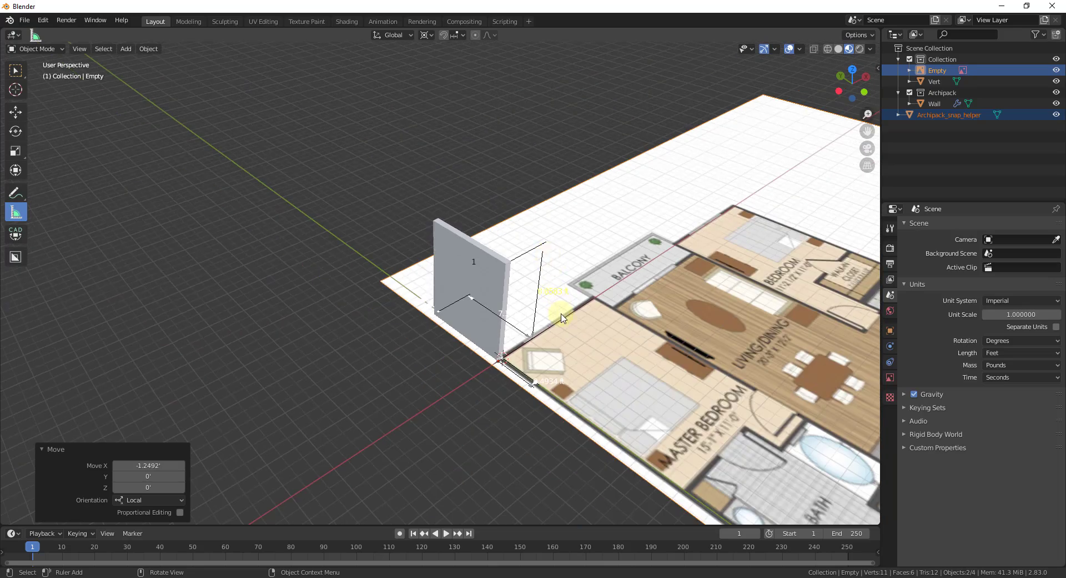
scroll(488, 374, up, 3)
middle_drag(523, 376, 133, 399)
scroll(390, 237, down, 3)
scroll(685, 240, down, 5)
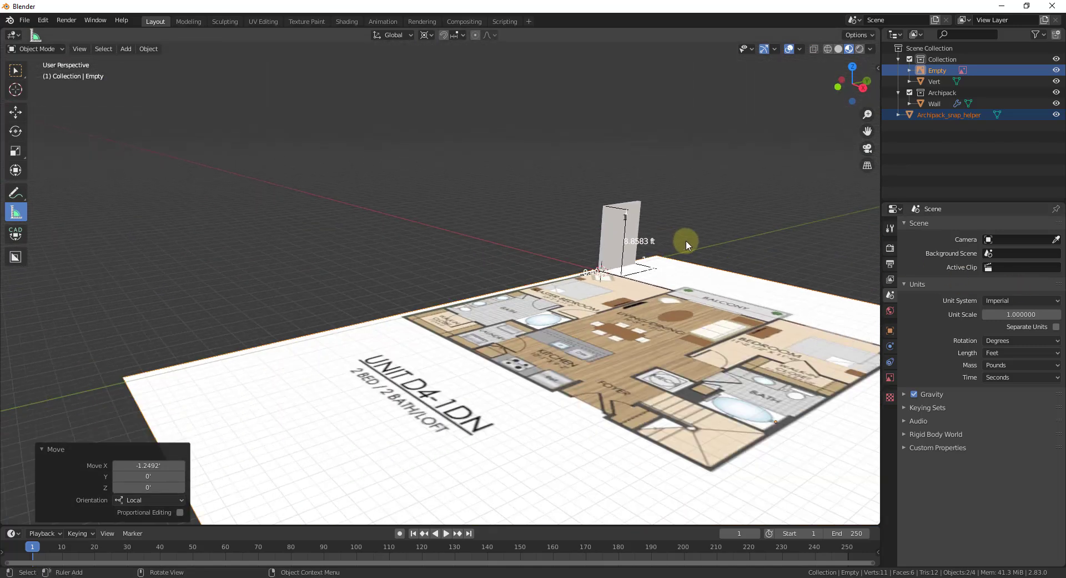
scroll(688, 240, up, 5)
click(574, 249)
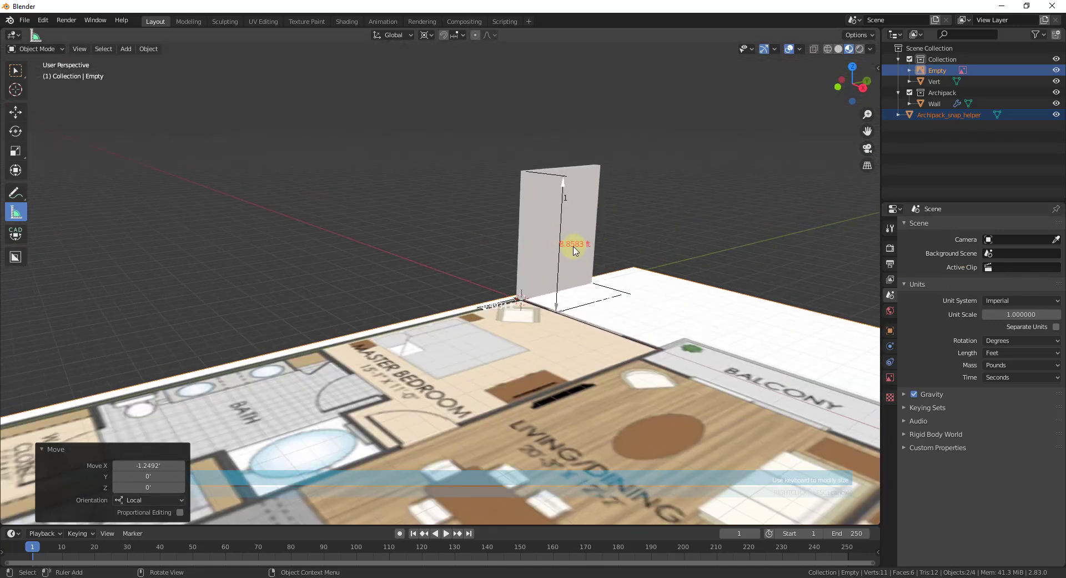
text(10)
key(Return)
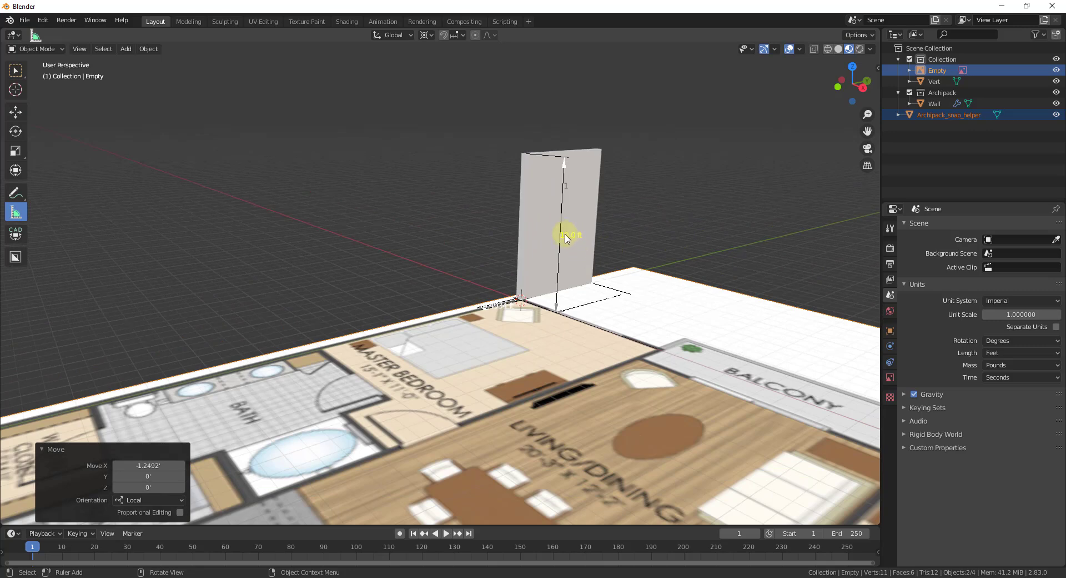
Shorten the wall to about 5.88 ft long
scroll(595, 238, up, 3)
scroll(555, 347, down, 3)
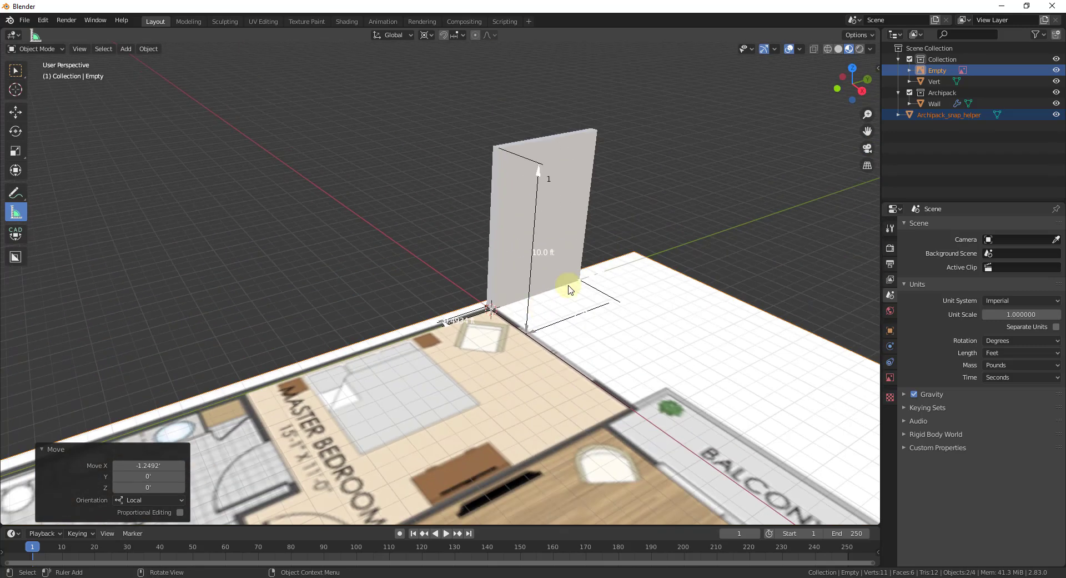
scroll(544, 304, up, 5)
drag(636, 332, 597, 345)
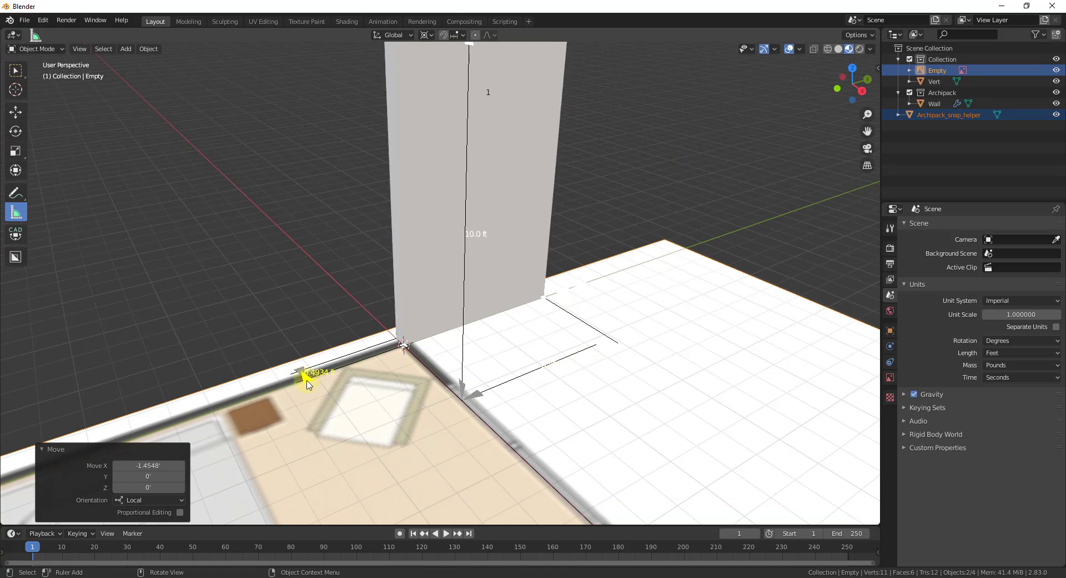
Set the wall's thickness to 0.33 ft
scroll(308, 382, up, 4)
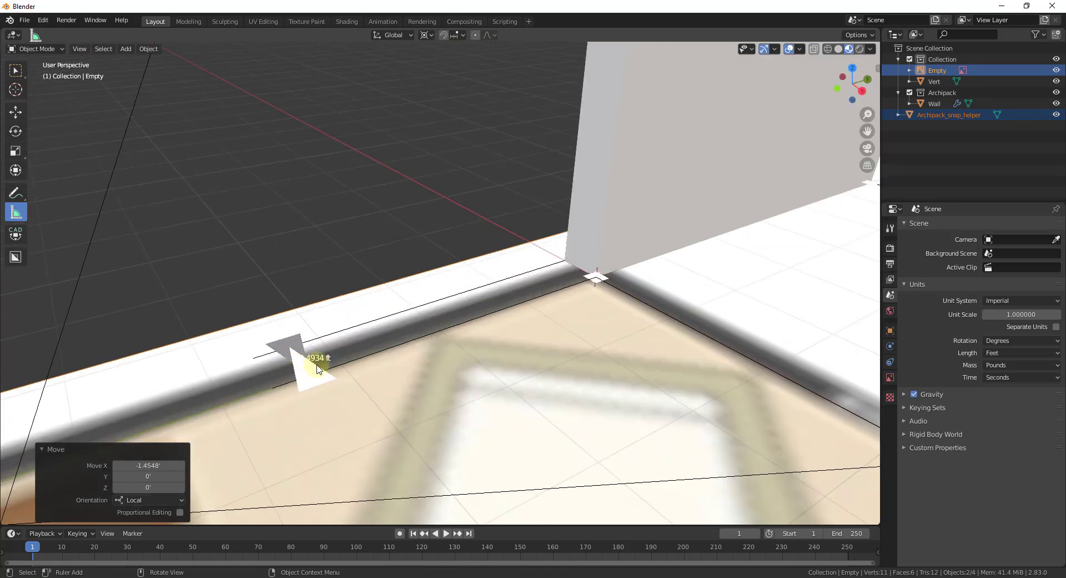
middle_drag(317, 361, 331, 465)
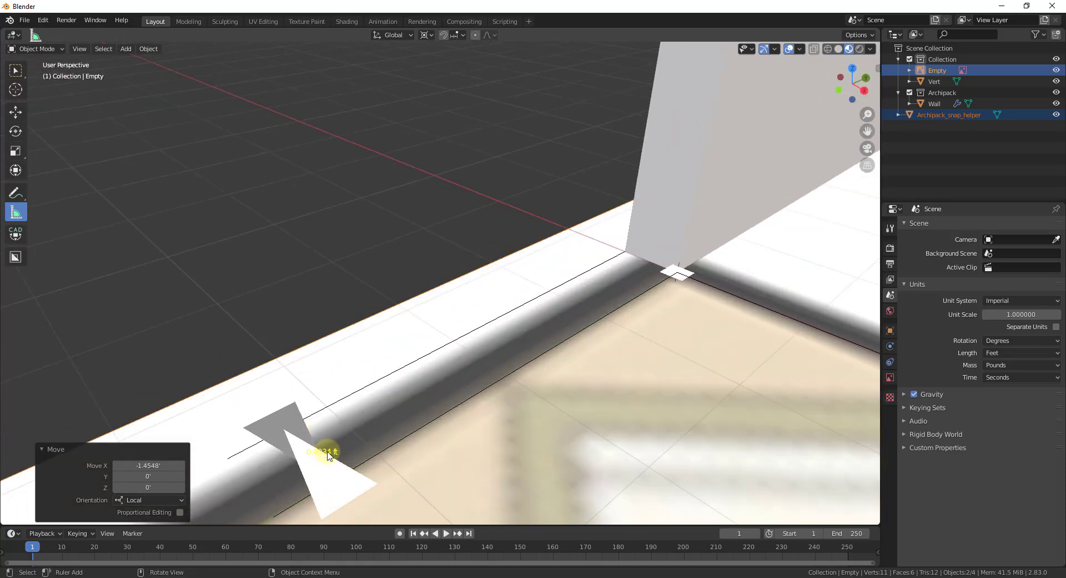
click(328, 453)
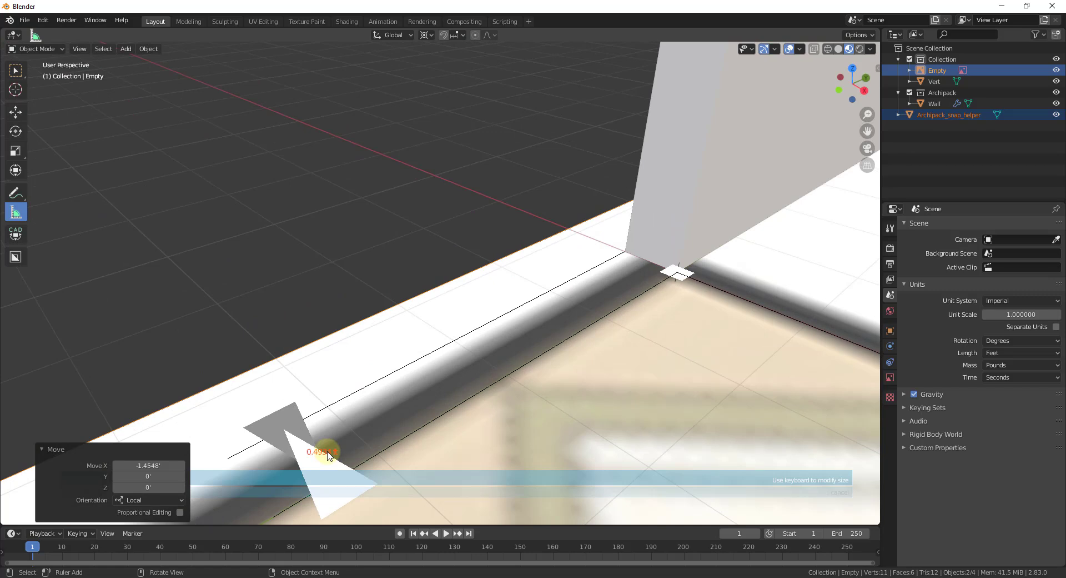
text(-)
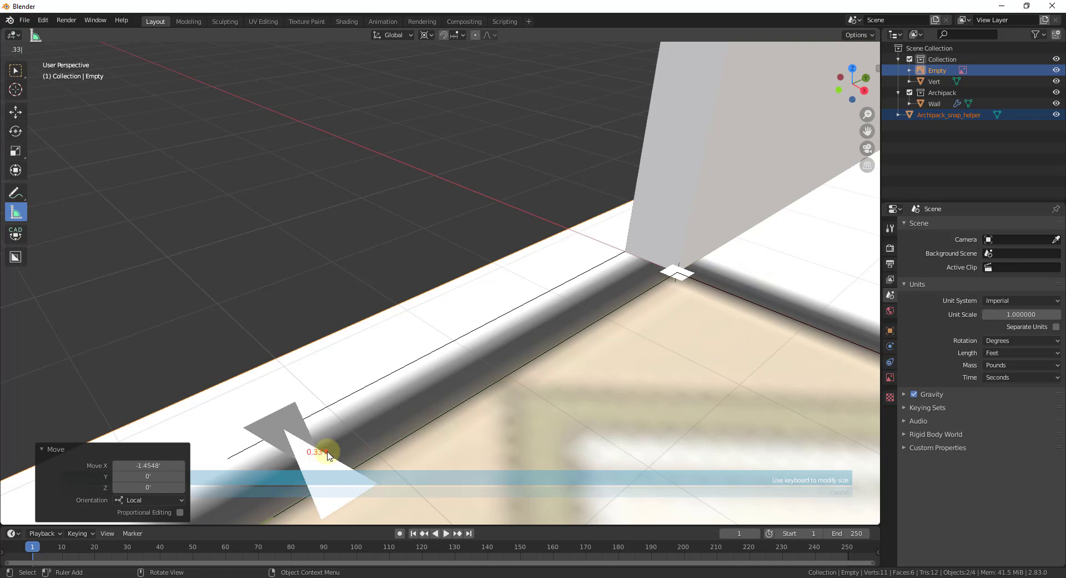
text(.33)
key(Return)
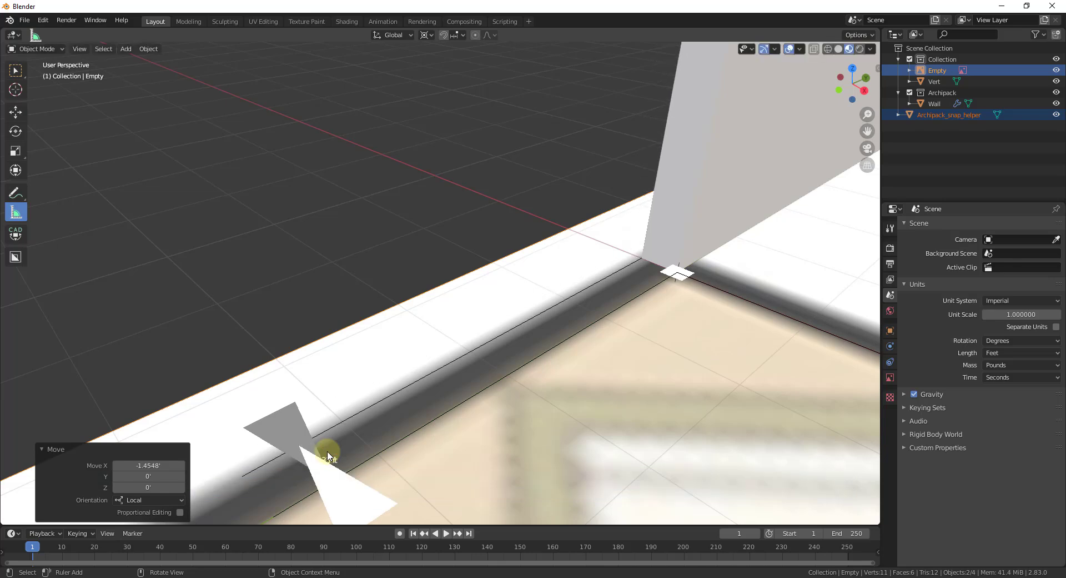
Rotate the wall -90° about the global Z axis so it runs along the master bedroom's outer wall
click(642, 250)
key(KP_Decimal)
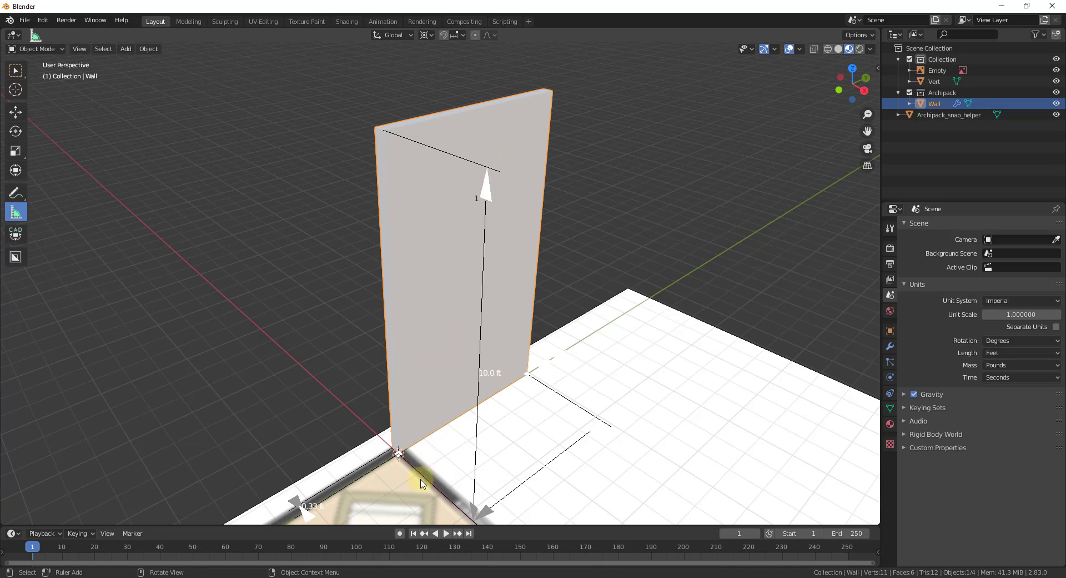
click(435, 451)
key(z)
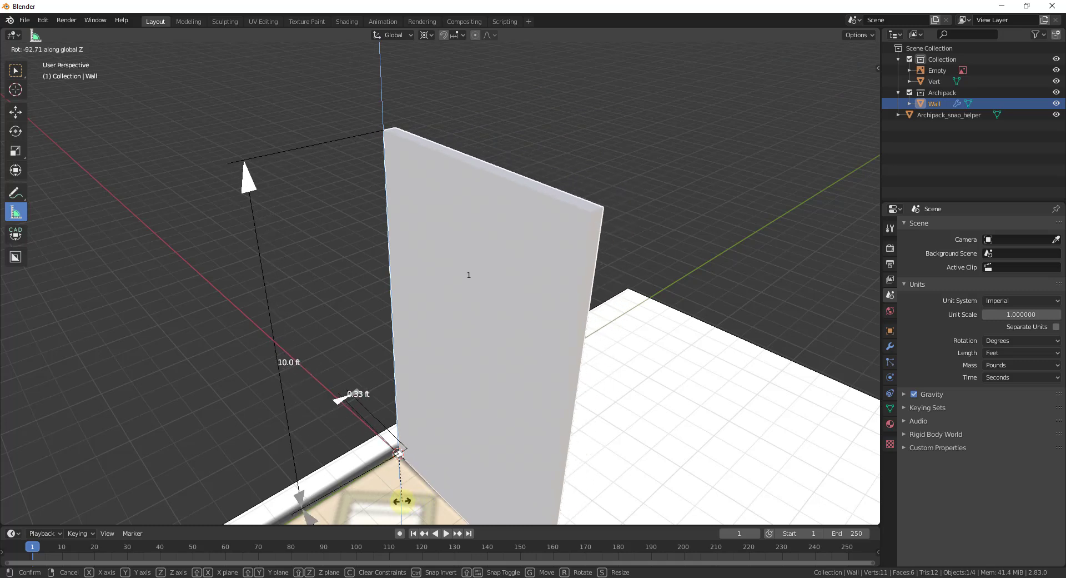
text(90)
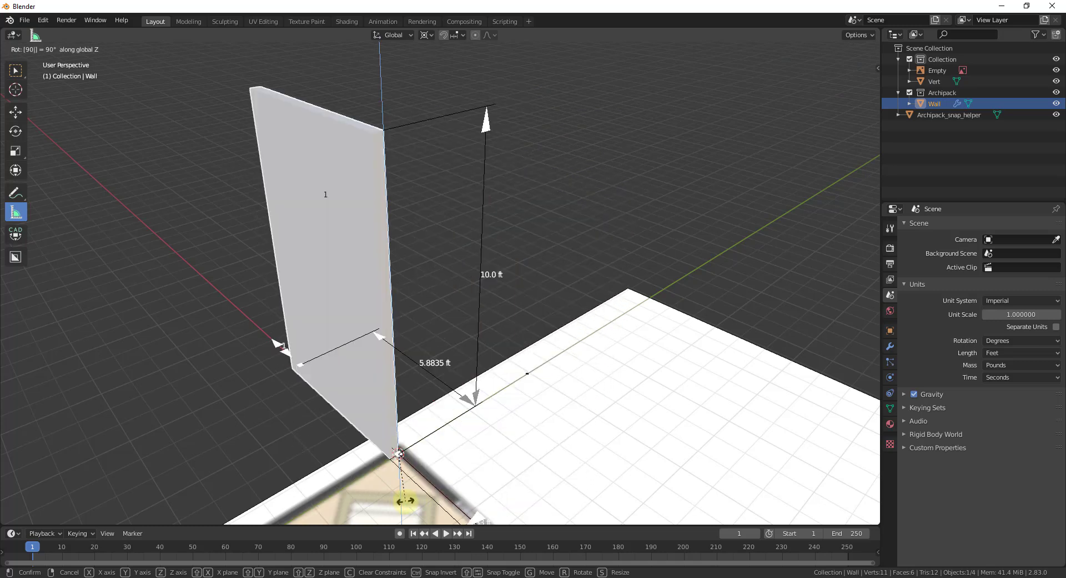
key(minus)
key(Return)
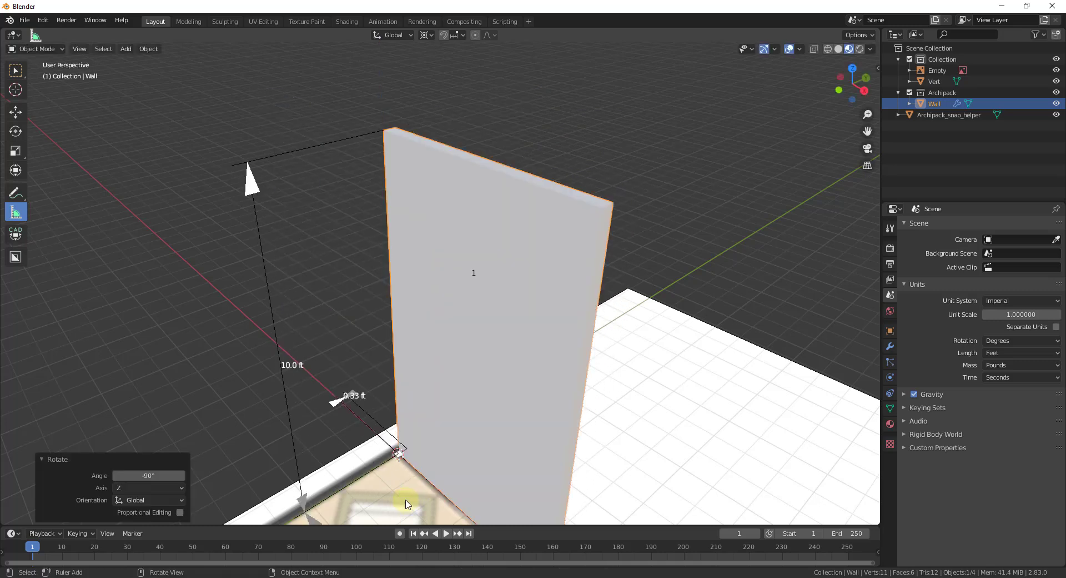
Set the wall's length to 11 ft to span the master bedroom's width
scroll(514, 326, down, 5)
scroll(455, 337, up, 5)
middle_drag(456, 337, 365, 345)
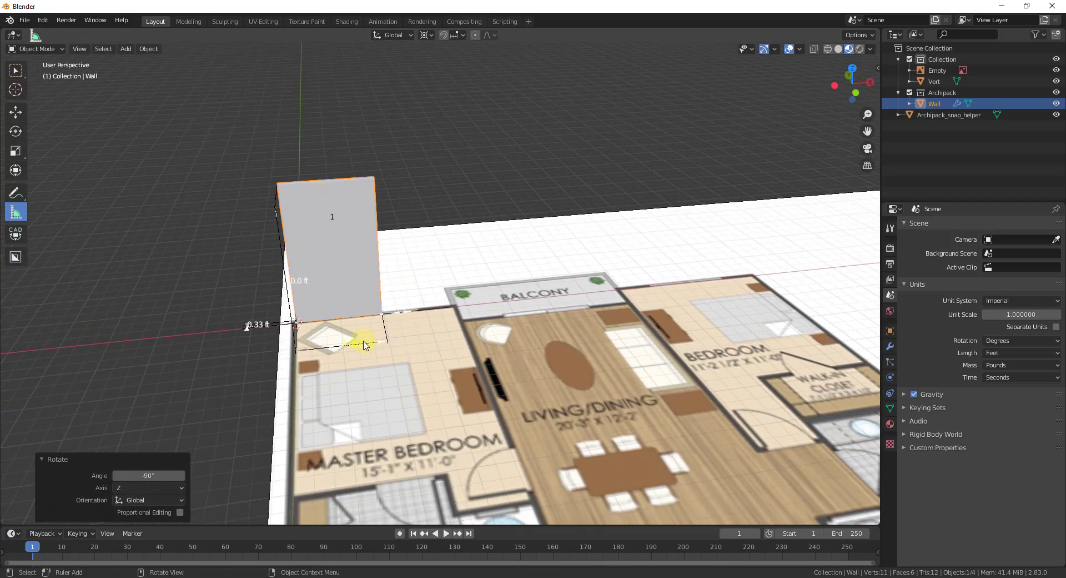
click(358, 347)
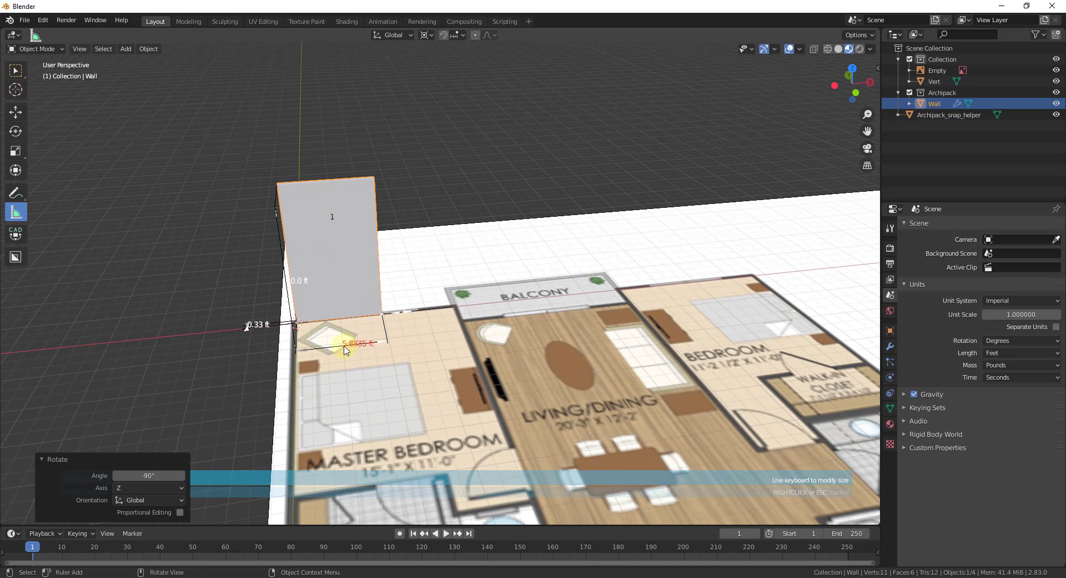
text(11)
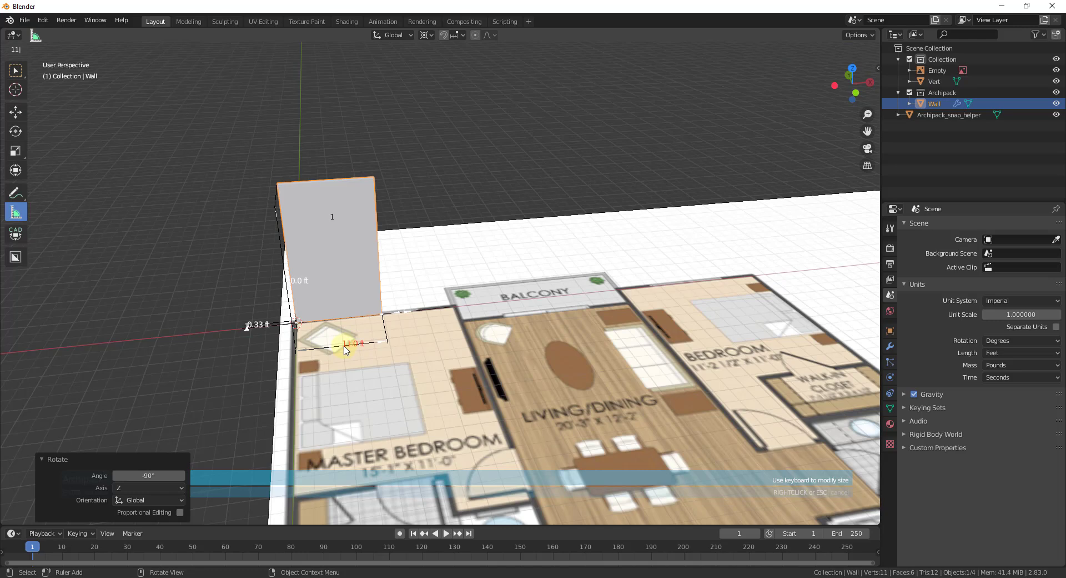
key(Return)
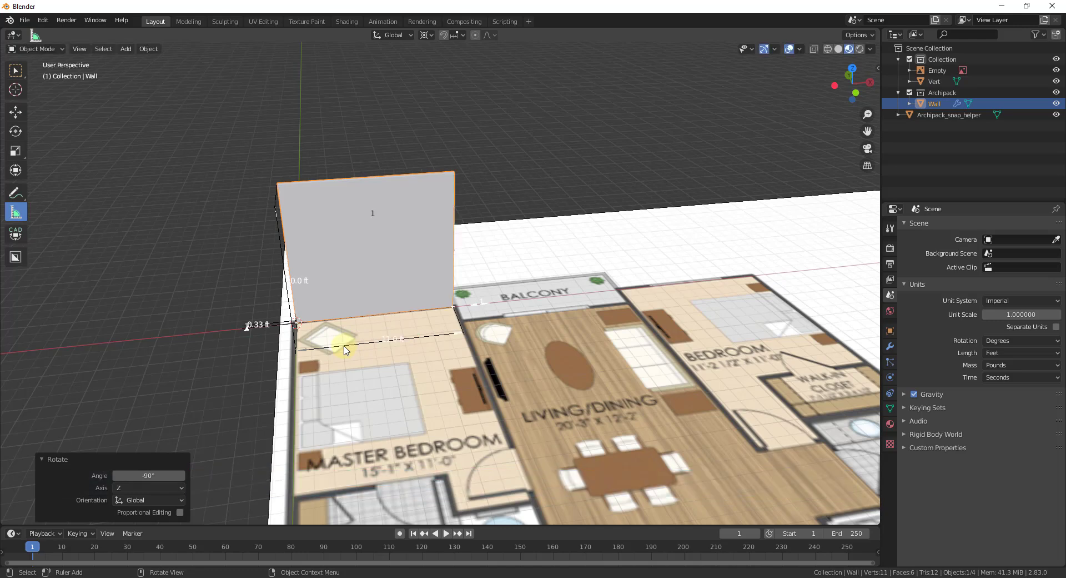
Add a second wall segment at the balcony-side end of the first and set its angle to -90°
scroll(373, 362, up, 2)
scroll(533, 327, up, 2)
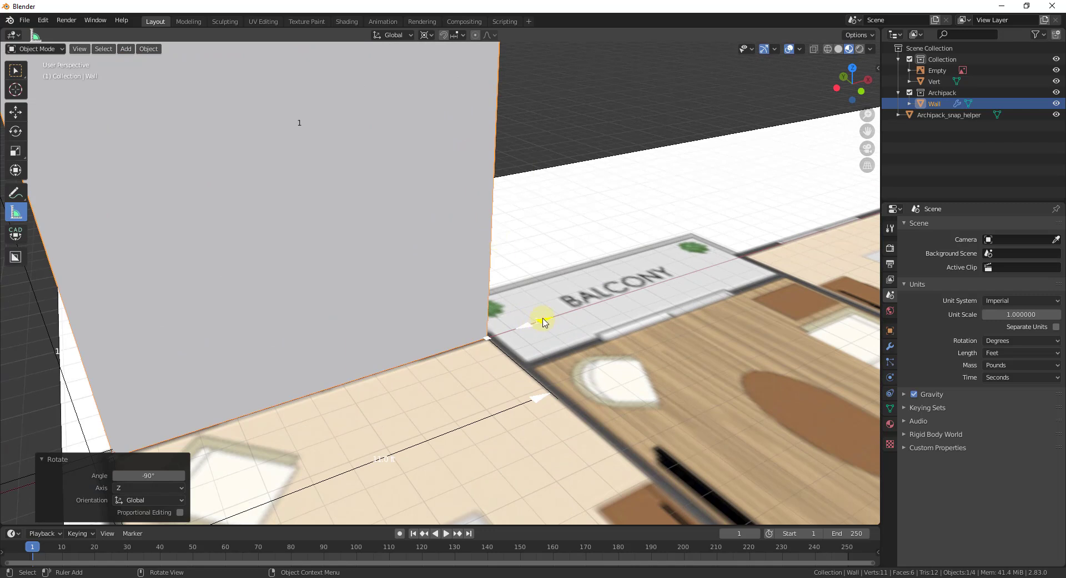
click(544, 322)
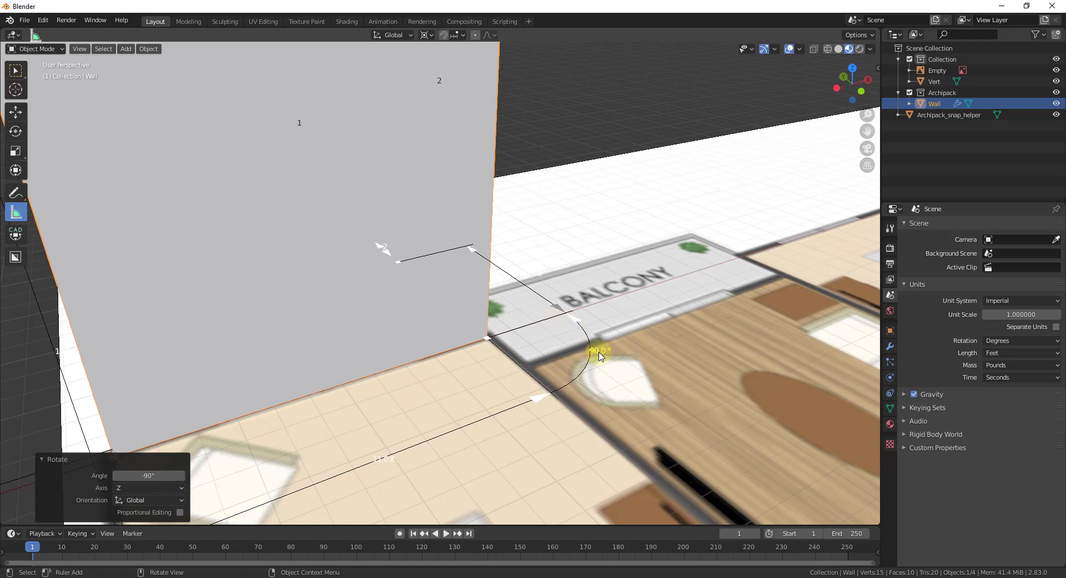
middle_drag(638, 352, 355, 312)
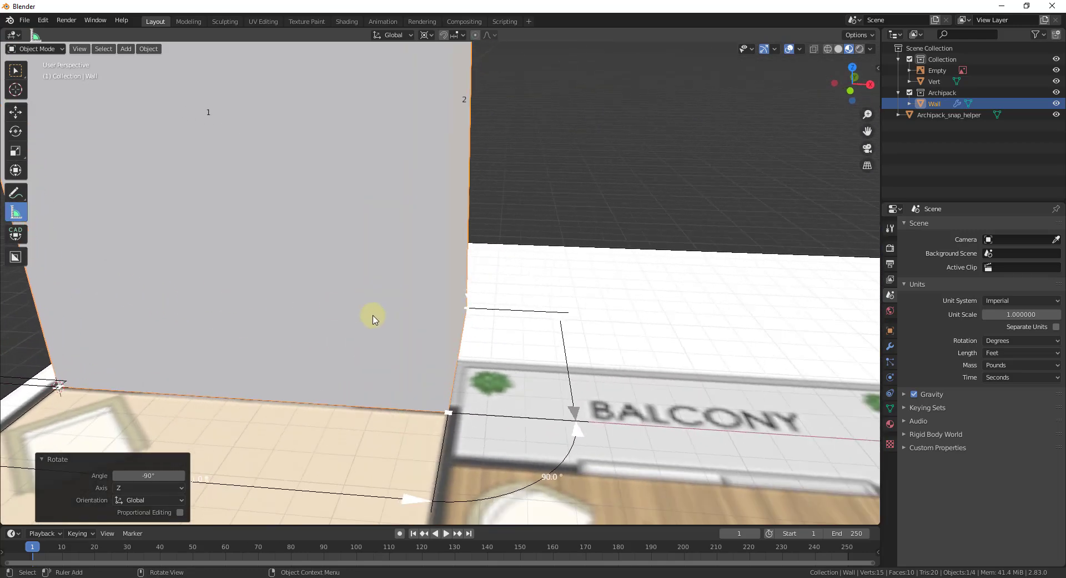
scroll(355, 319, down, 3)
click(486, 373)
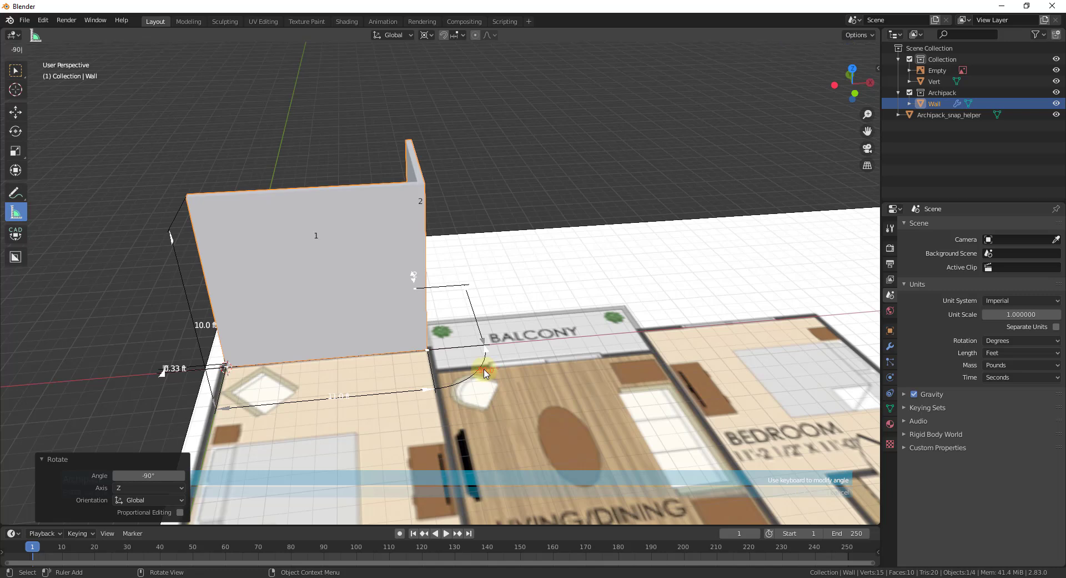
key(Return)
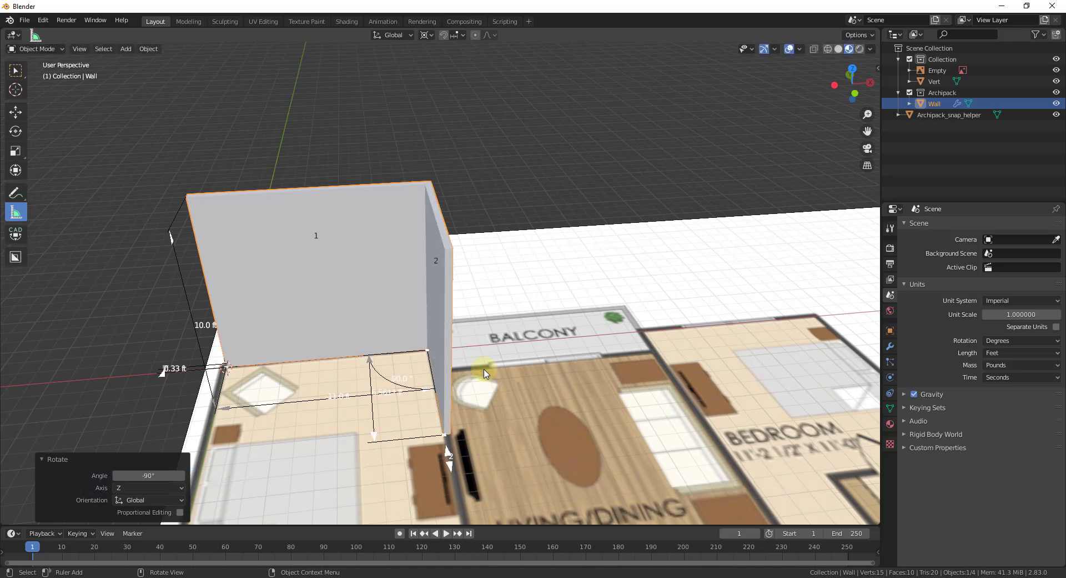
Adjust the second wall segment's length to about 2 ft so it ends at the living room's balcony wall
middle_drag(244, 384, 308, 407)
scroll(289, 392, up, 2)
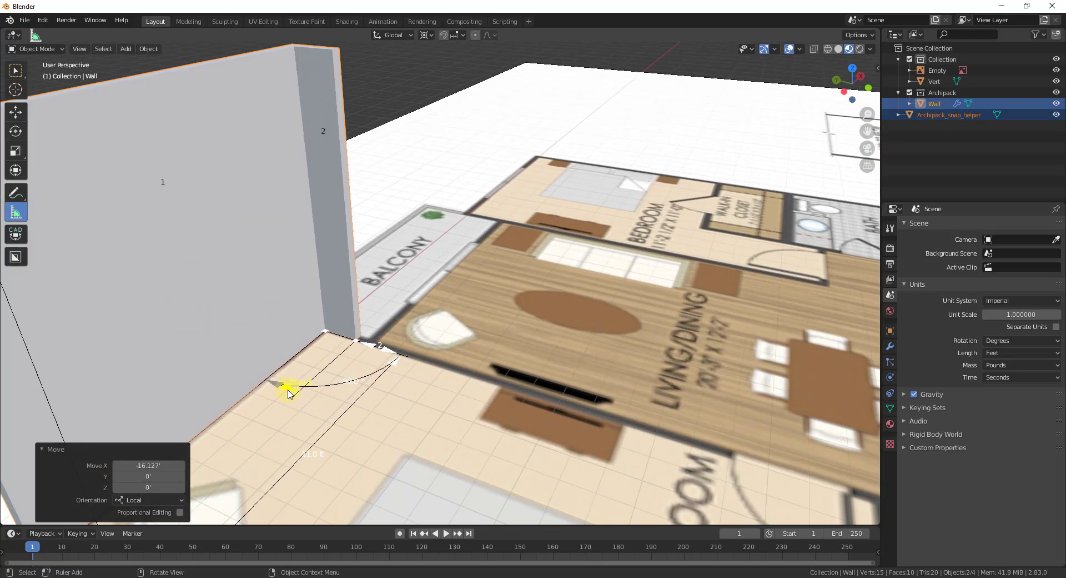
drag(289, 392, 309, 401)
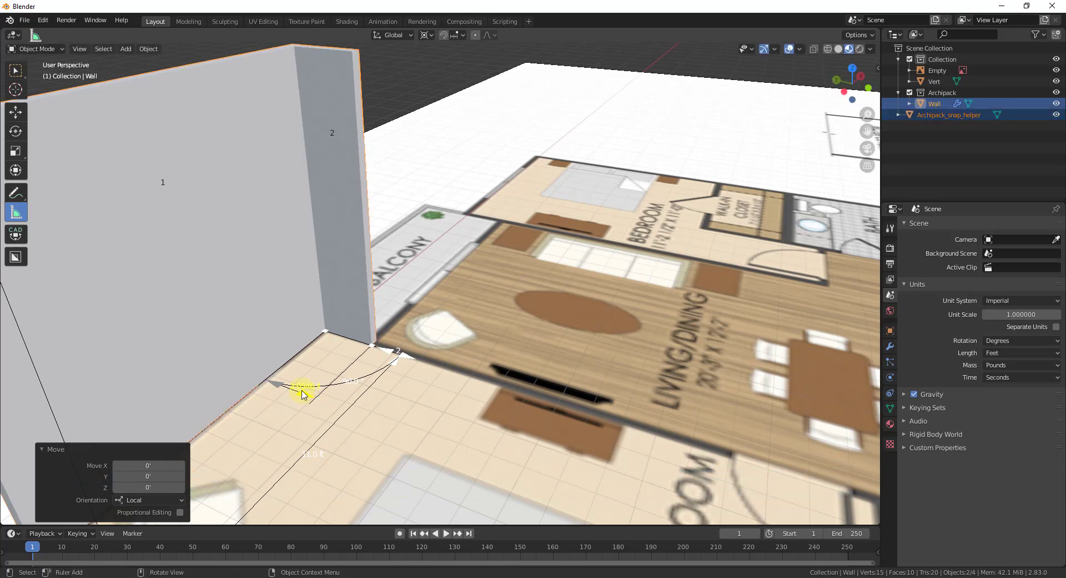
Add a third wall segment at 90° along the living/dining room's balcony side and stretch it to about 12.5 ft
middle_drag(303, 394, 302, 395)
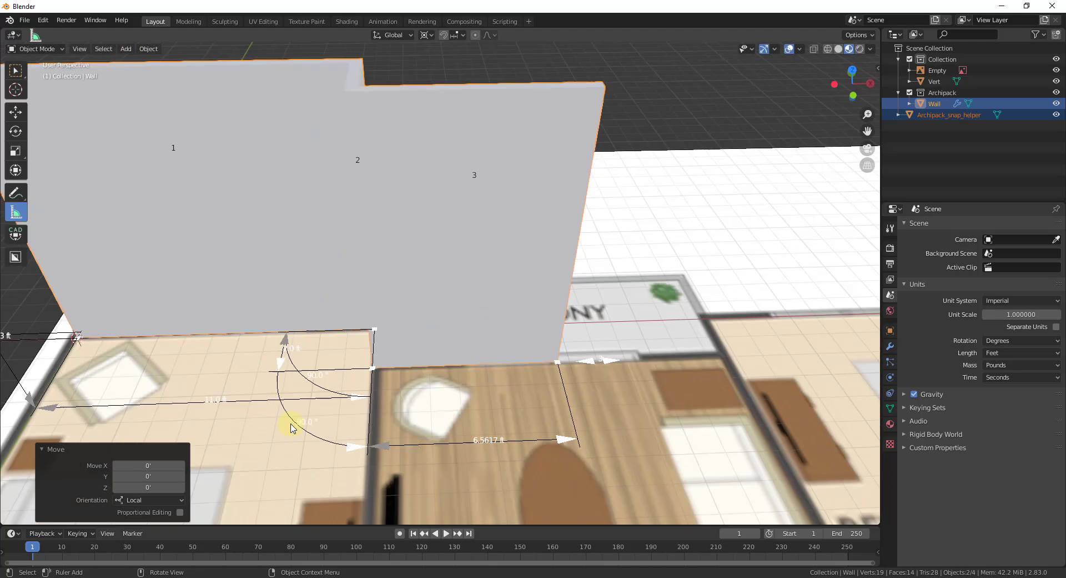
drag(567, 440, 716, 416)
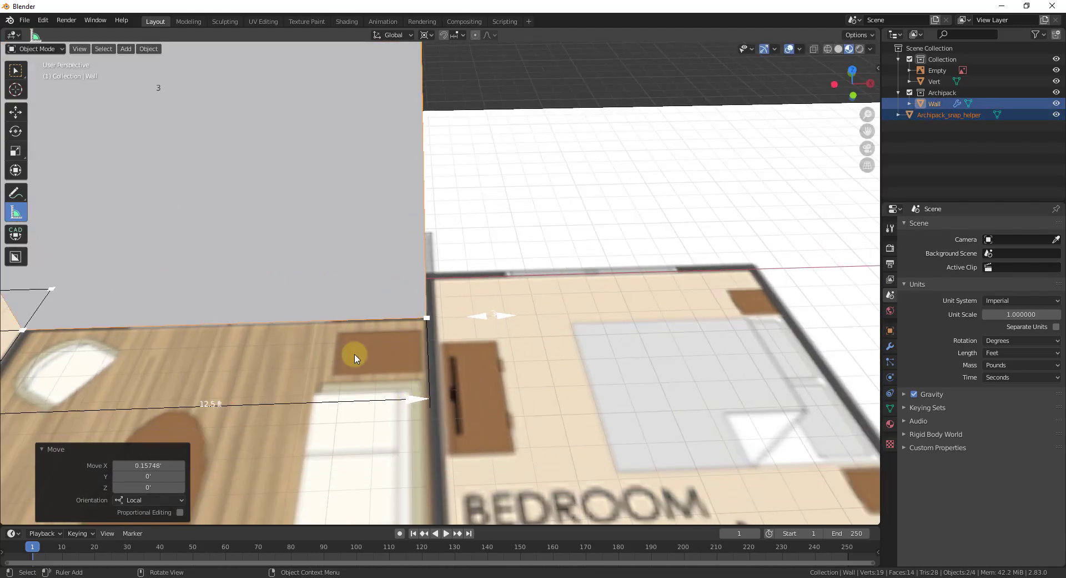
Extend the third segment to 12.75 ft and add a perpendicular fourth segment reaching the second bedroom's outer wall line
middle_drag(552, 368, 438, 406)
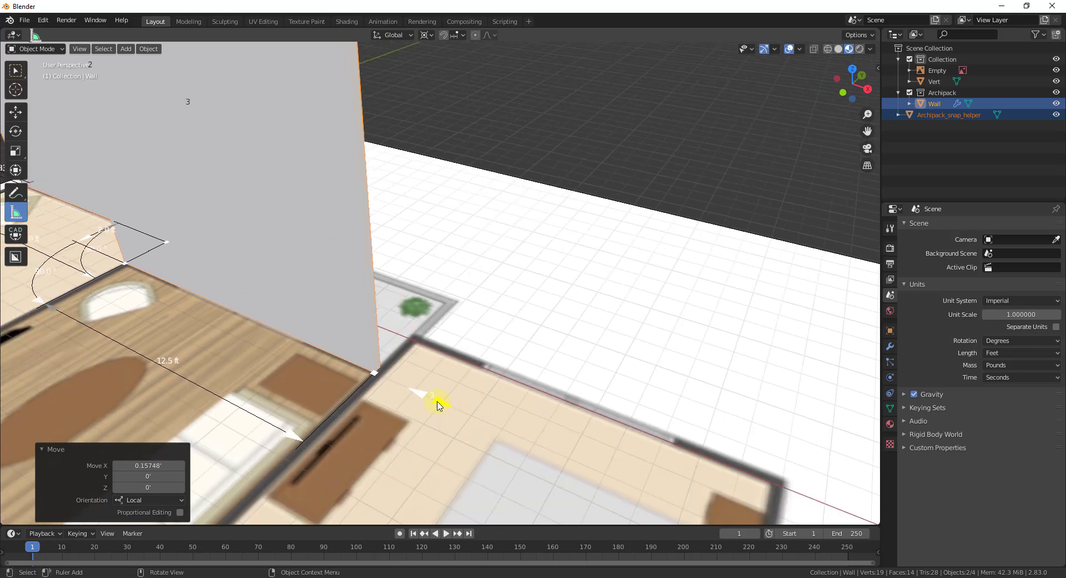
click(438, 406)
middle_drag(339, 388, 612, 385)
drag(409, 392, 274, 366)
middle_drag(274, 367, 419, 436)
drag(419, 436, 321, 459)
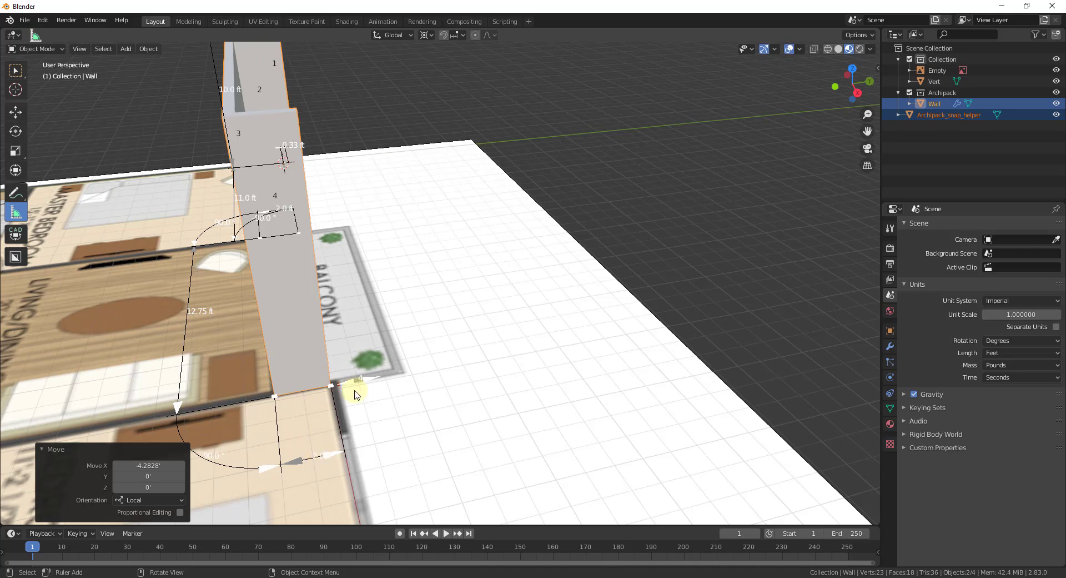
Add a fifth wall segment perpendicular to the fourth, running along the second bedroom's outer wall
click(371, 383)
middle_drag(393, 356, 276, 417)
drag(337, 425, 345, 419)
scroll(409, 335, down, 3)
middle_drag(409, 335, 552, 350)
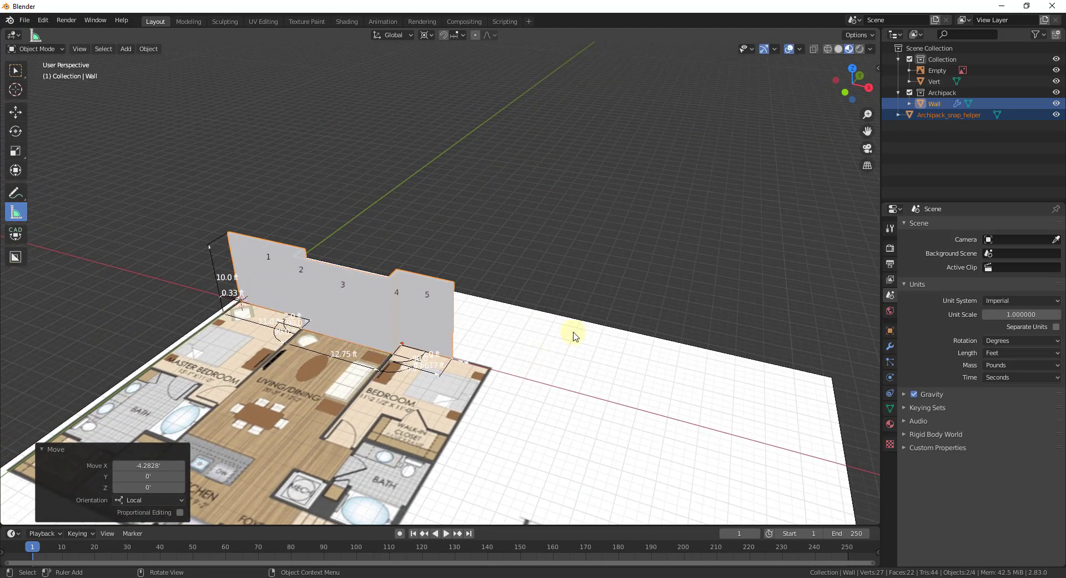
scroll(411, 339, up, 4)
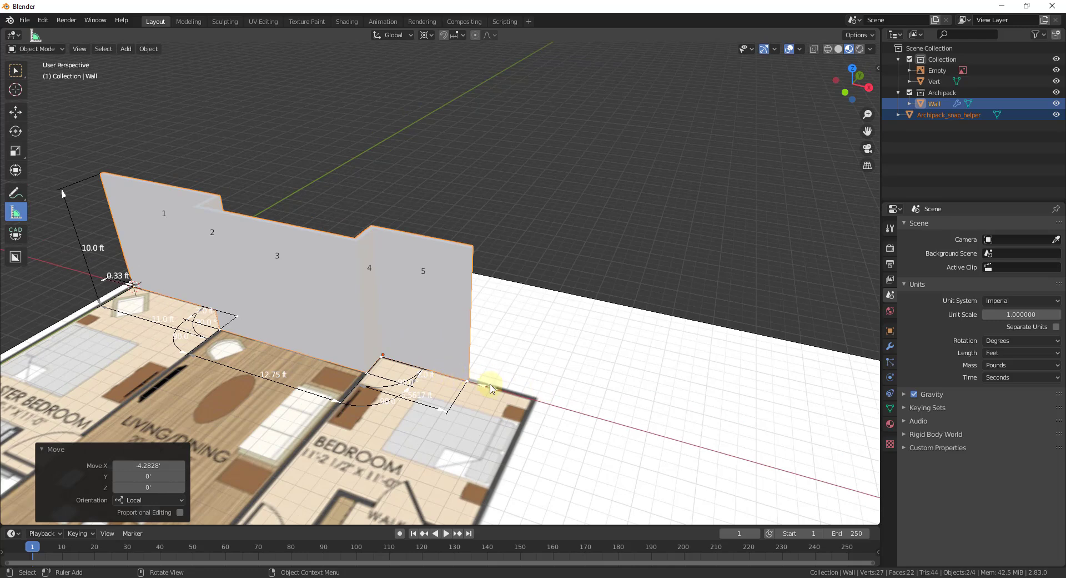
Extend the fifth wall segment to 11 ft at the second bedroom's outer corner and add a sixth segment at 90°
scroll(525, 394, down, 2)
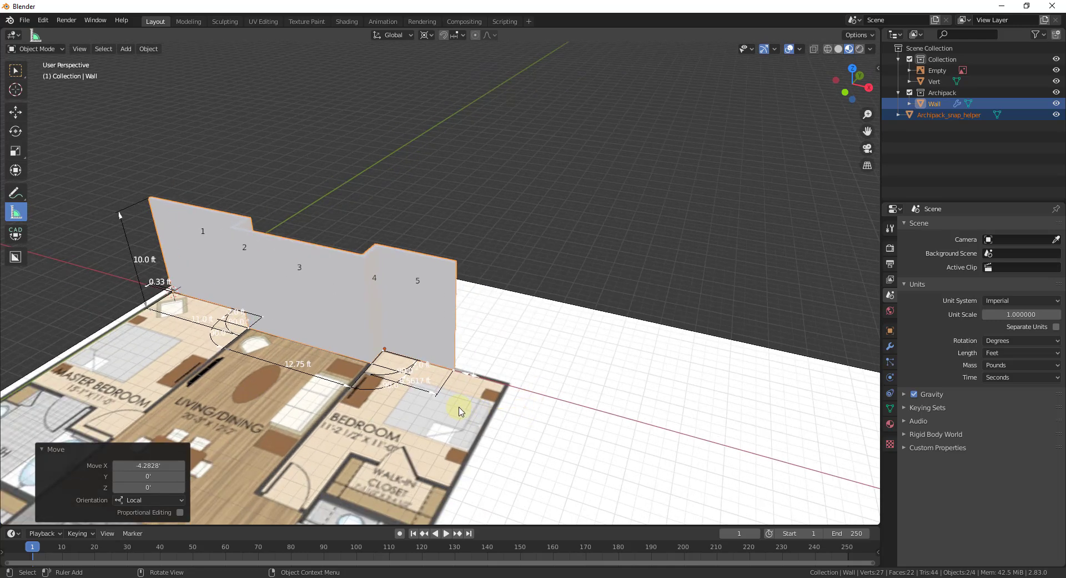
scroll(535, 341, down, 4)
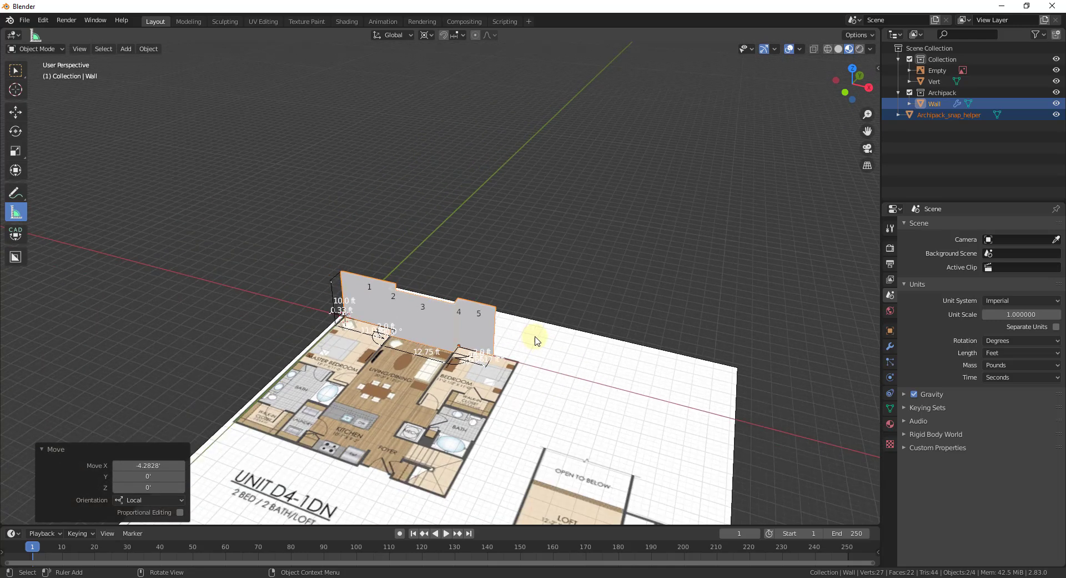
scroll(472, 389, up, 2)
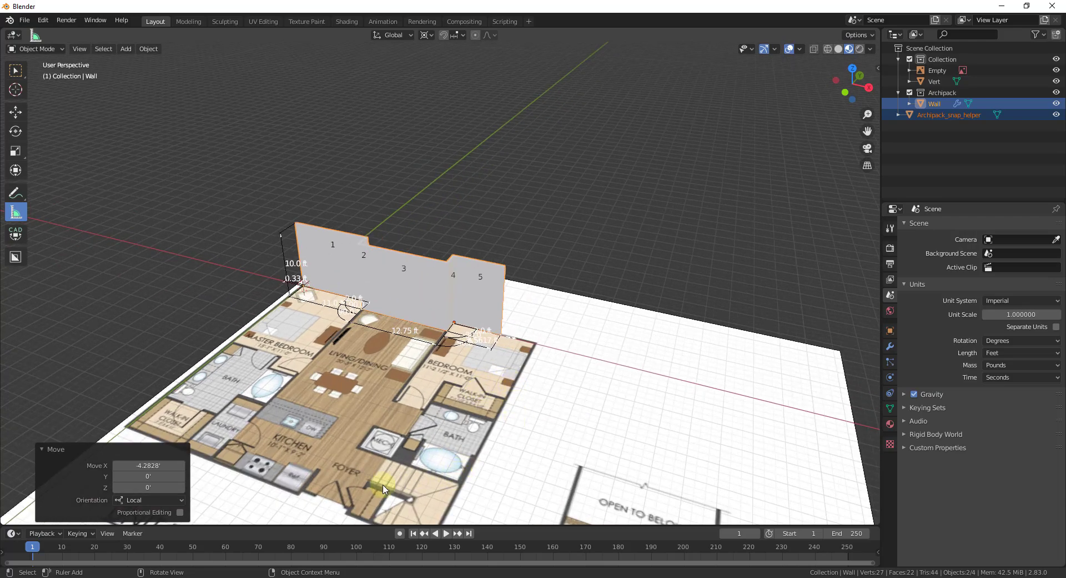
click(473, 345)
scroll(476, 345, up, 4)
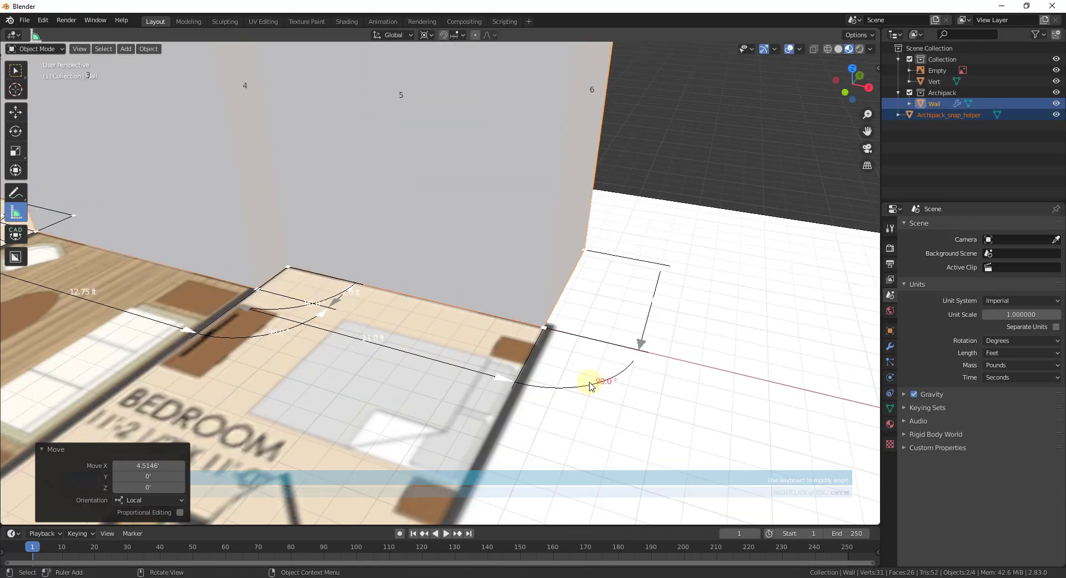
Continue the outer wall around the apartment to twelve segments, with the sixth at 31.5 ft and the eleventh about 21.3 ft long
middle_drag(576, 393, 433, 272)
scroll(619, 334, up, 3)
scroll(494, 333, up, 2)
scroll(597, 319, up, 2)
click(597, 319)
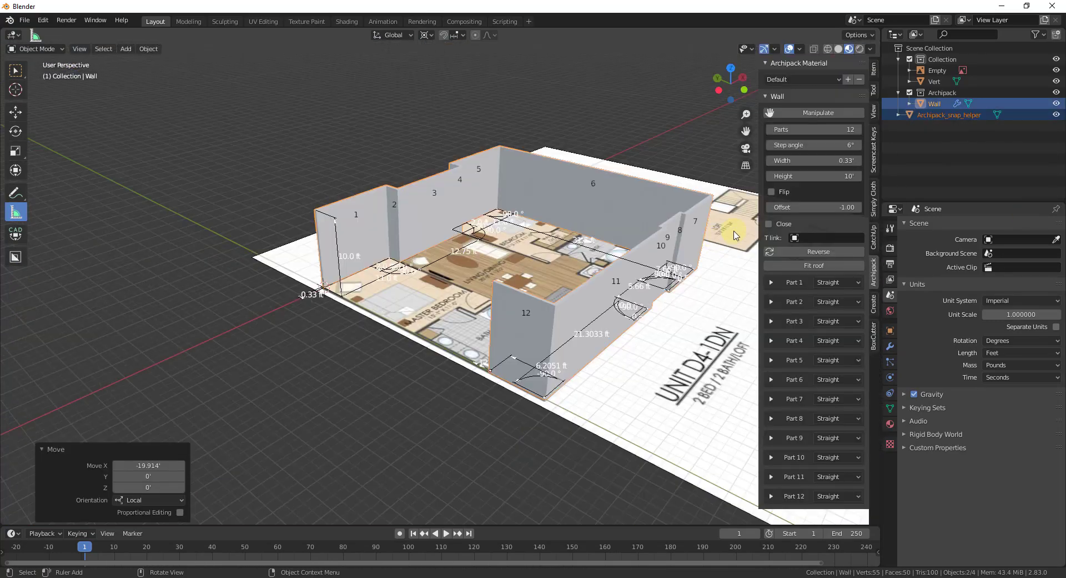
Finish editing the outer wall segments and close the wall into a loop along the master bedroom side
key(n)
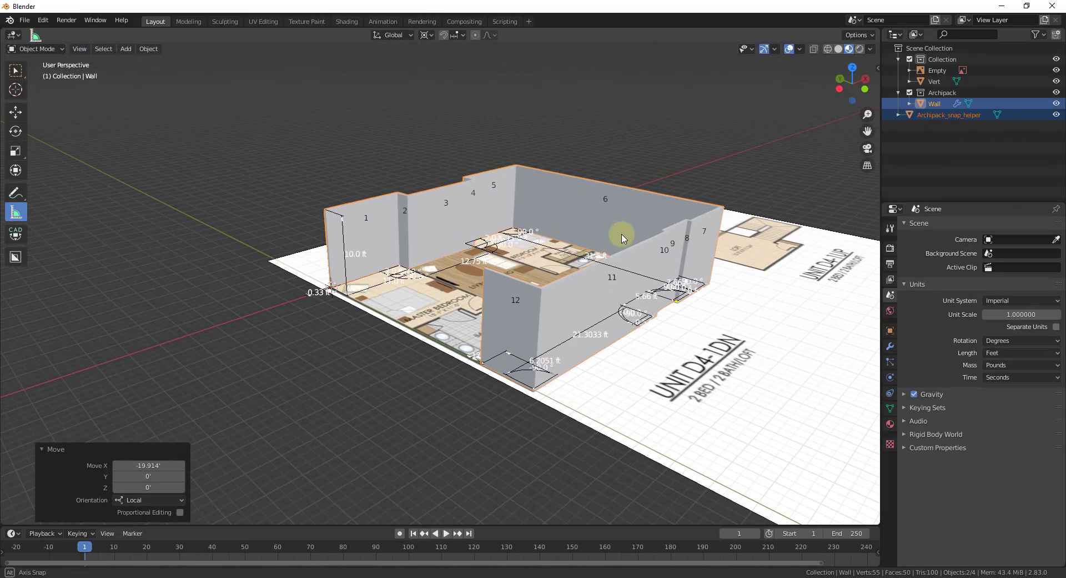
scroll(500, 294, up, 3)
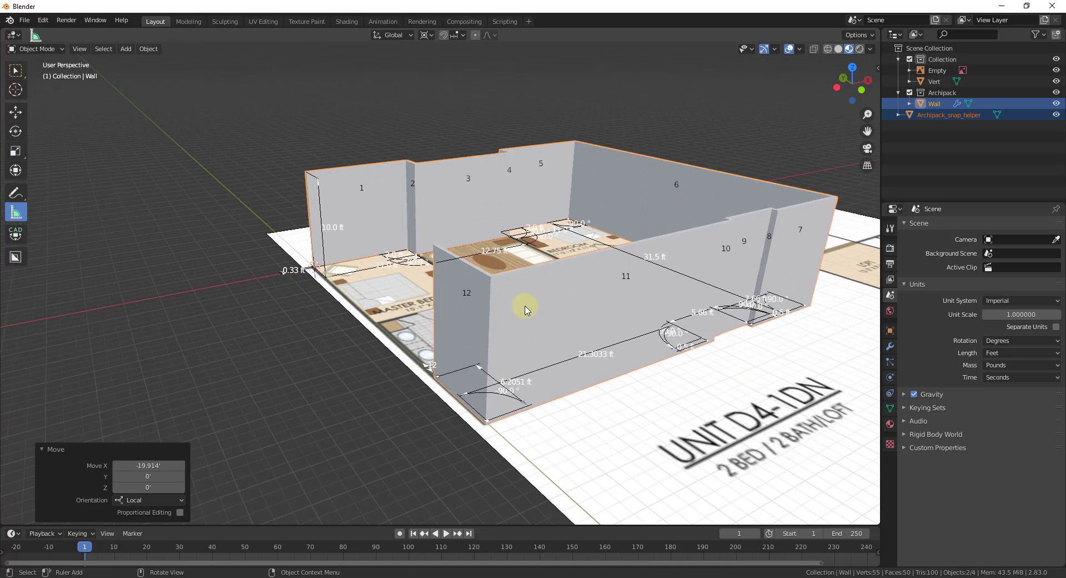
click(526, 303)
click(527, 303)
key(n)
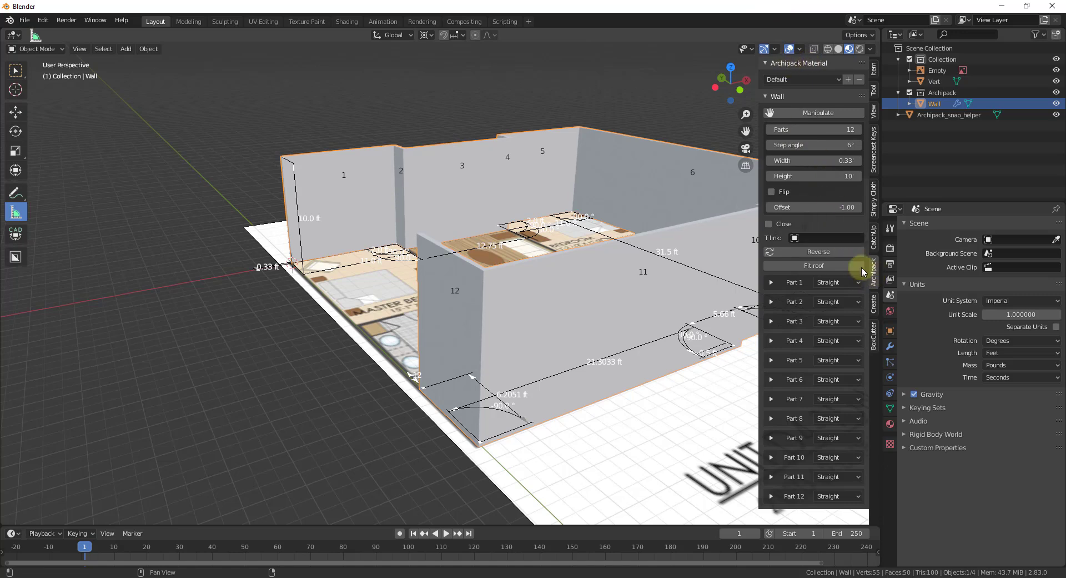
click(769, 223)
Examine the closed outer wall from several sides and view the segment type options for Part 1
middle_drag(448, 157, 705, 443)
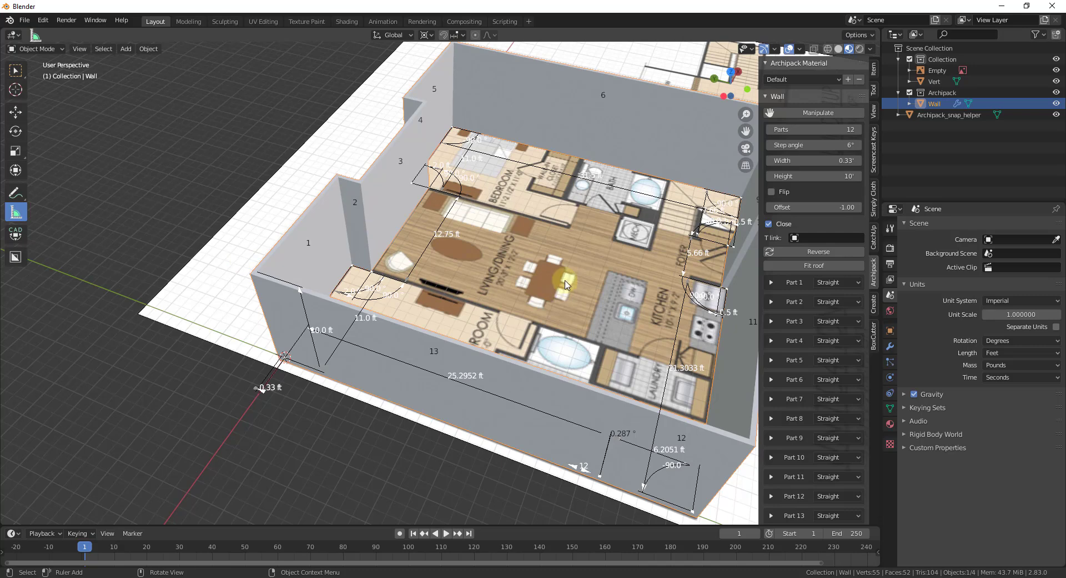
scroll(475, 212, down, 2)
middle_drag(476, 212, 463, 156)
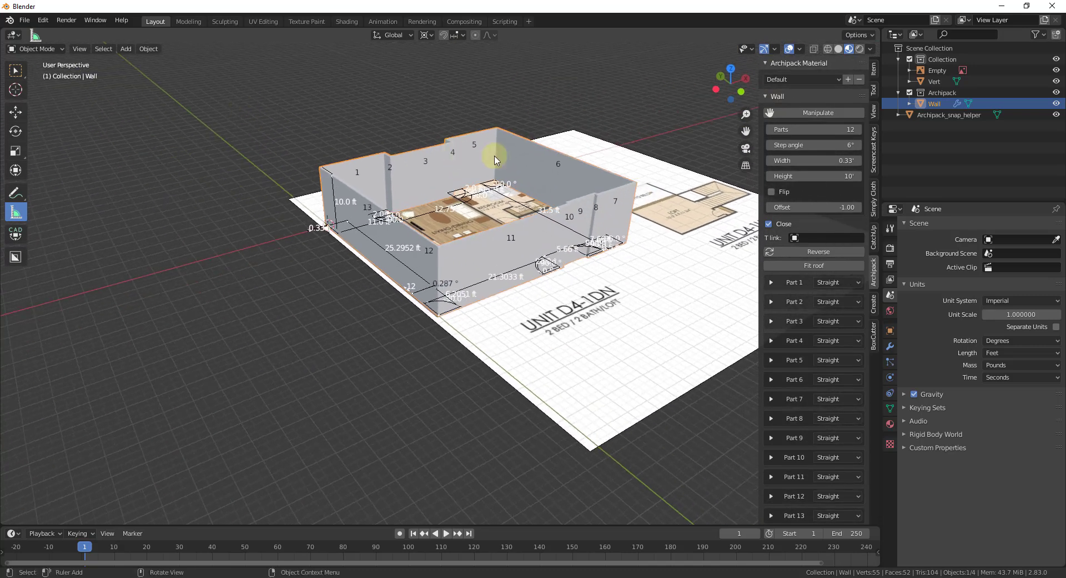
scroll(536, 151, up, 2)
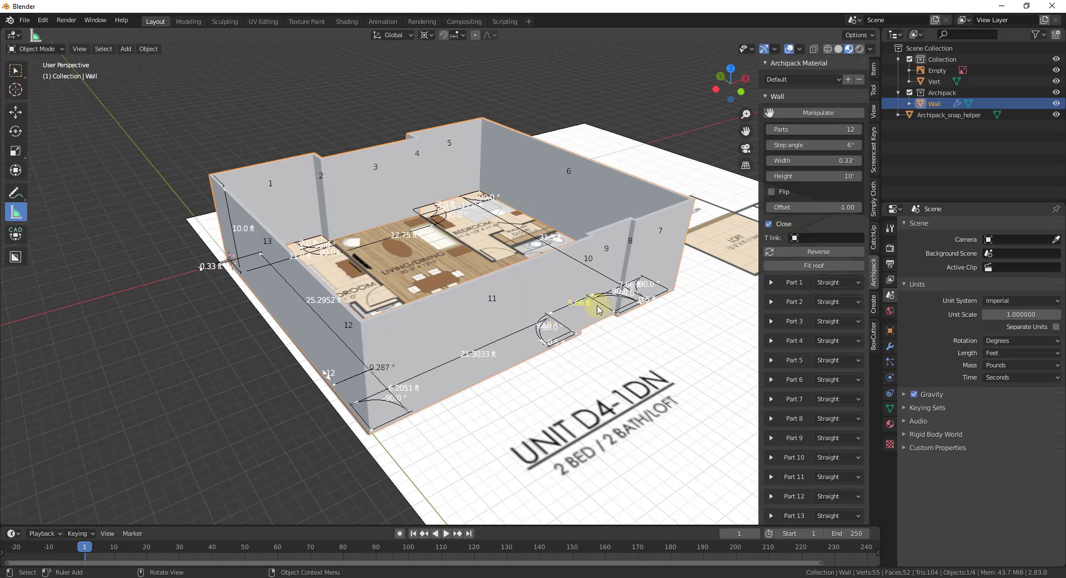
click(835, 283)
click(828, 295)
middle_drag(472, 261, 470, 279)
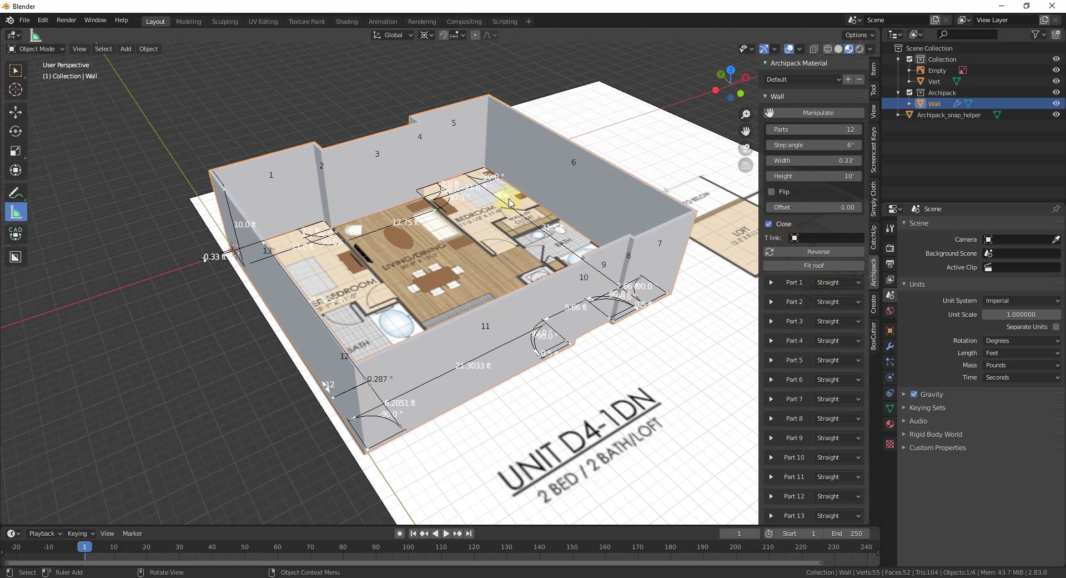
Deselect the outer wall and add a separate Archipack wall for the interior partitions
scroll(511, 211, down, 5)
key(alt+a)
middle_drag(442, 187, 376, 231)
scroll(405, 229, up, 6)
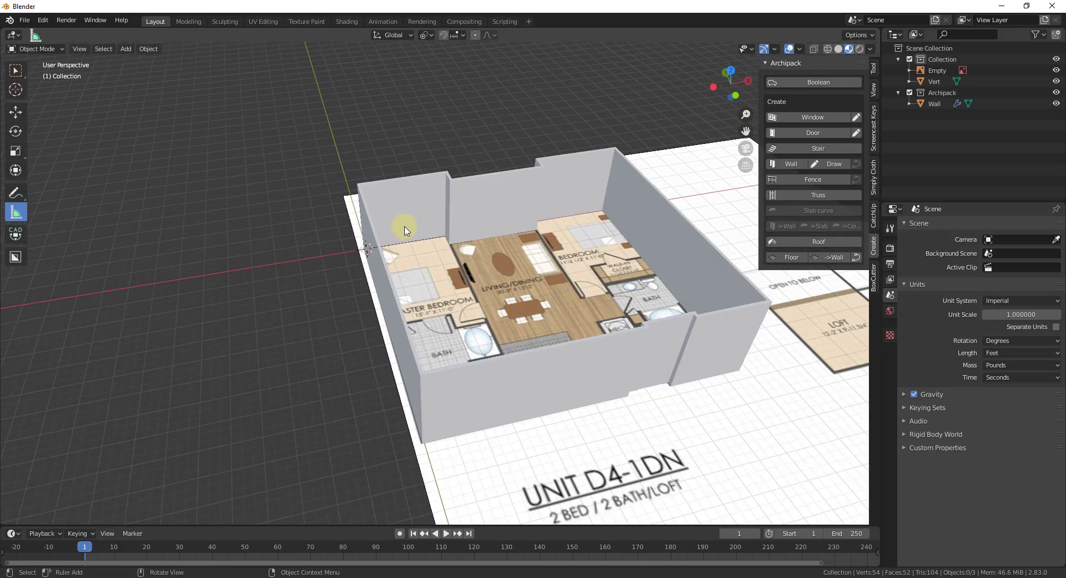
scroll(411, 250, down, 5)
middle_drag(428, 309, 493, 285)
scroll(502, 281, up, 5)
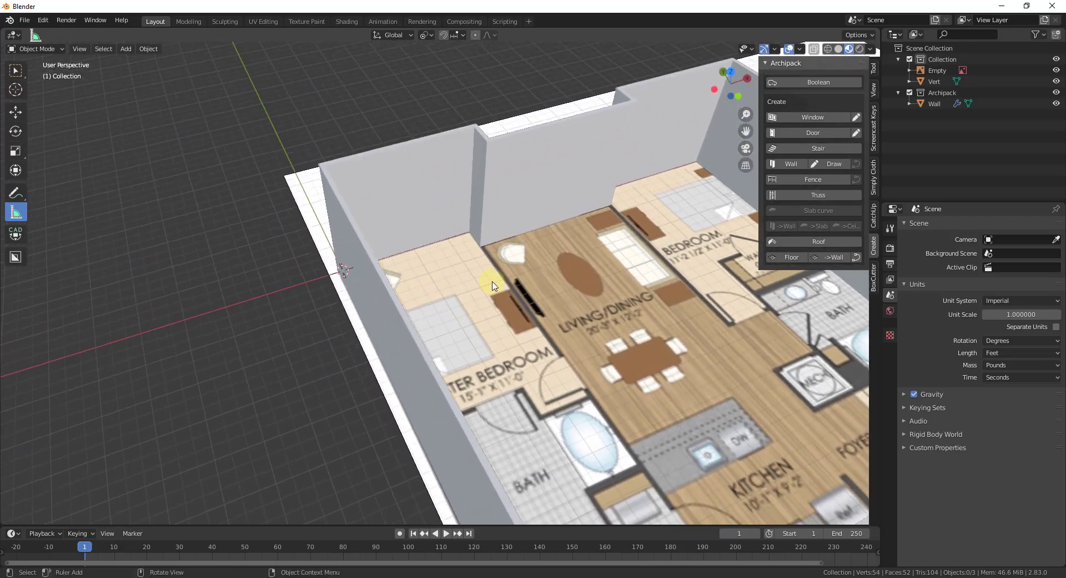
mouse_move(476, 239)
middle_down()
mouse_move(489, 231)
mouse_move(474, 255)
middle_up()
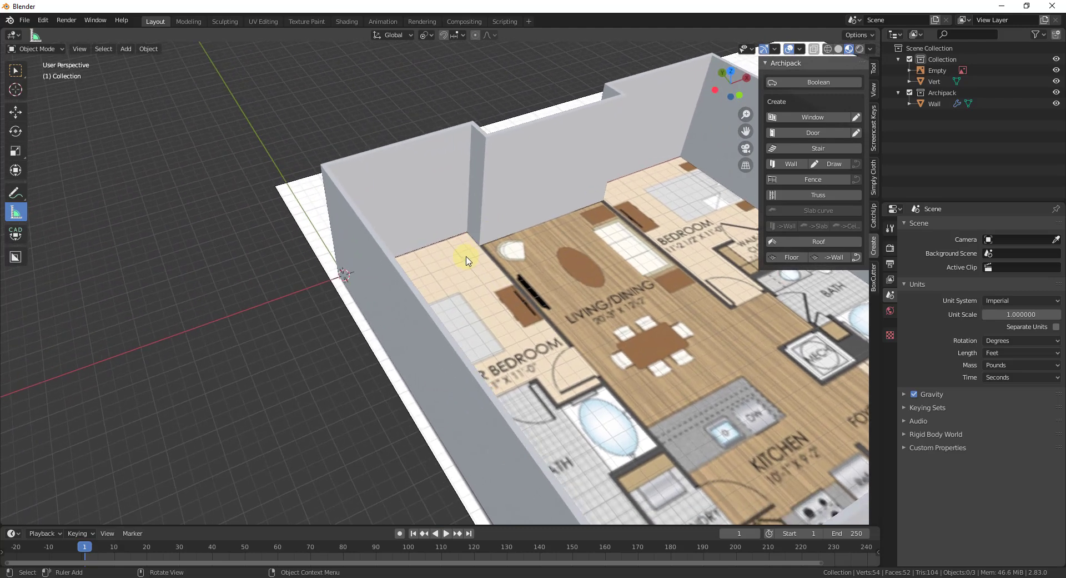
key(shift+a)
mouse_move(465, 257)
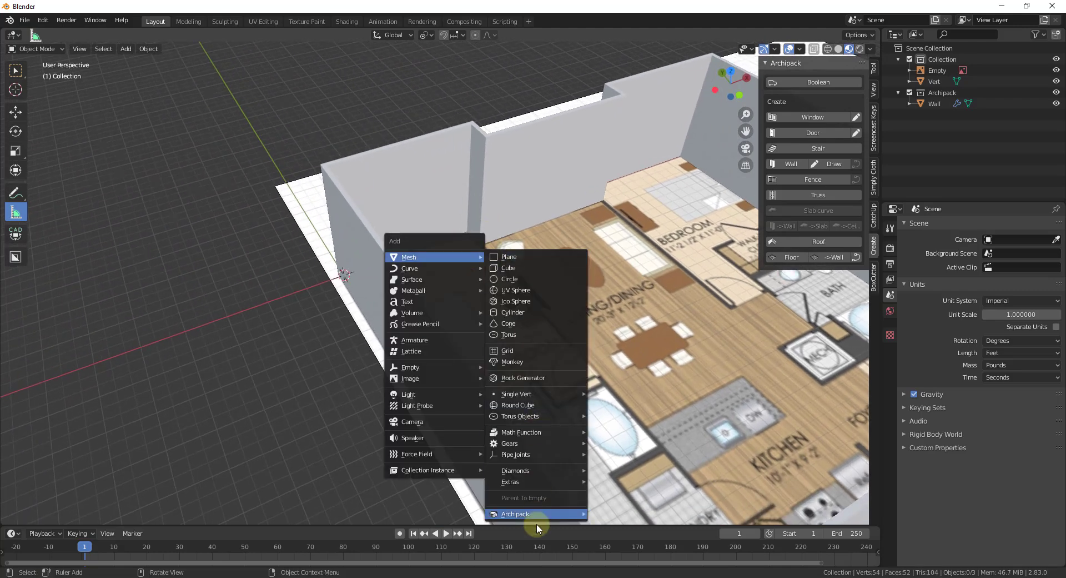
mouse_move(537, 514)
click(643, 436)
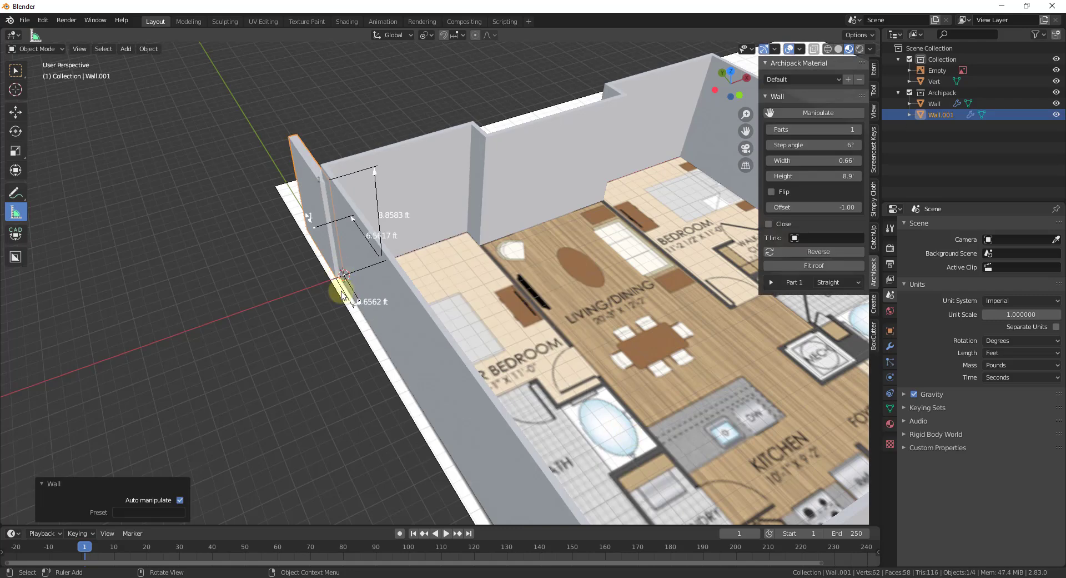
Try to place the new wall at the corner between the master bedroom and living room using its manipulator handle
scroll(352, 295, up, 4)
middle_drag(406, 275, 298, 292)
middle_drag(277, 296, 322, 272)
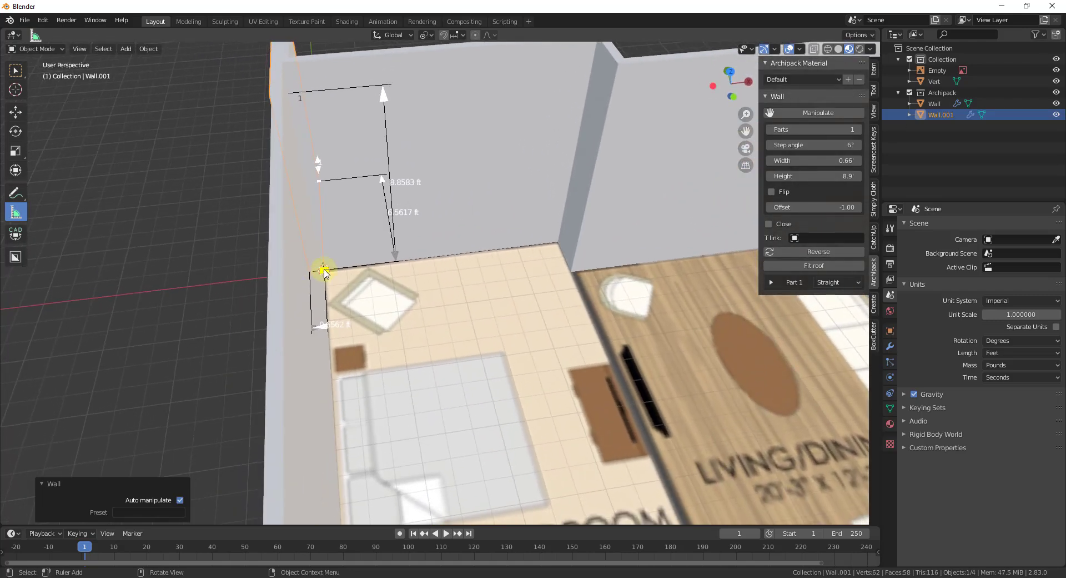
drag(324, 272, 566, 303)
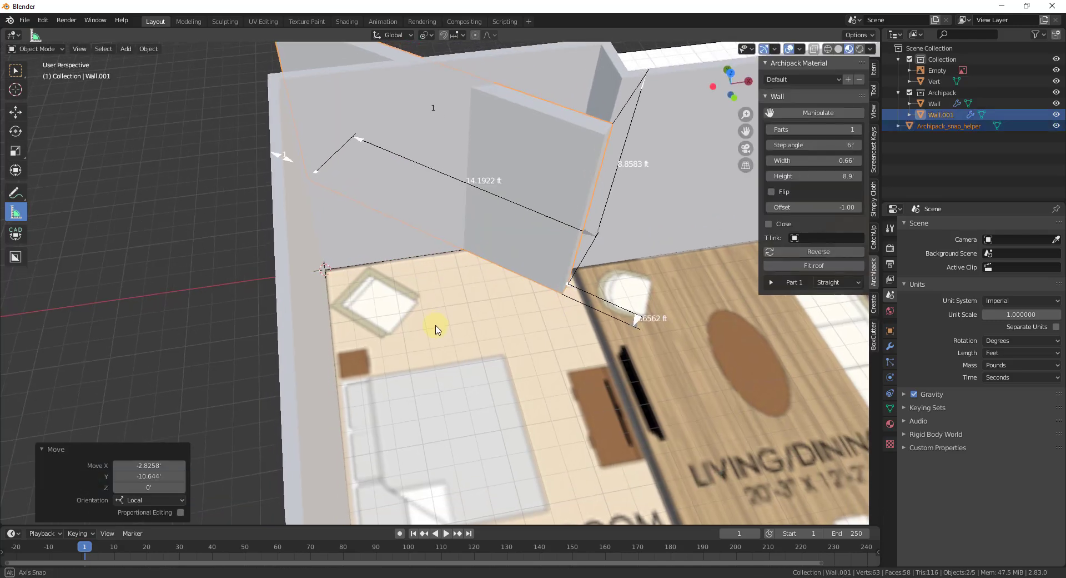
click(580, 267)
click(580, 267)
Turn on snapping and set the snap target to Vertex
middle_drag(421, 204, 481, 38)
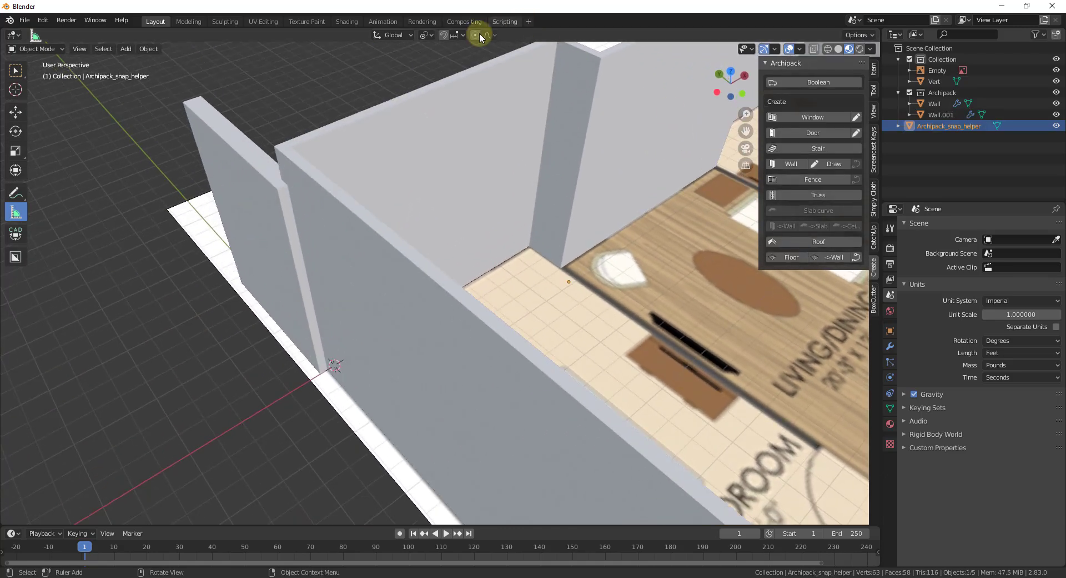
click(444, 35)
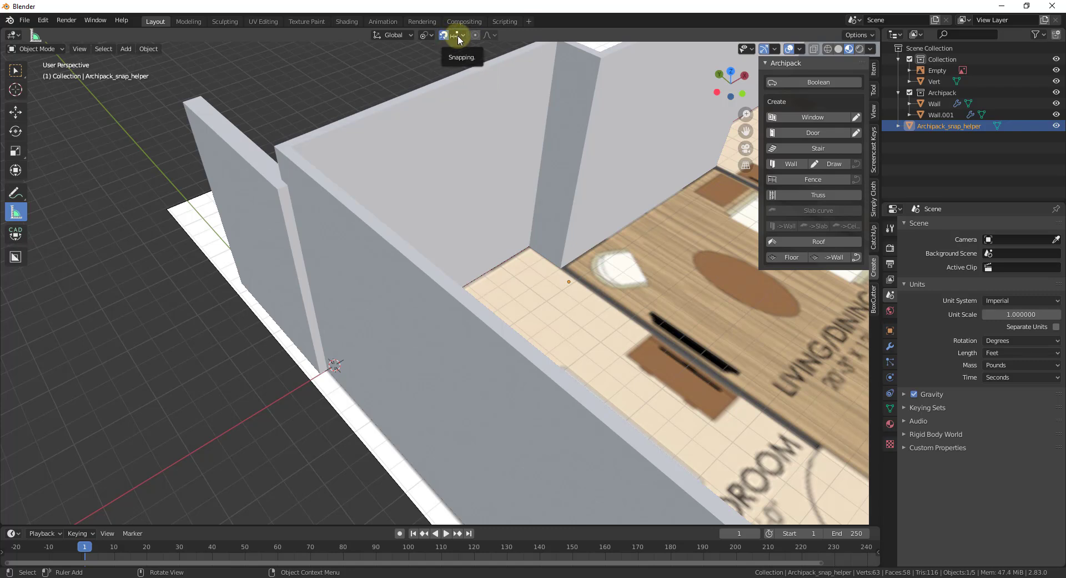
click(457, 35)
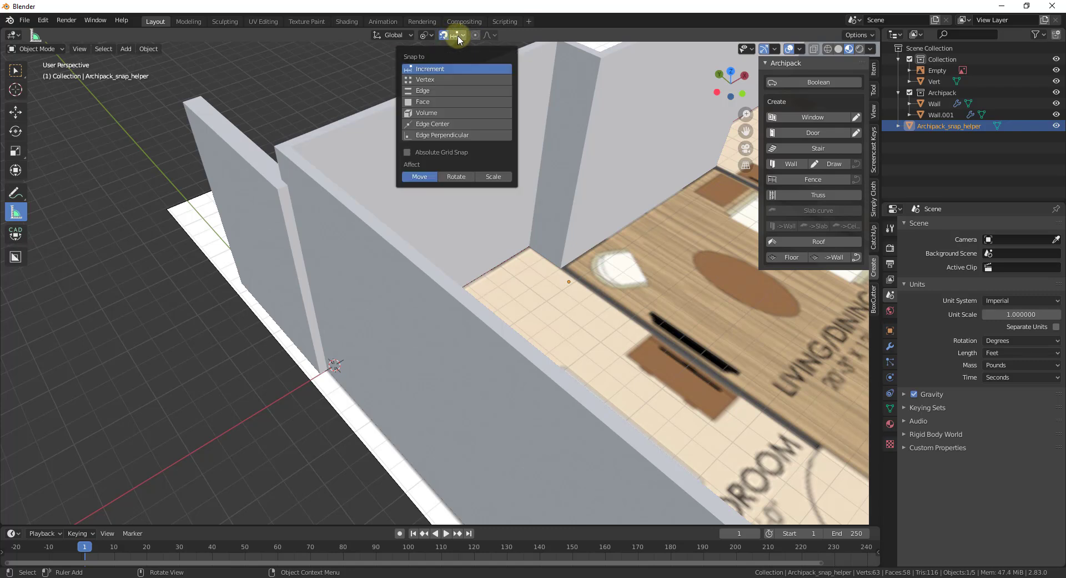
click(430, 81)
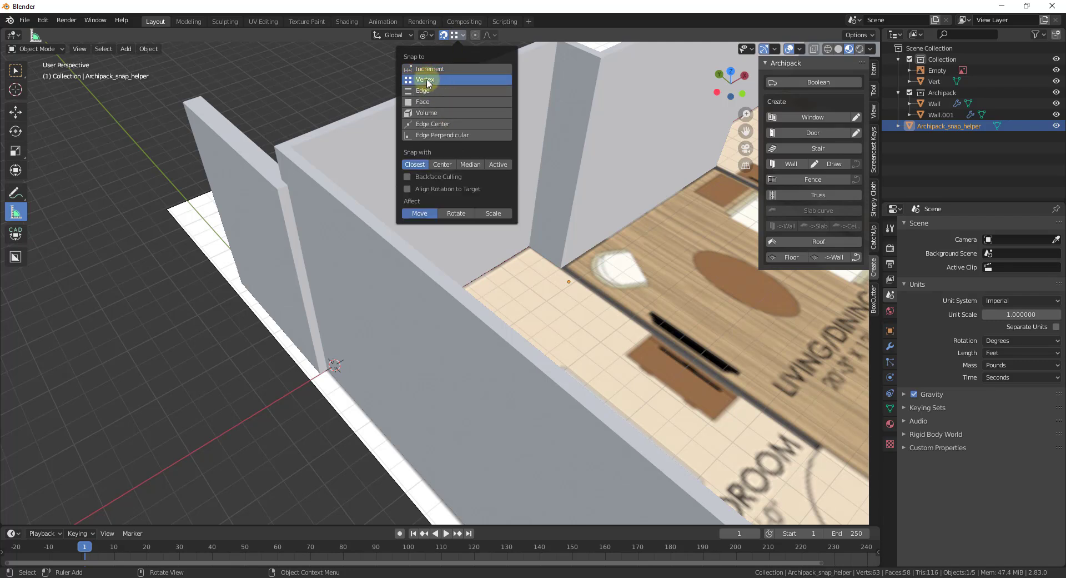
Move the new wall 11' in X and -2' in Y, onto the outer wall's corner between master bedroom and living room
click(329, 102)
middle_drag(328, 103, 326, 358)
click(280, 193)
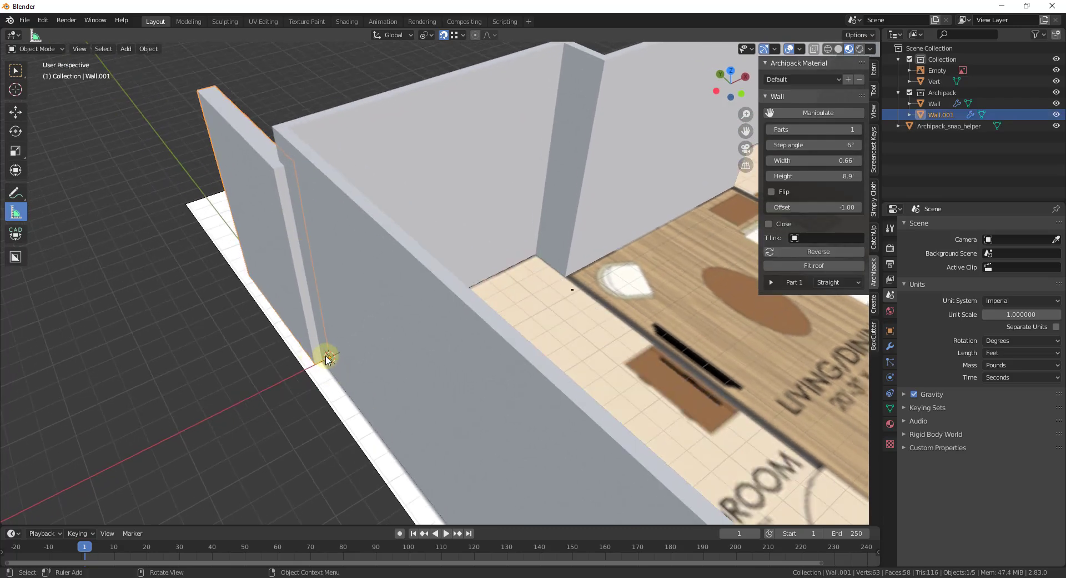
key(g)
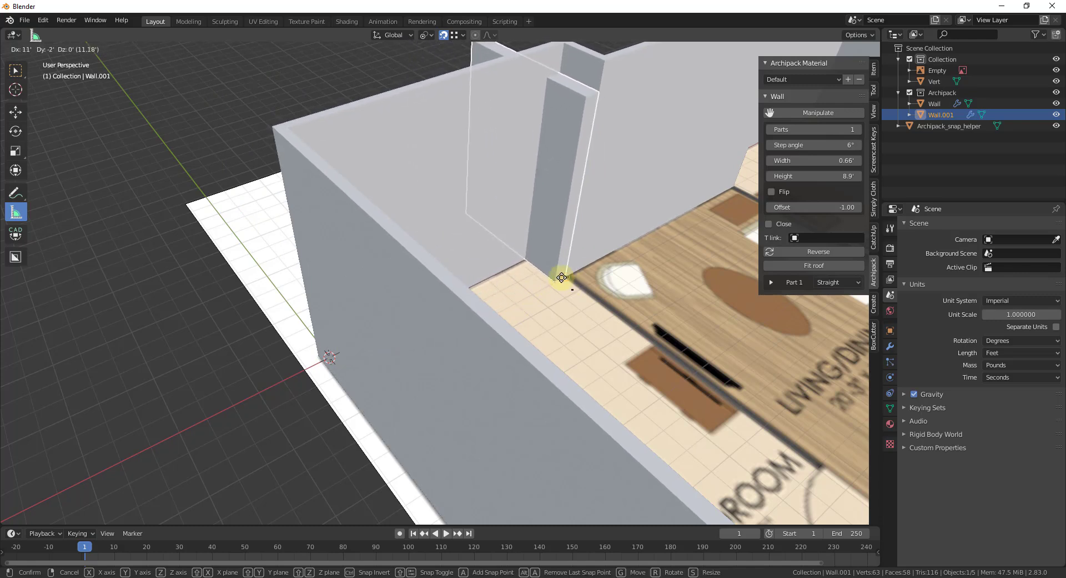
click(562, 276)
Set the partition wall's Part 1 start angle to -90° so it runs between the master bedroom and living room
middle_drag(552, 286, 525, 311)
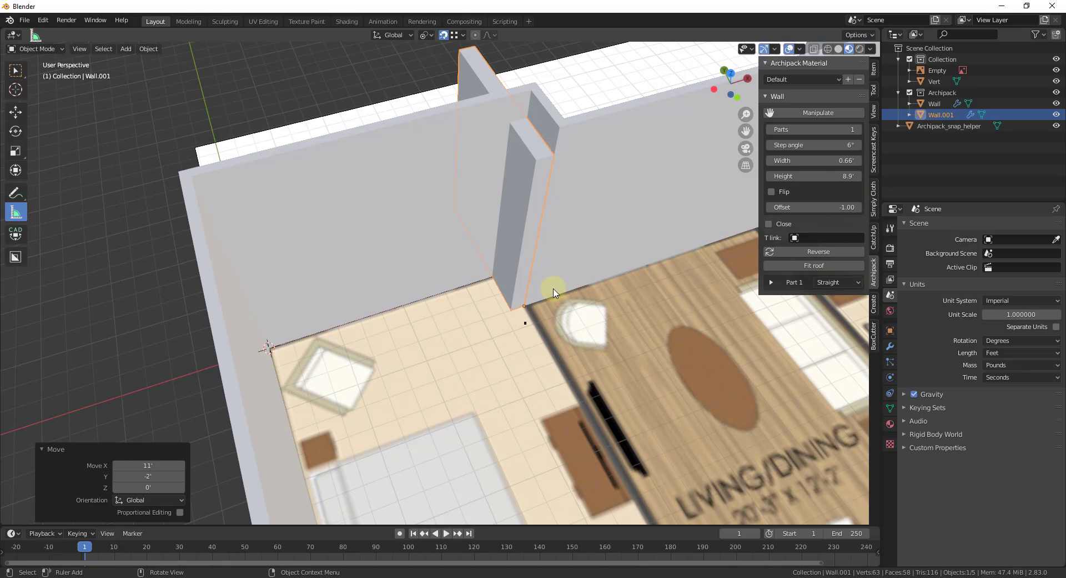
middle_drag(483, 67, 536, 275)
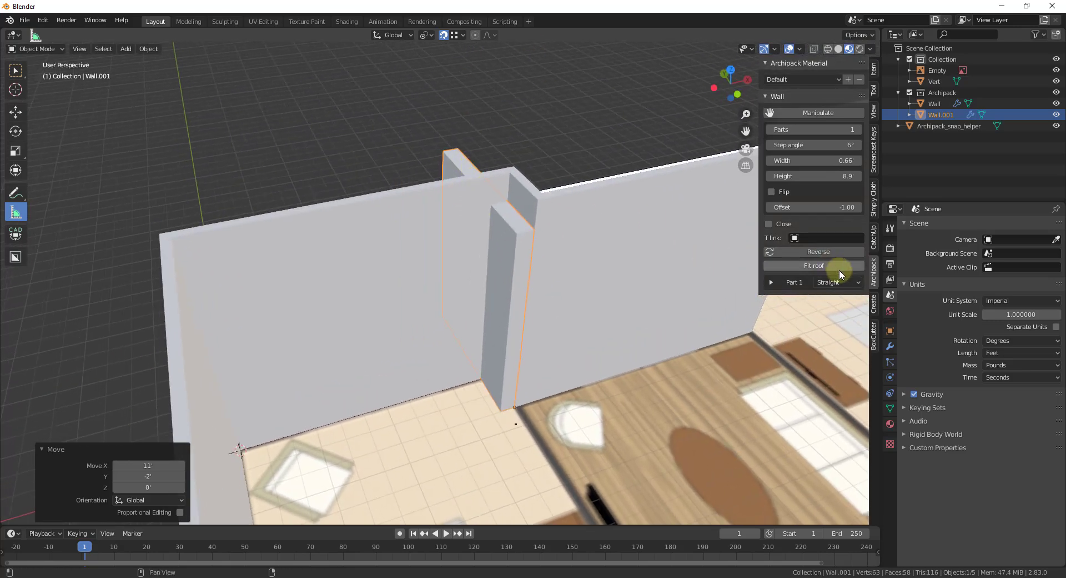
click(451, 169)
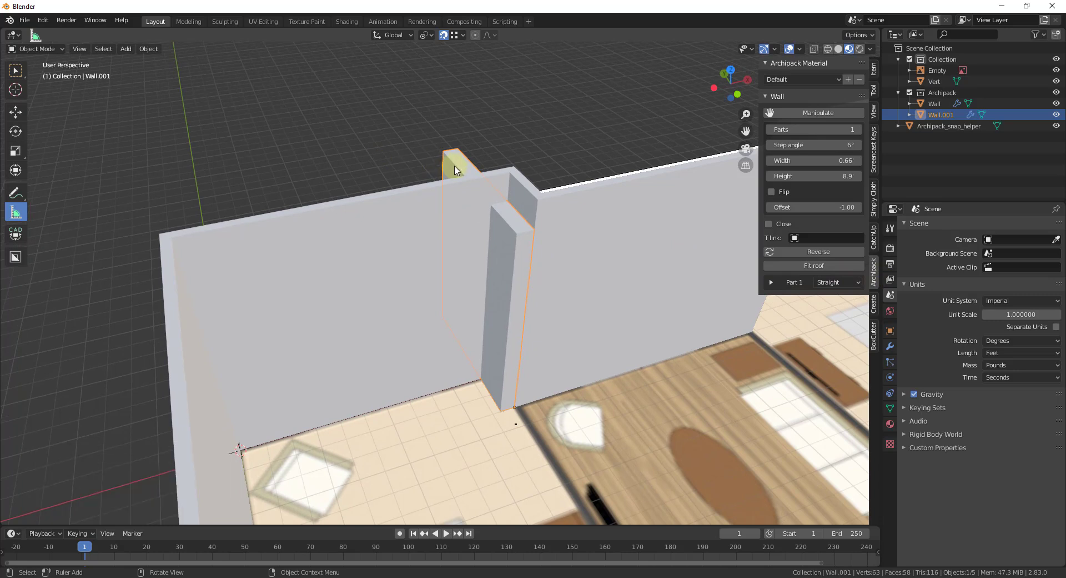
click(777, 282)
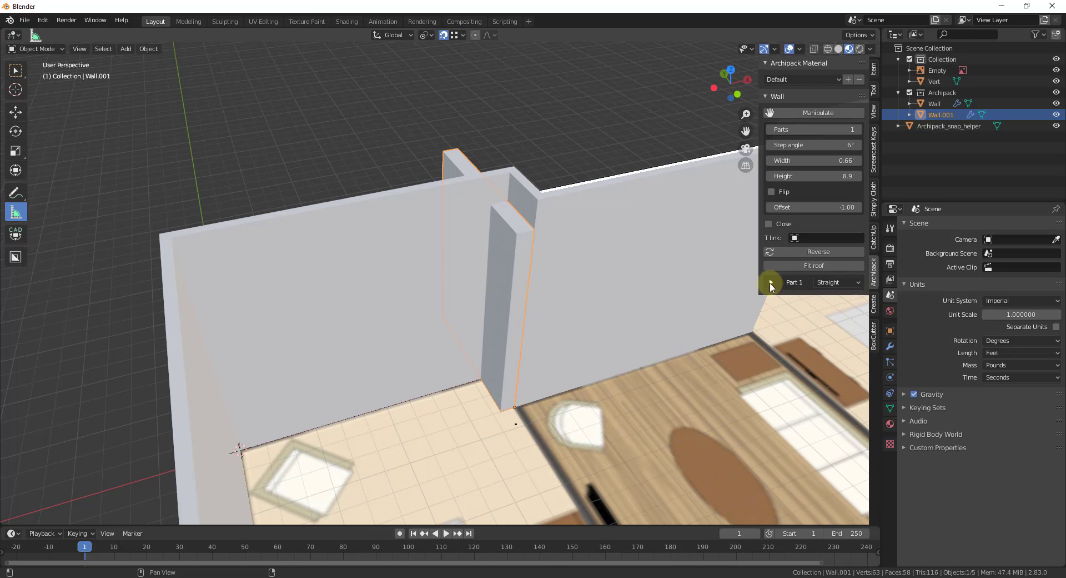
click(772, 283)
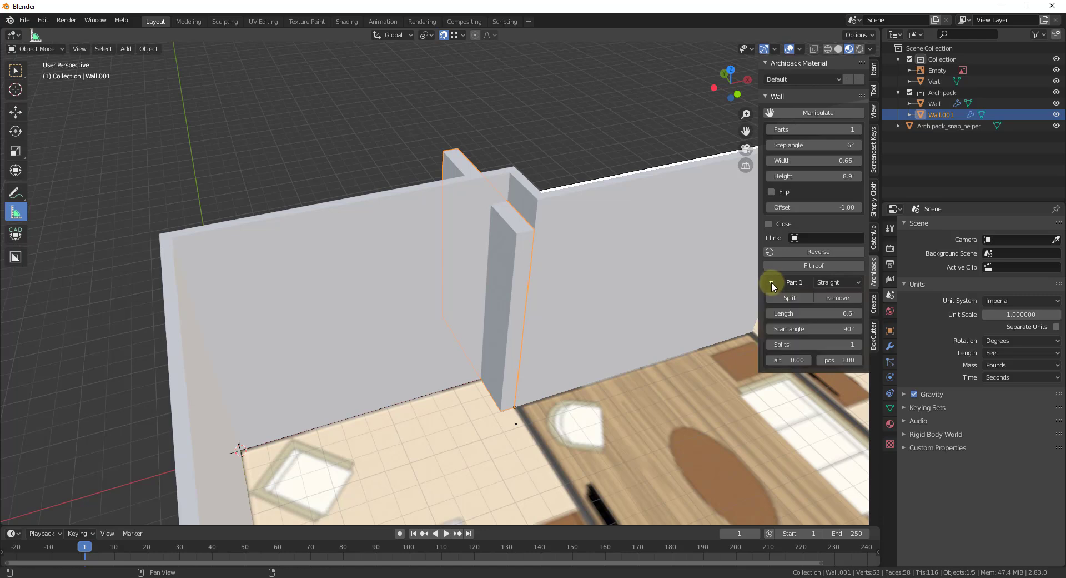
click(833, 329)
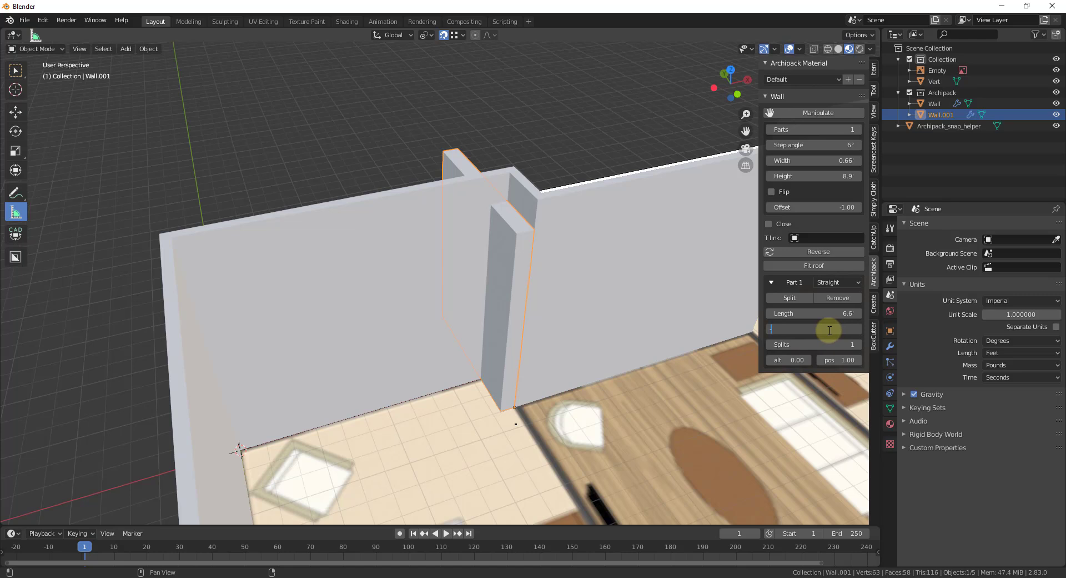
key(Return)
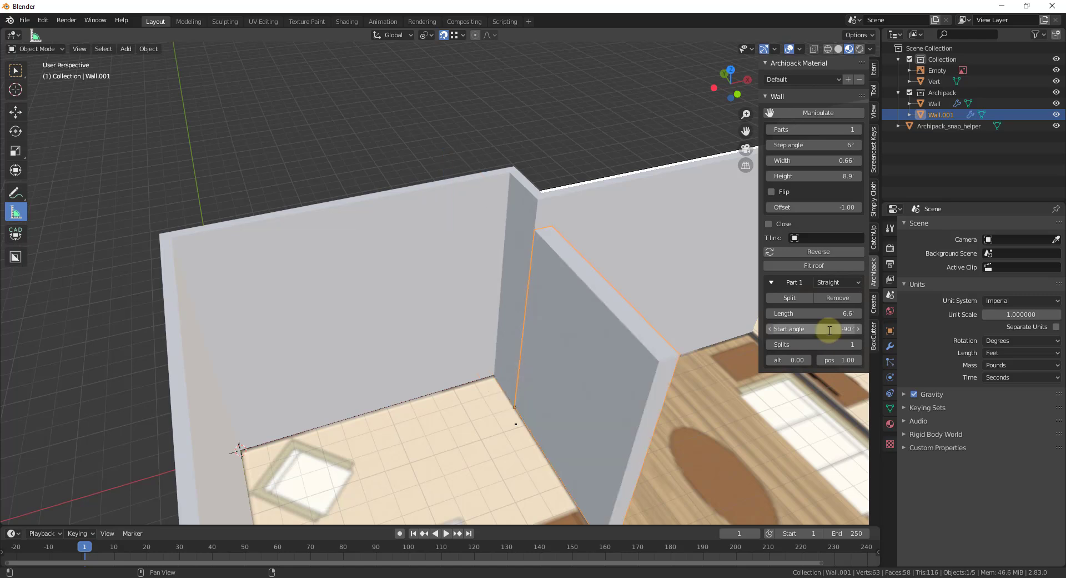
Activate the manipulation handles of the partition wall between the master bedroom and living room
middle_drag(579, 322, 438, 348)
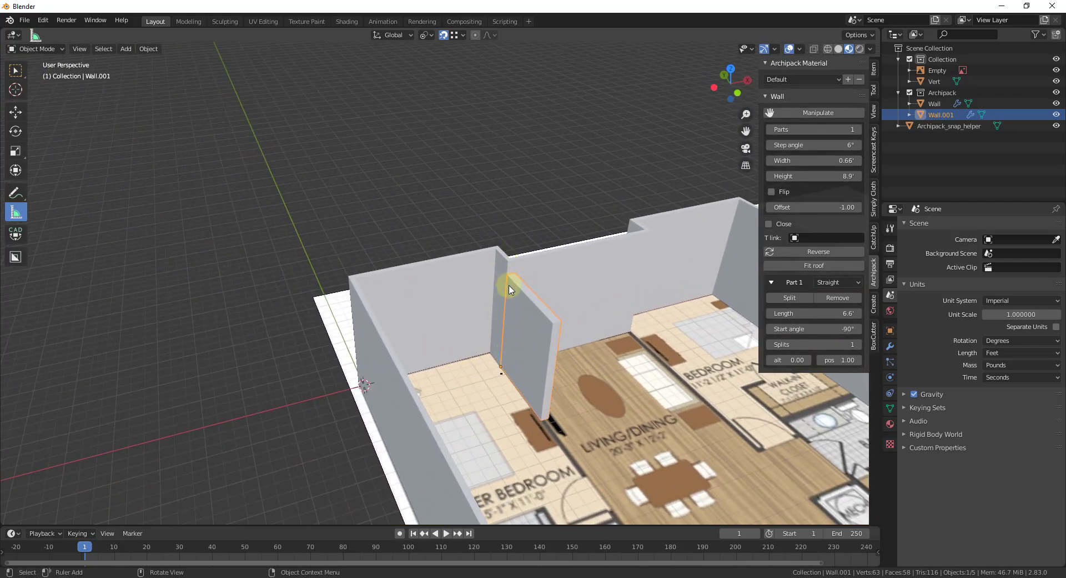
click(496, 298)
click(516, 349)
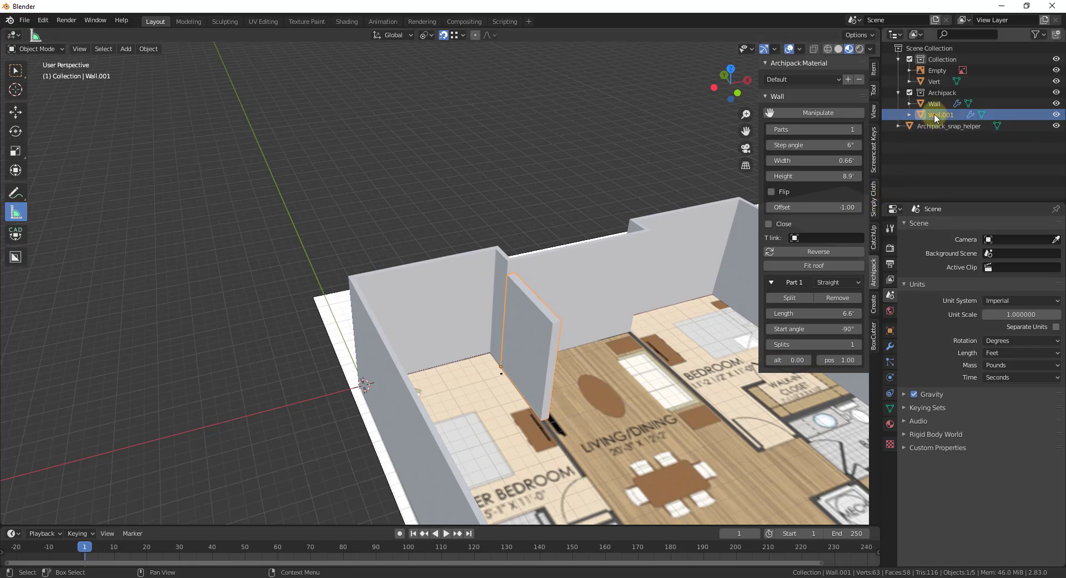
click(823, 114)
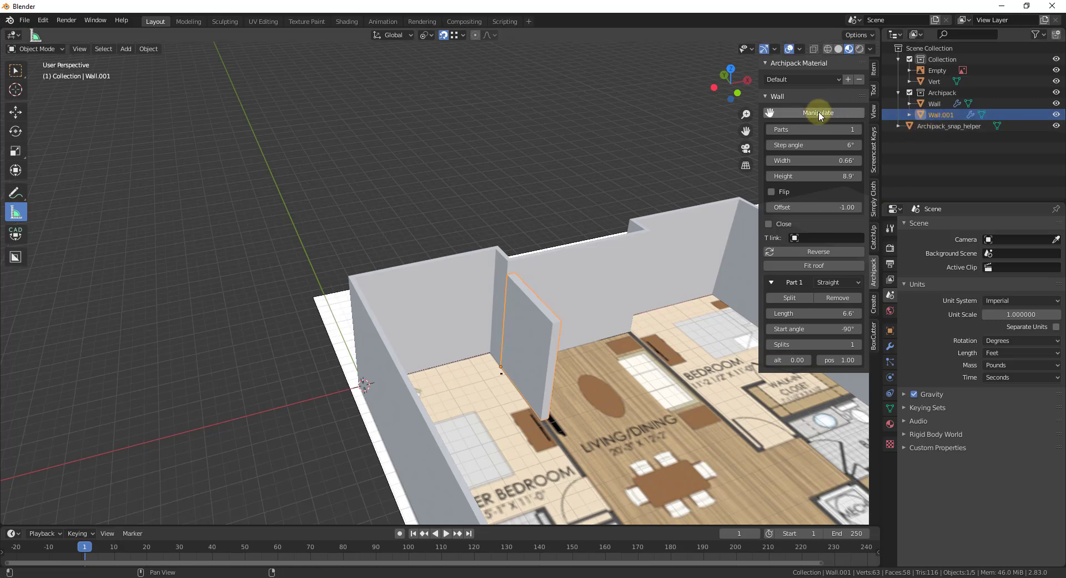
click(529, 319)
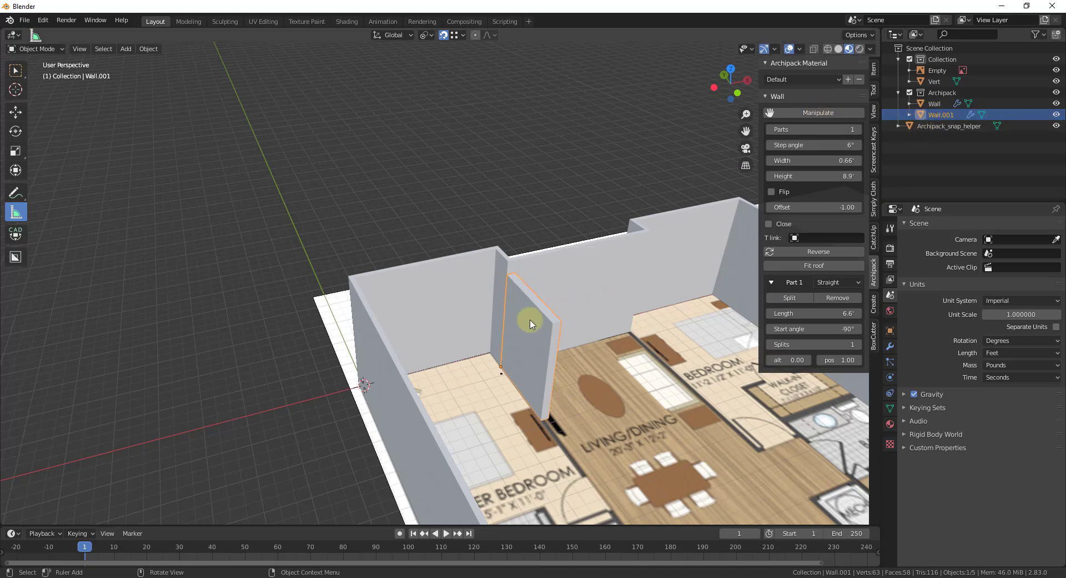
click(795, 124)
click(802, 113)
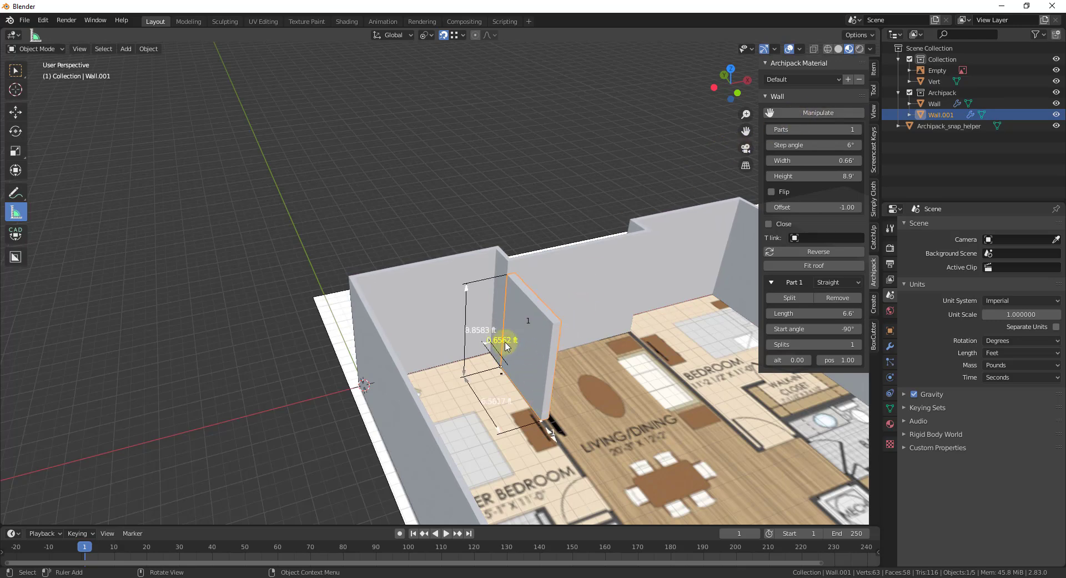
Set the partition wall's width to 0.3 ft using its on-screen dimension
middle_drag(542, 424, 612, 336)
scroll(611, 336, down, 3)
scroll(562, 361, up, 2)
scroll(512, 336, up, 3)
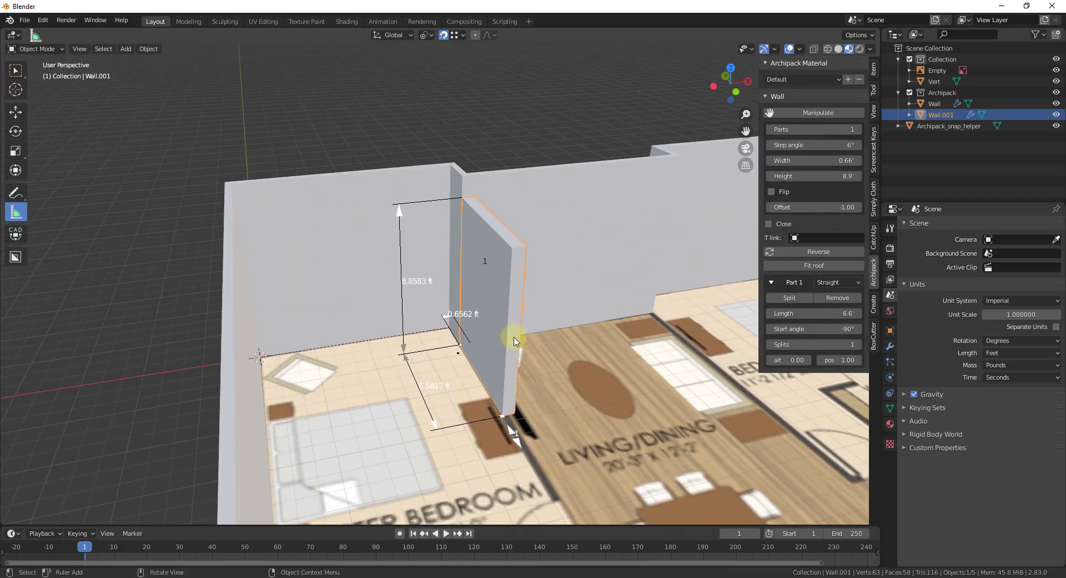
click(457, 315)
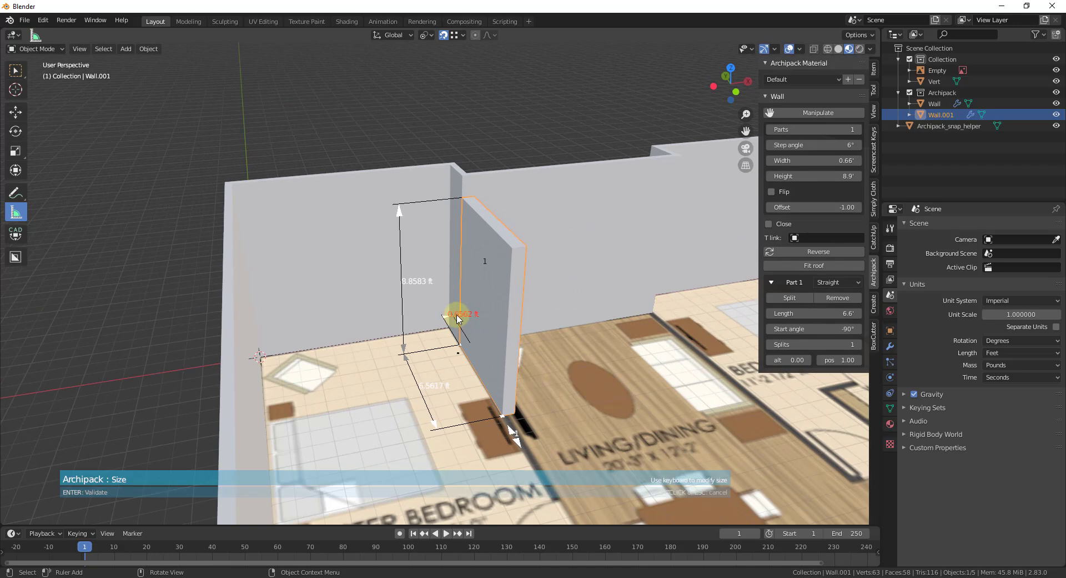
text(0.3)
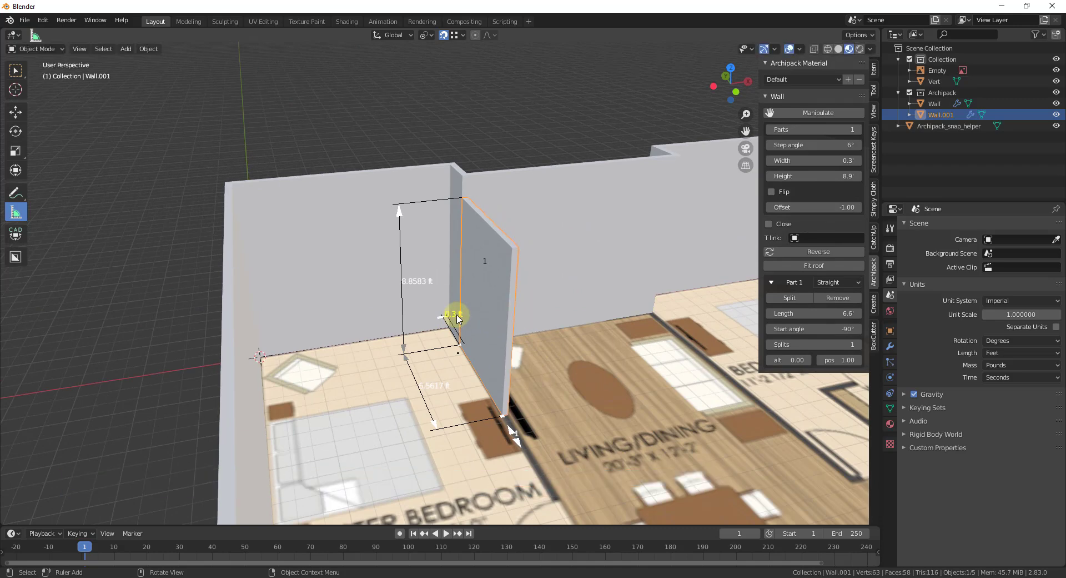
key(Return)
Set the partition wall's height to 10 ft using its on-screen dimension
middle_drag(514, 339, 706, 1)
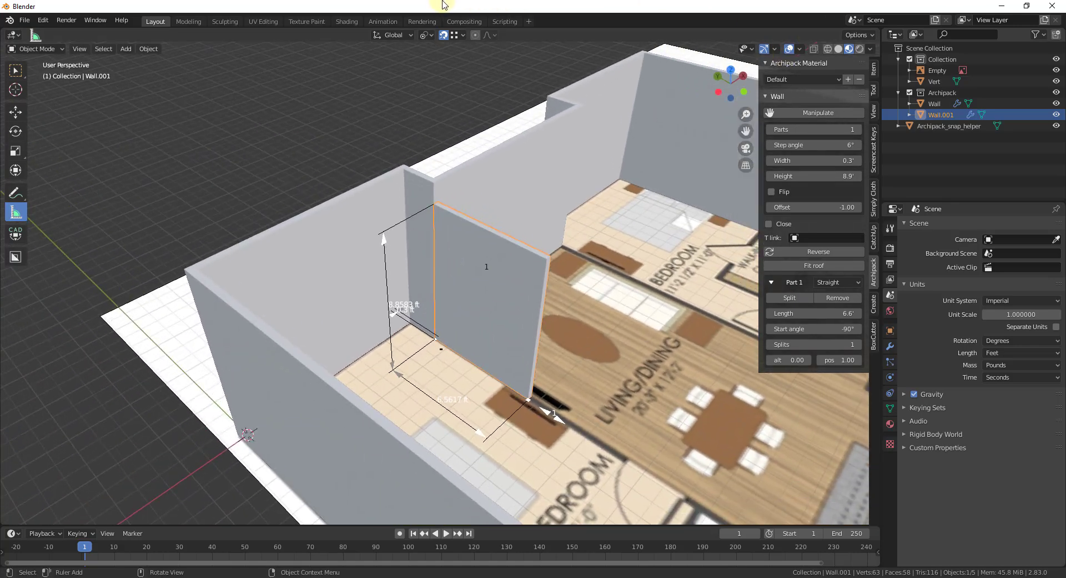
scroll(457, 231, down, 3)
scroll(566, 371, up, 5)
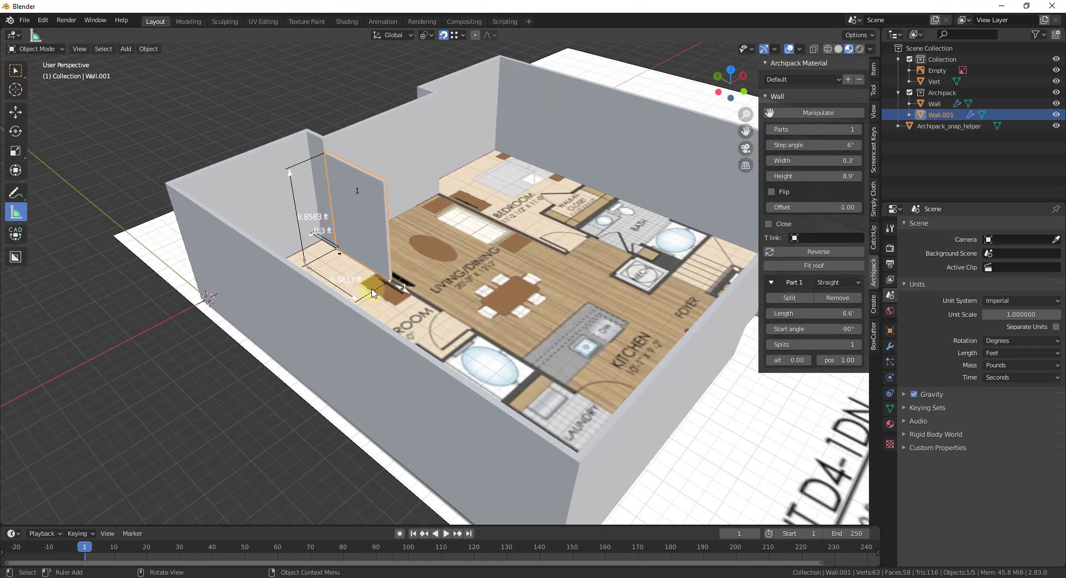
click(302, 224)
text(10)
key(Return)
Extend the partition wall's Part 1 to the end of the master bedroom and set its length to 15.5 ft
scroll(522, 316, up, 3)
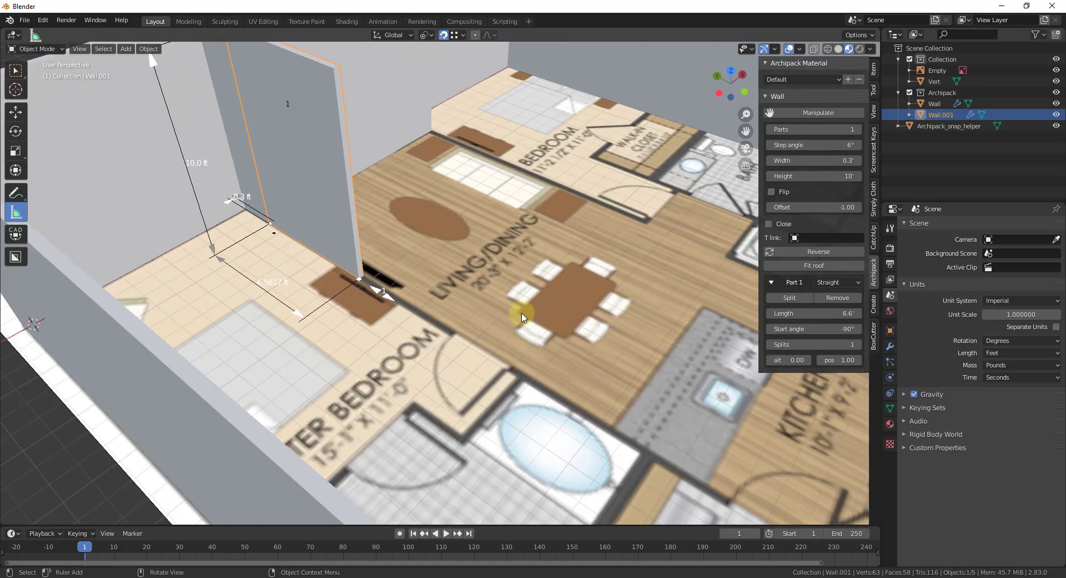
scroll(522, 315, down, 1)
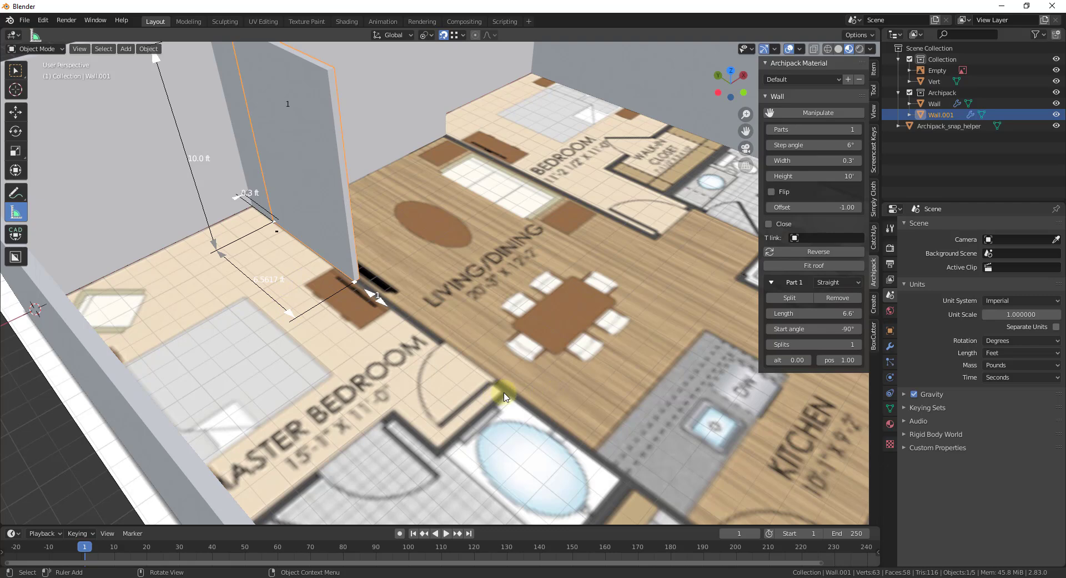
drag(289, 315, 443, 395)
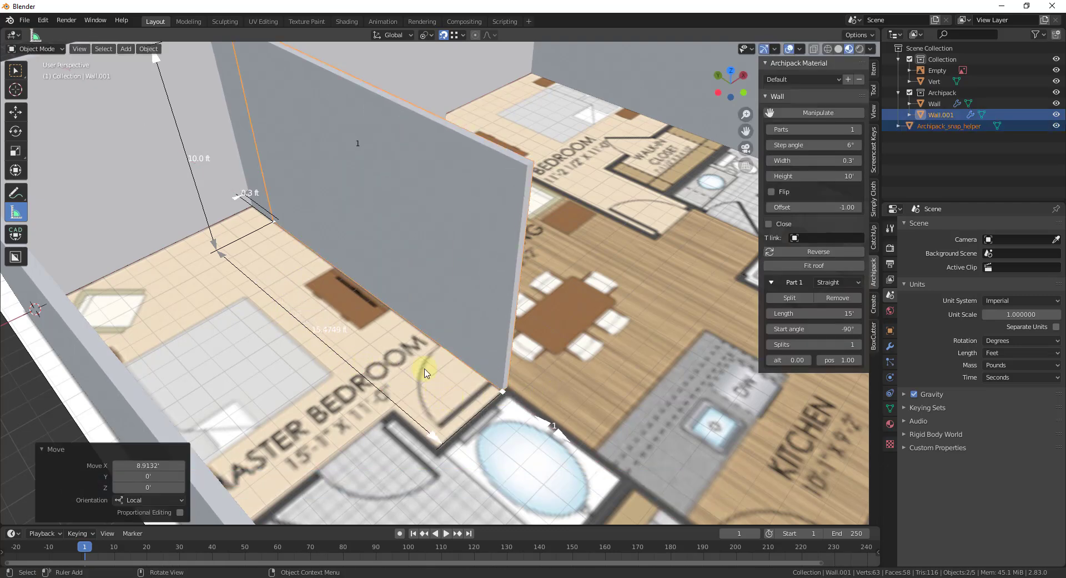
drag(336, 331, 333, 335)
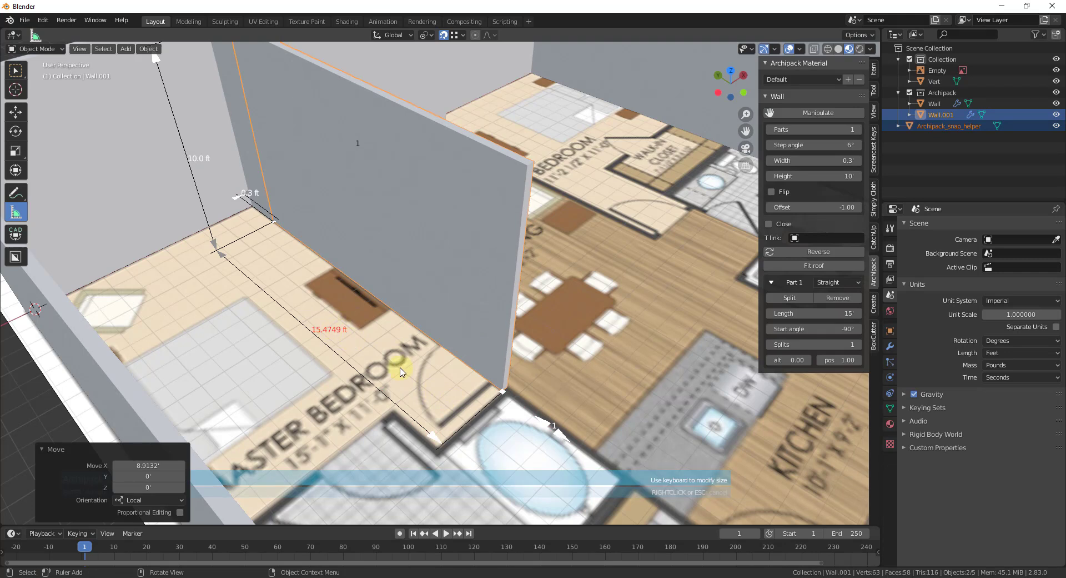
drag(399, 371, 400, 371)
scroll(522, 403, up, 3)
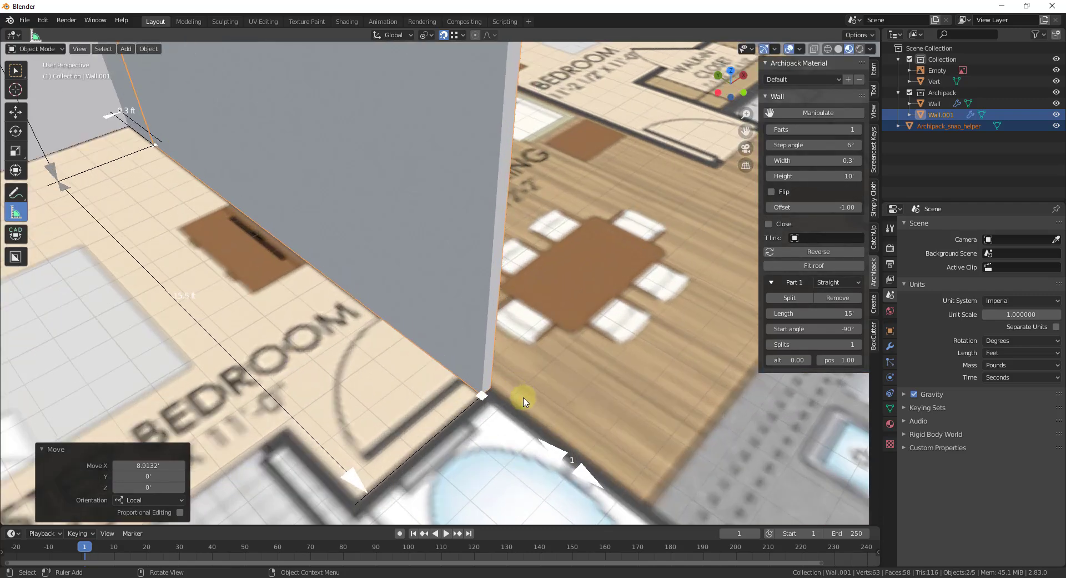
Add a second part to the partition wall and set its angle to 0° so it continues straight
scroll(523, 403, down, 1)
click(577, 452)
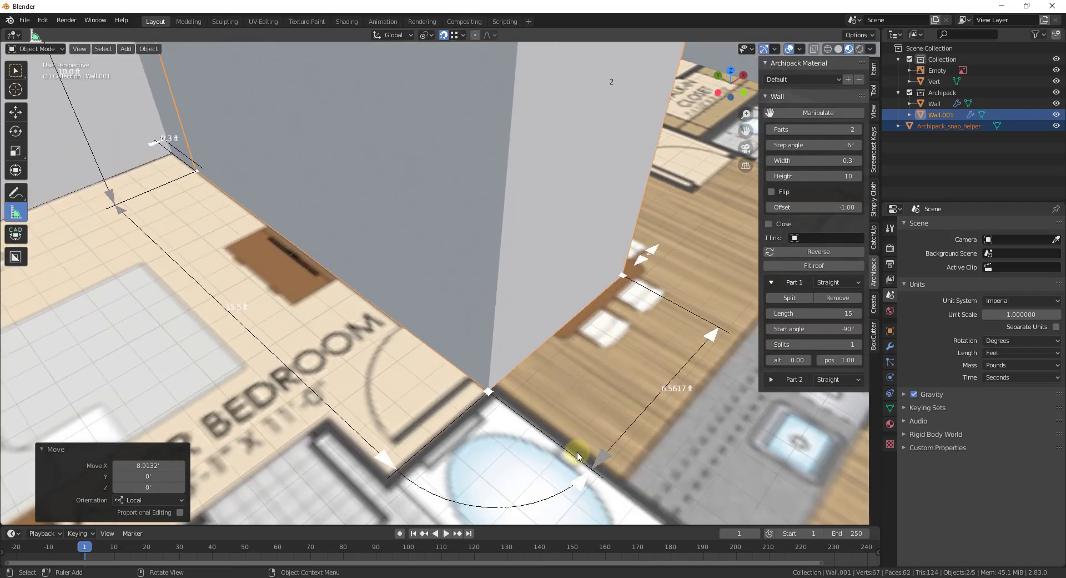
click(578, 483)
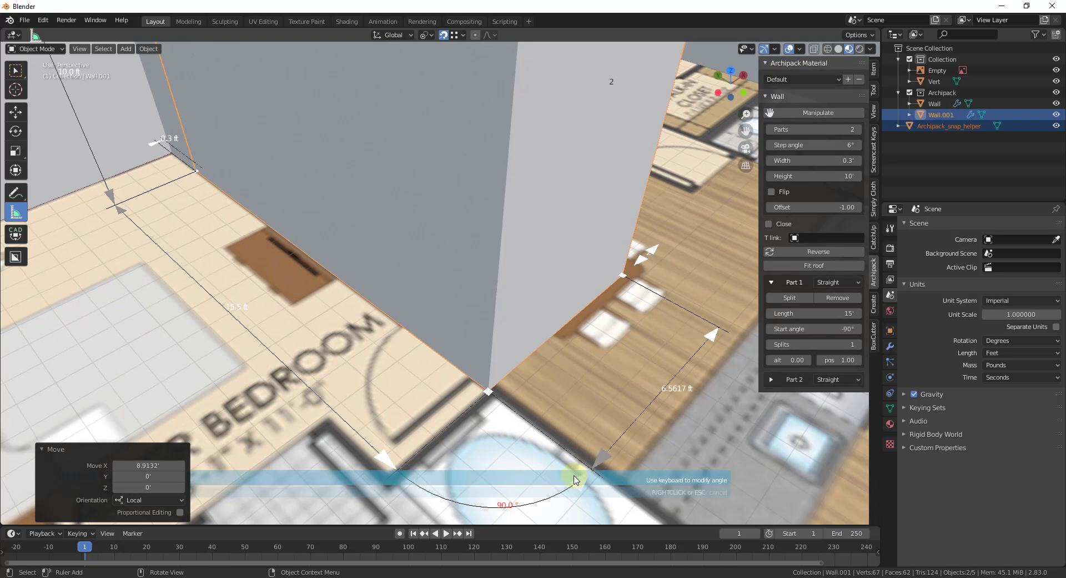
text(0)
key(Return)
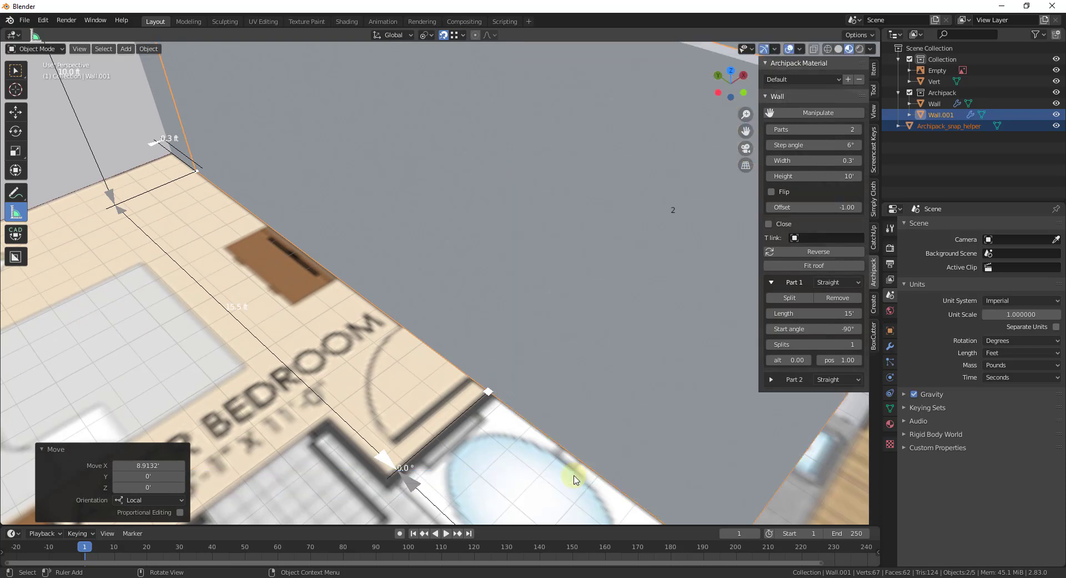
Shorten the partition wall's second part to about 5.3 ft, ending at the wall between bath and laundry
scroll(335, 253, down, 3)
scroll(459, 369, down, 2)
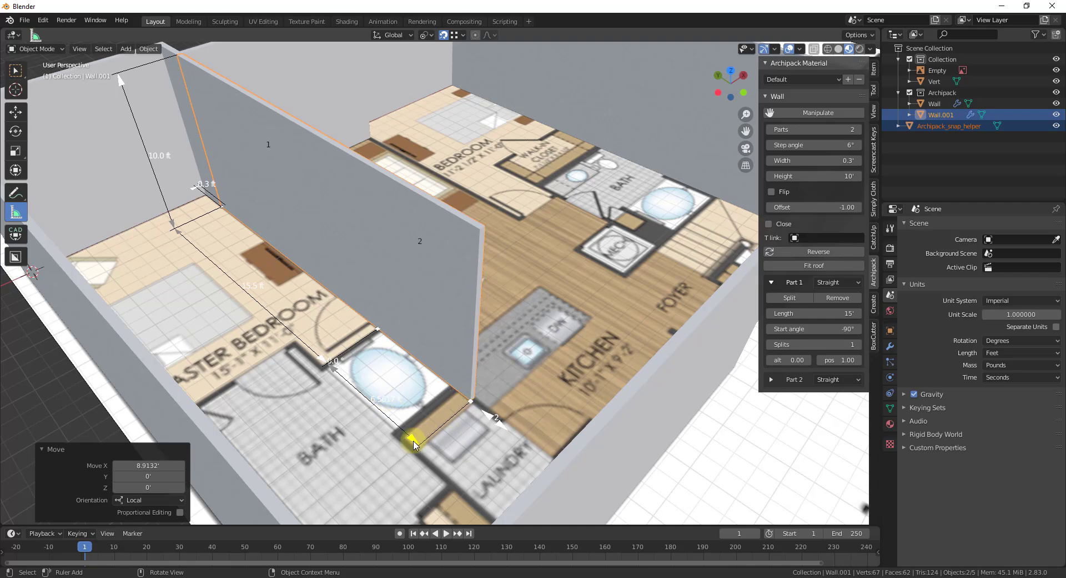
drag(418, 438, 399, 418)
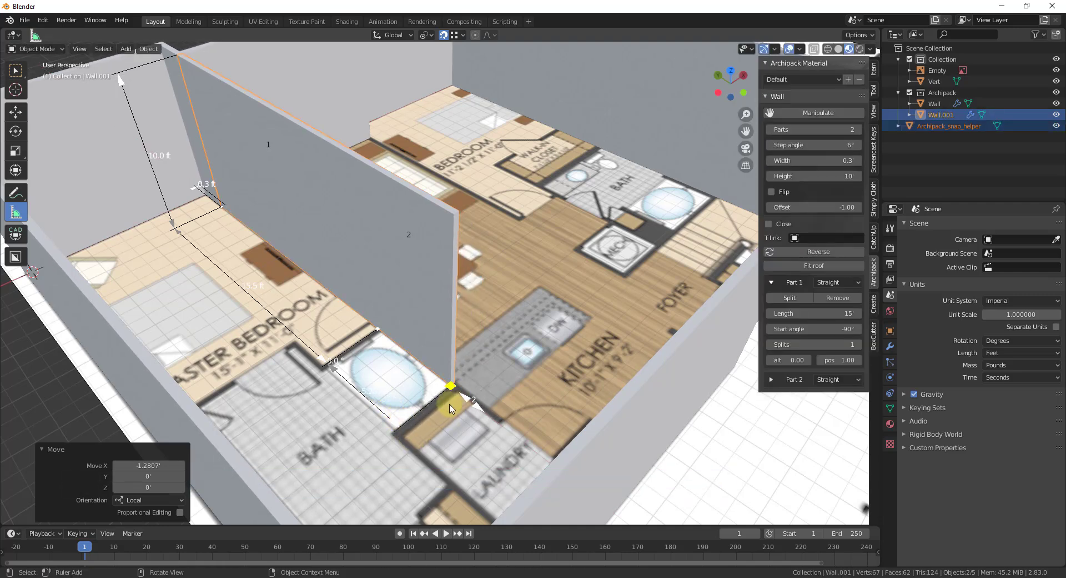
scroll(402, 406, up, 2)
middle_drag(402, 406, 358, 391)
drag(369, 399, 376, 411)
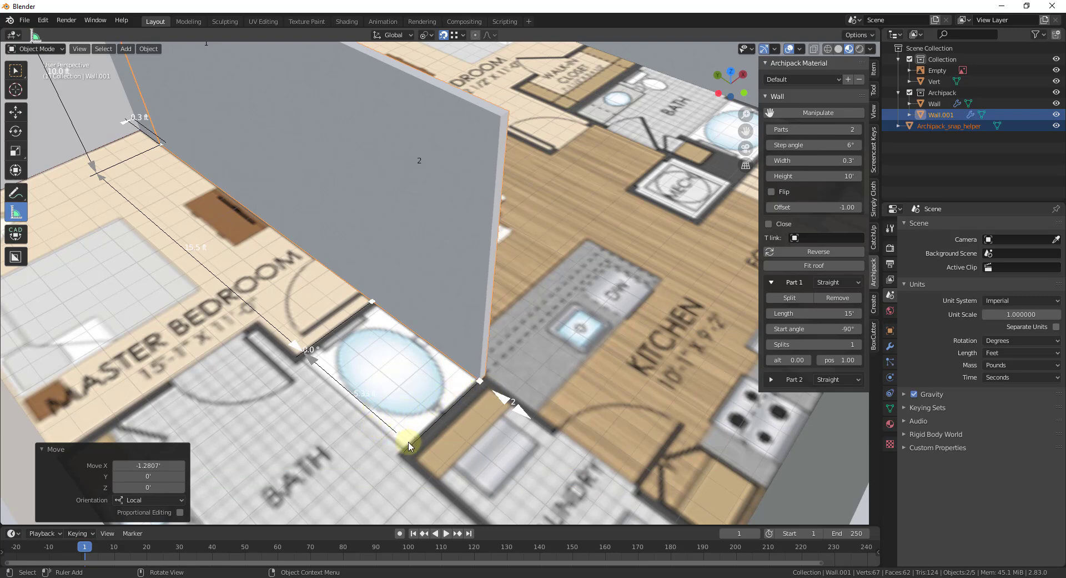
Add a third part at 0° to the partition wall and extend it to about 8.7 ft past the laundry
middle_drag(507, 310, 518, 371)
click(522, 363)
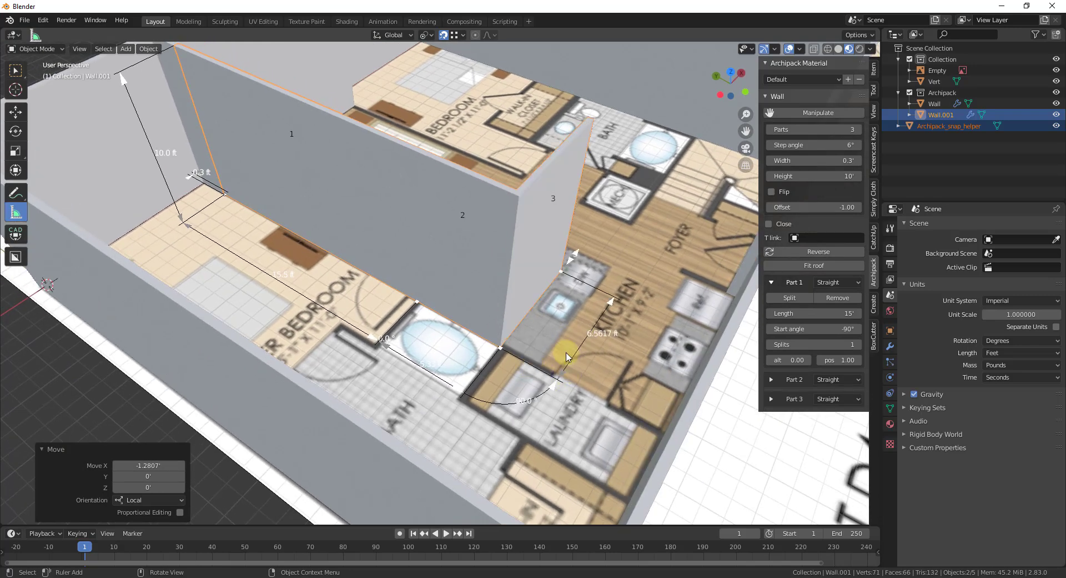
click(527, 402)
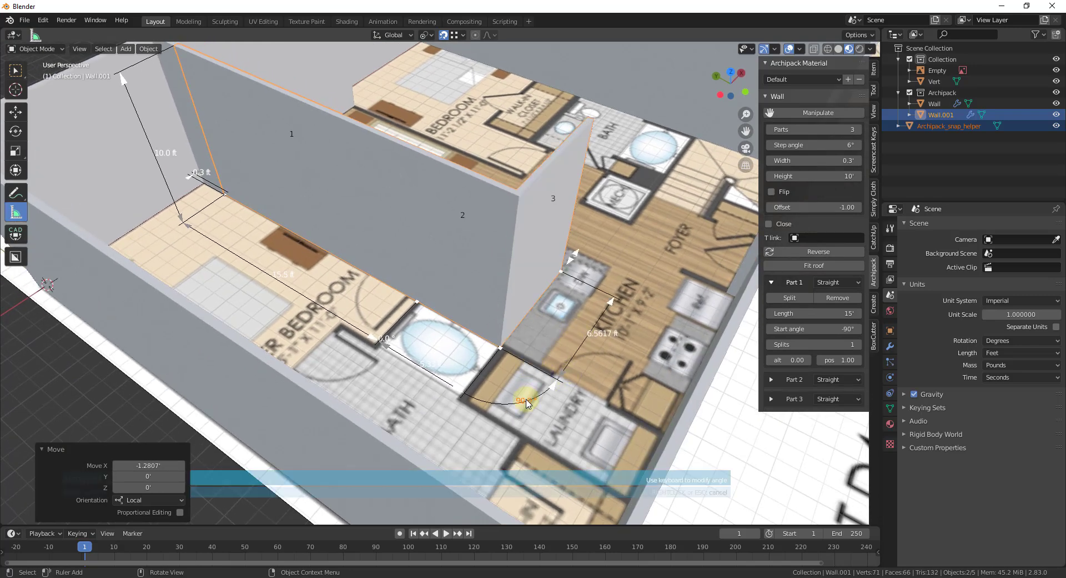
text(0)
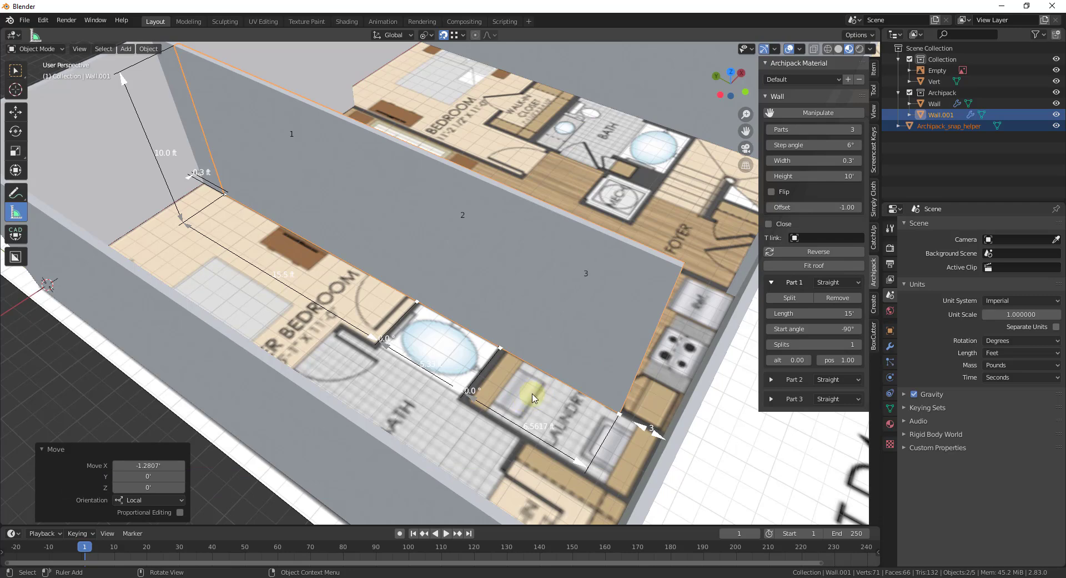
drag(578, 465, 629, 467)
Add a new Archipack wall for the partition between the master bedroom and bath
middle_drag(606, 433, 433, 311)
scroll(433, 311, up, 5)
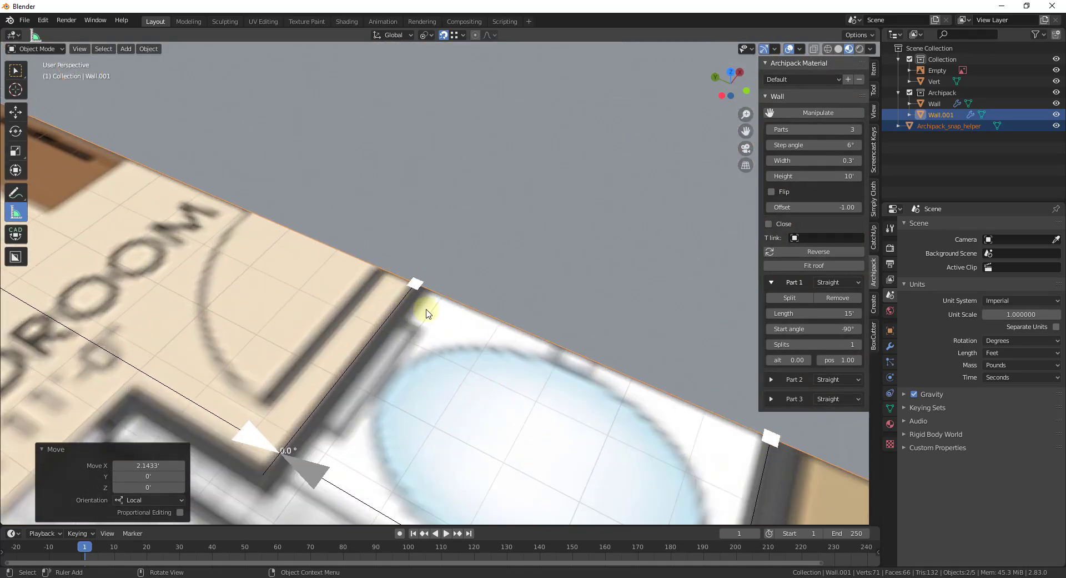
scroll(769, 437, down, 3)
scroll(605, 410, down, 4)
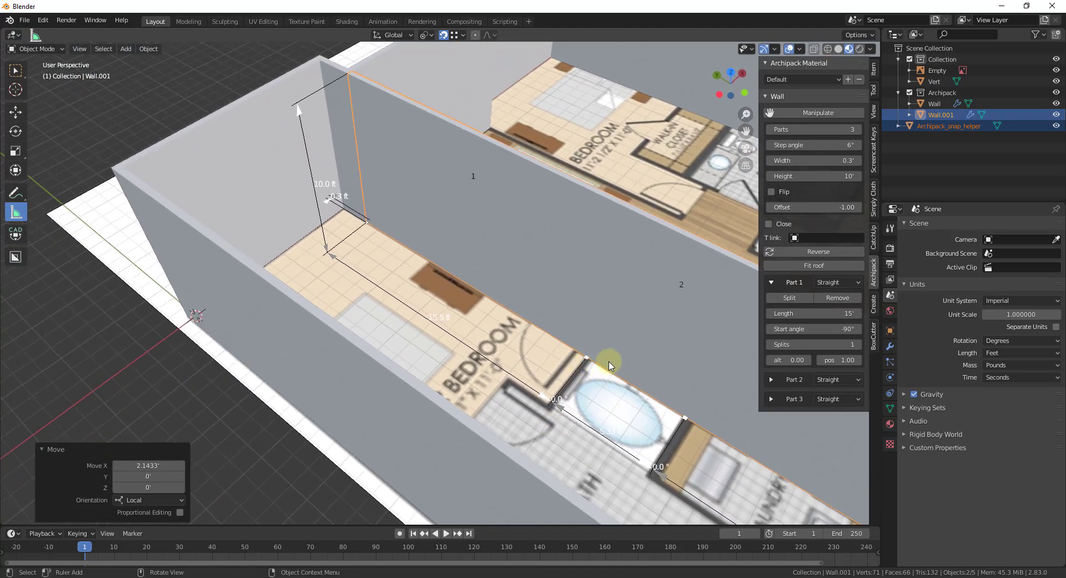
scroll(614, 366, down, 3)
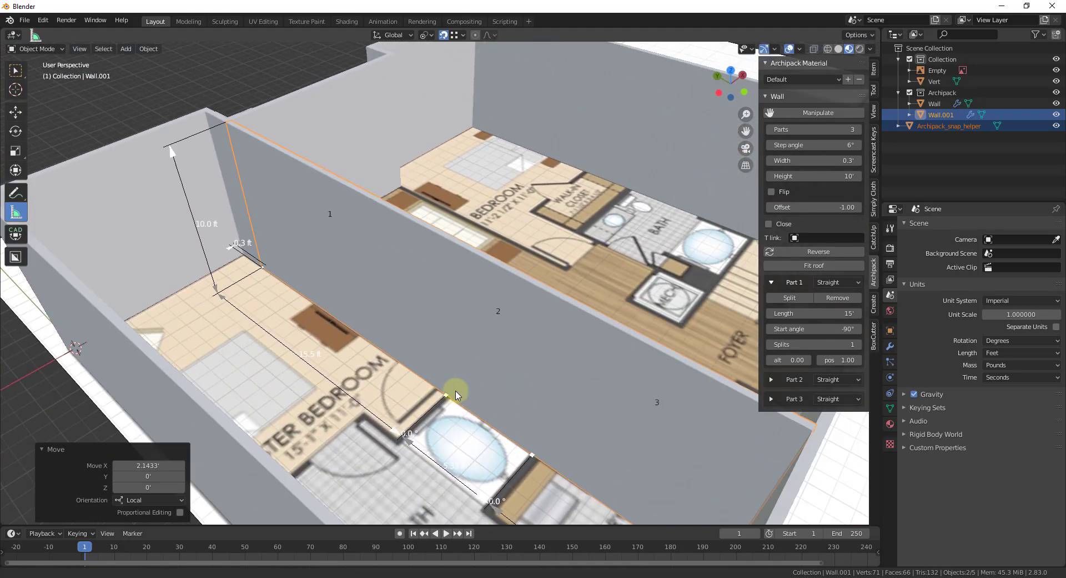
scroll(474, 376, down, 2)
key(shift+a)
mouse_move(461, 351)
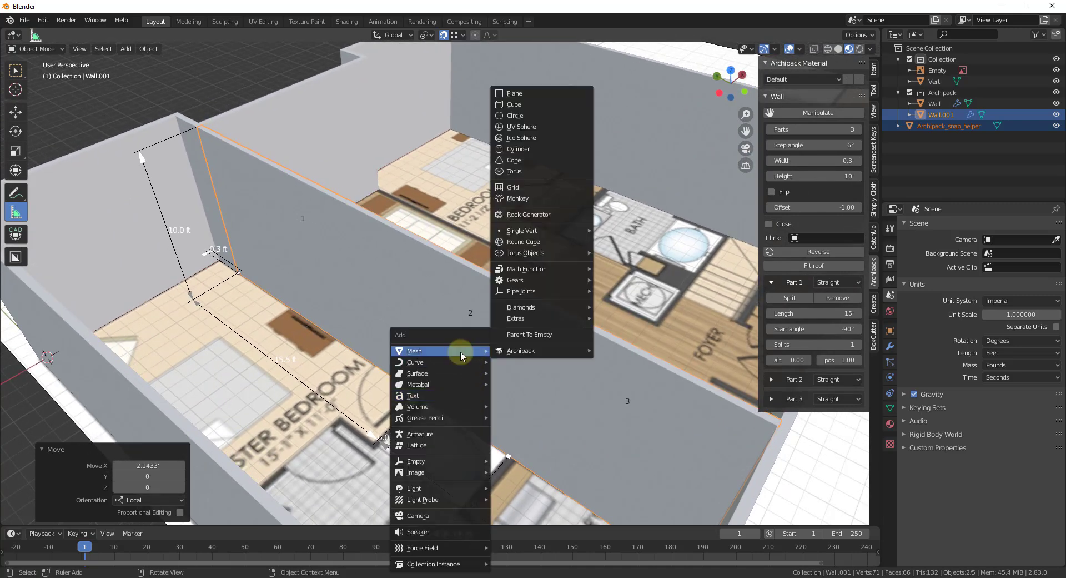
mouse_move(535, 351)
click(620, 351)
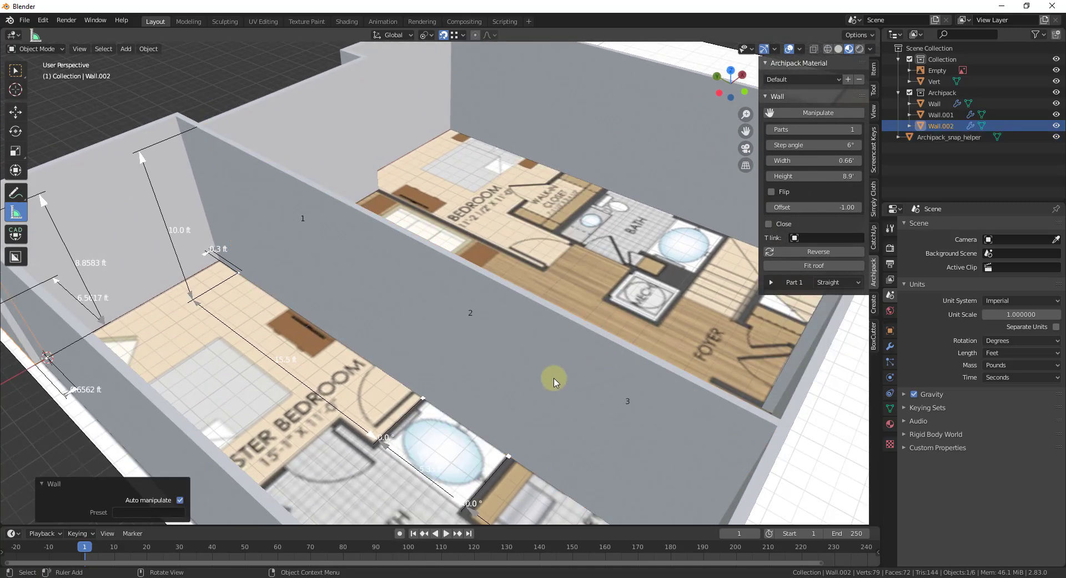
Move the new wall 11' in X and -17.5' in Y, to the end of the partition's first part
scroll(572, 373, down, 2)
click(164, 368)
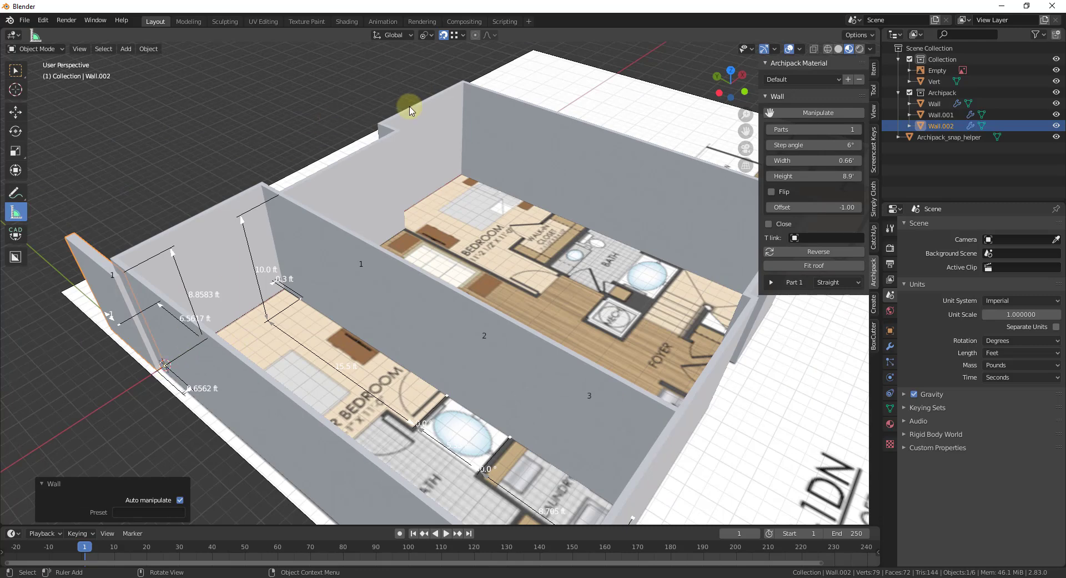
click(165, 365)
drag(291, 372, 440, 399)
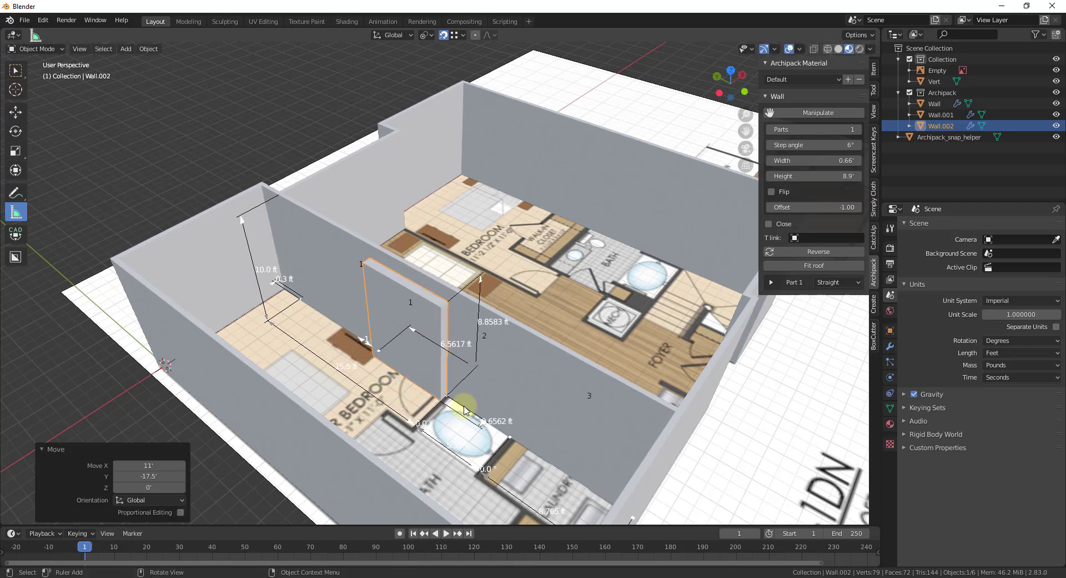
Set the new wall's Part 1 start angle to 180° so it runs between the master bedroom and bath
scroll(448, 406, up, 4)
click(770, 283)
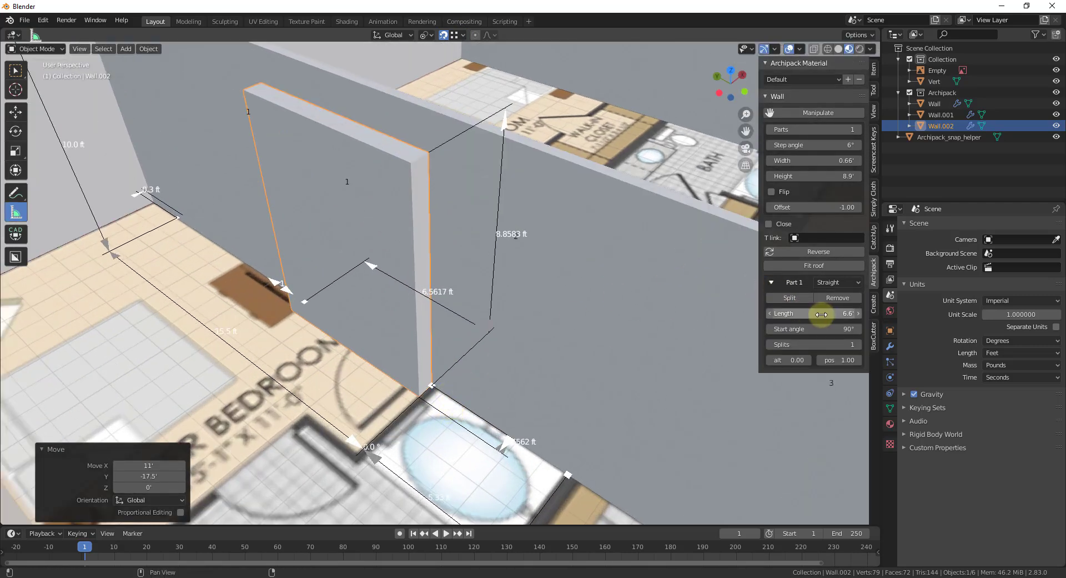
click(831, 329)
text(90d)
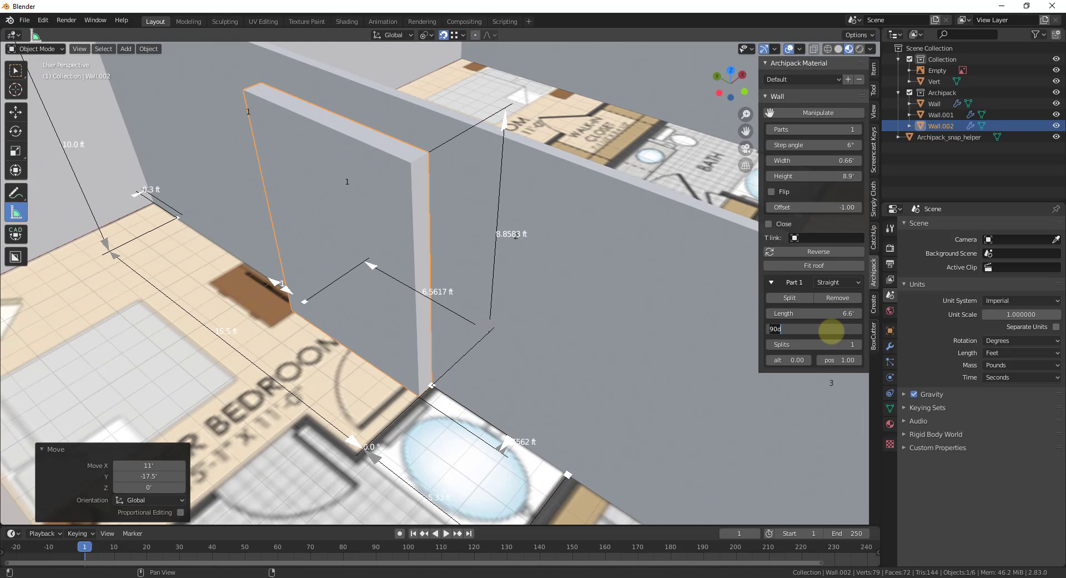
key(Return)
click(819, 331)
text(0d)
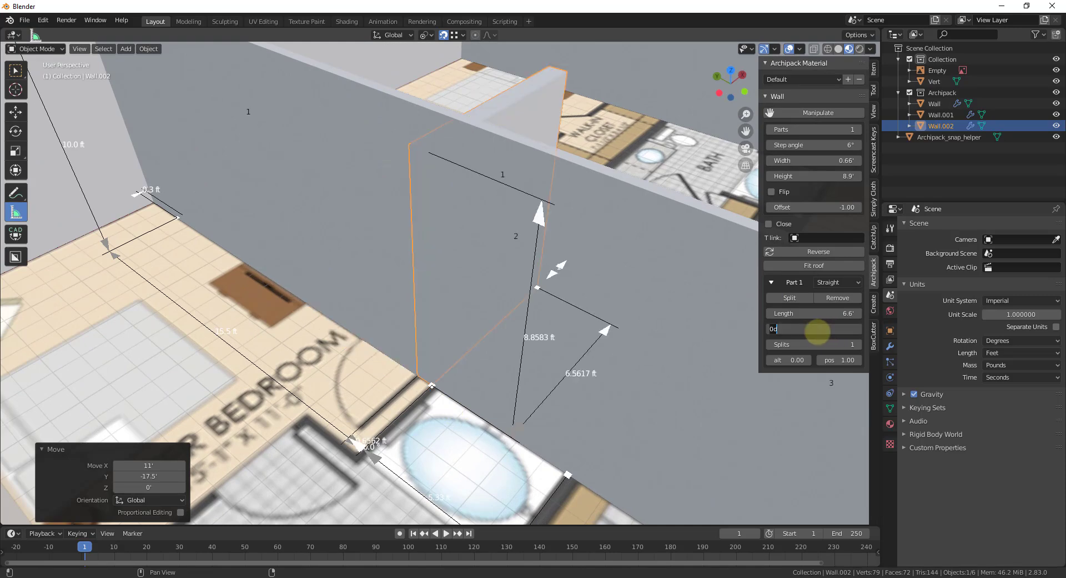
text(180d)
key(Return)
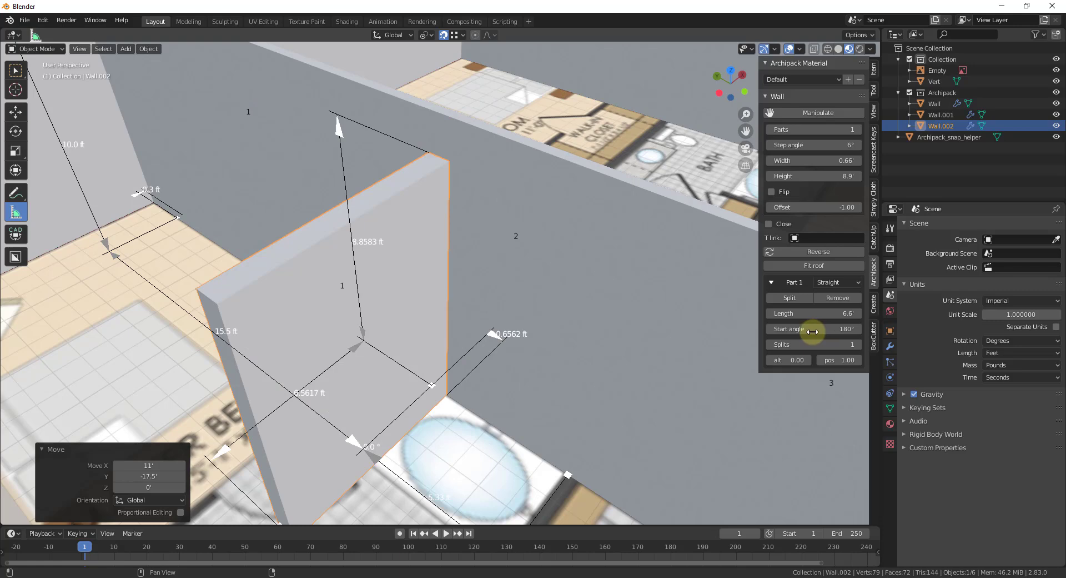
Make the new wall 0.33' wide with a 3.5' first part and a second part at 90° about 2.5 ft long
middle_drag(370, 316, 432, 378)
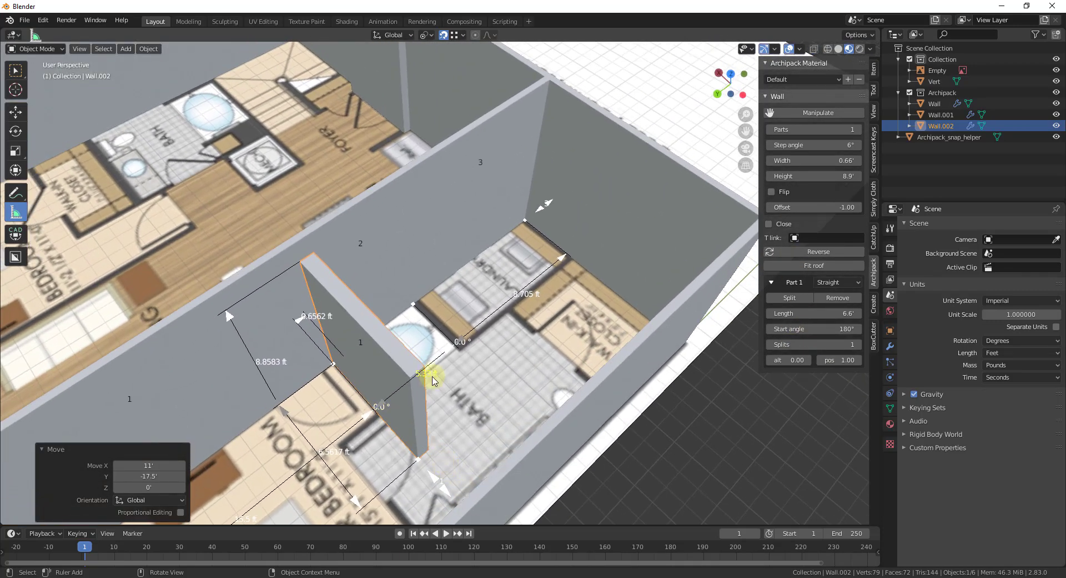
middle_drag(291, 322, 472, 502)
drag(472, 503, 411, 462)
scroll(469, 405, down, 4)
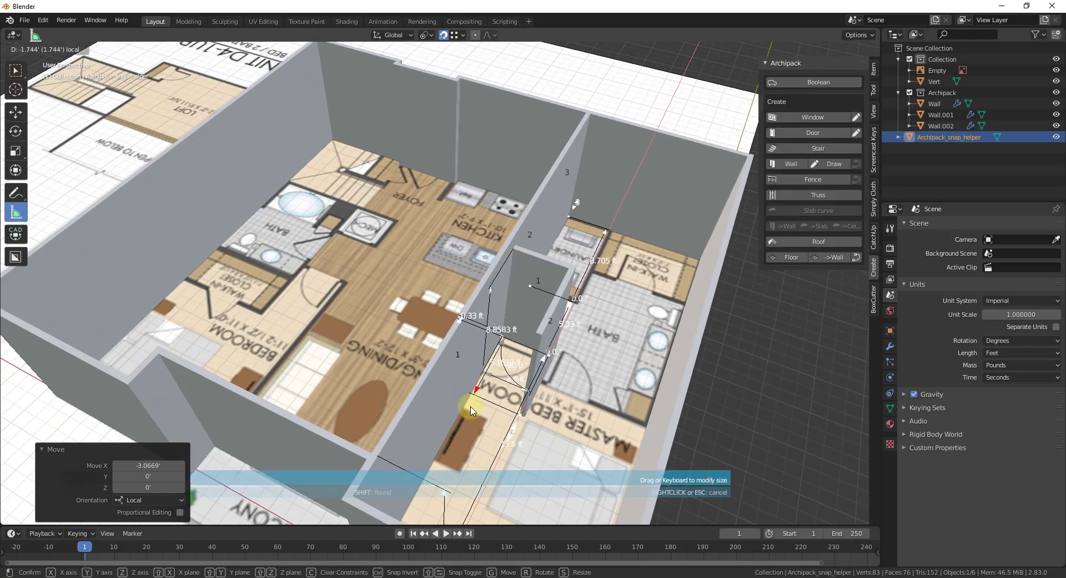
scroll(435, 344, up, 6)
click(462, 319)
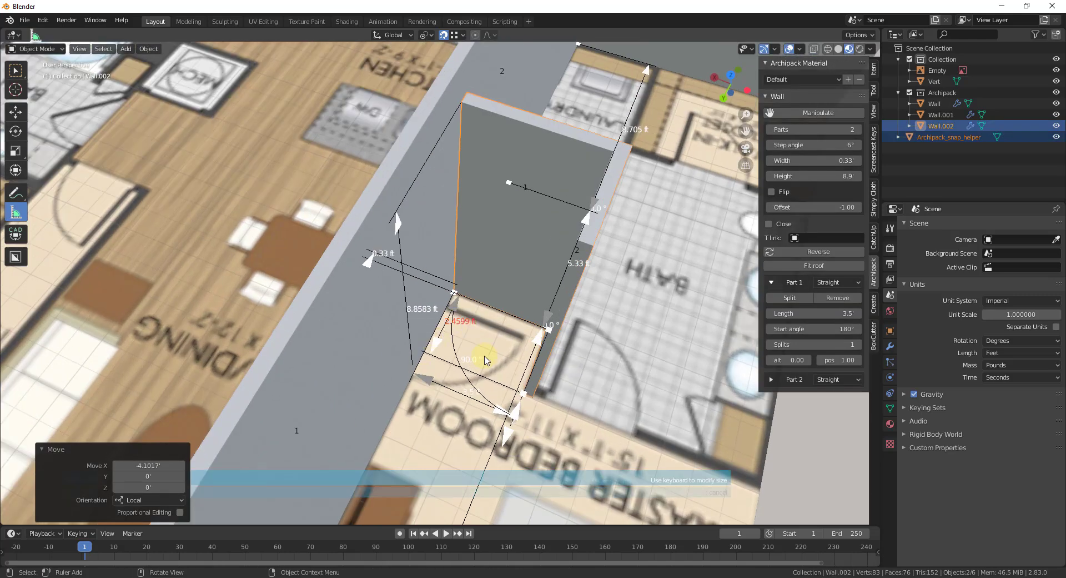
key(Escape)
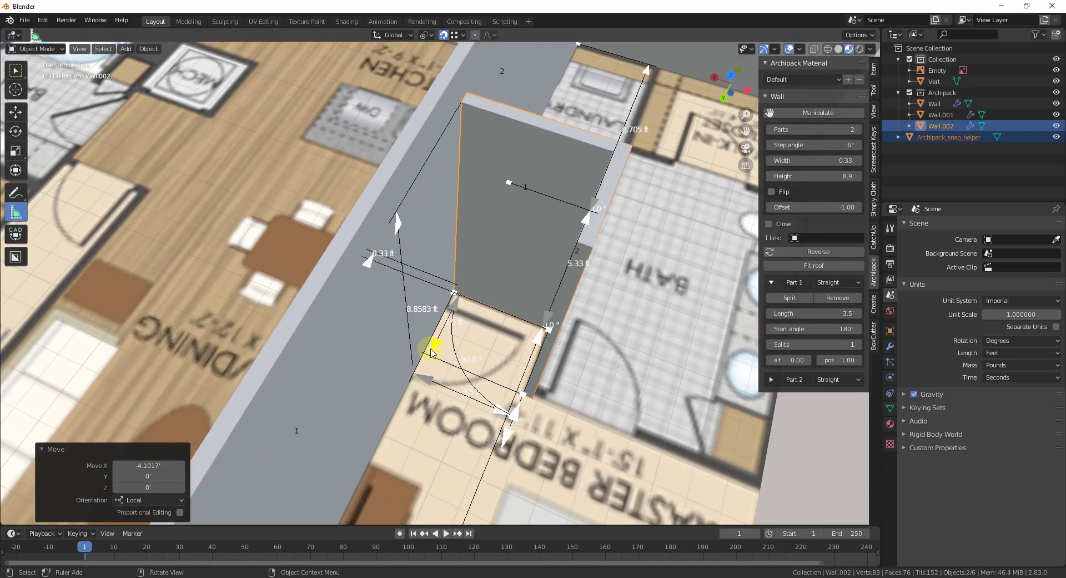
Add a third part at 90° to the wall and adjust the second part's length to 2.33 ft
drag(449, 338, 443, 335)
click(467, 318)
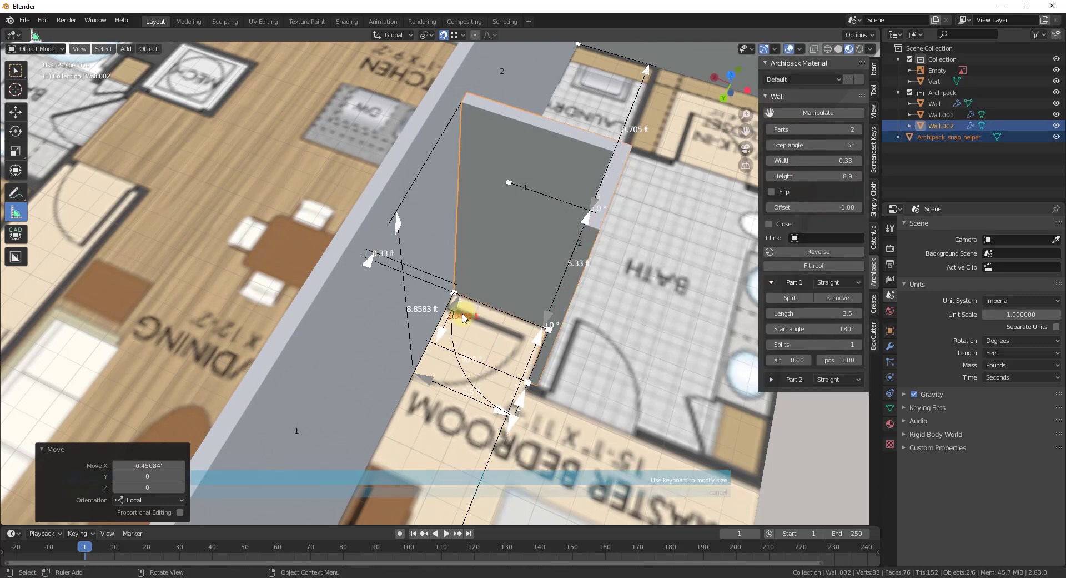
key(Escape)
click(511, 420)
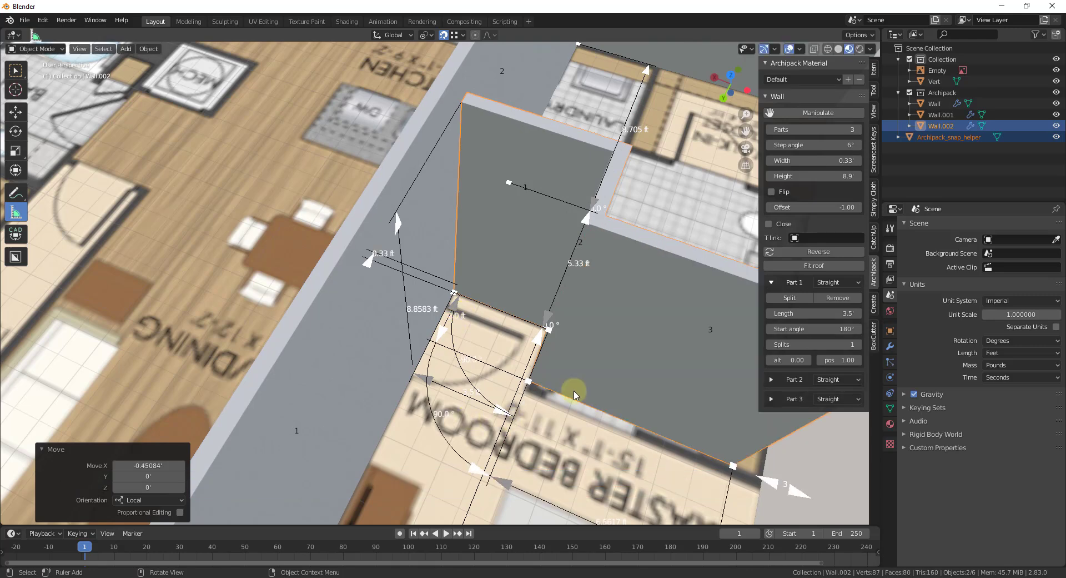
middle_drag(623, 381, 501, 312)
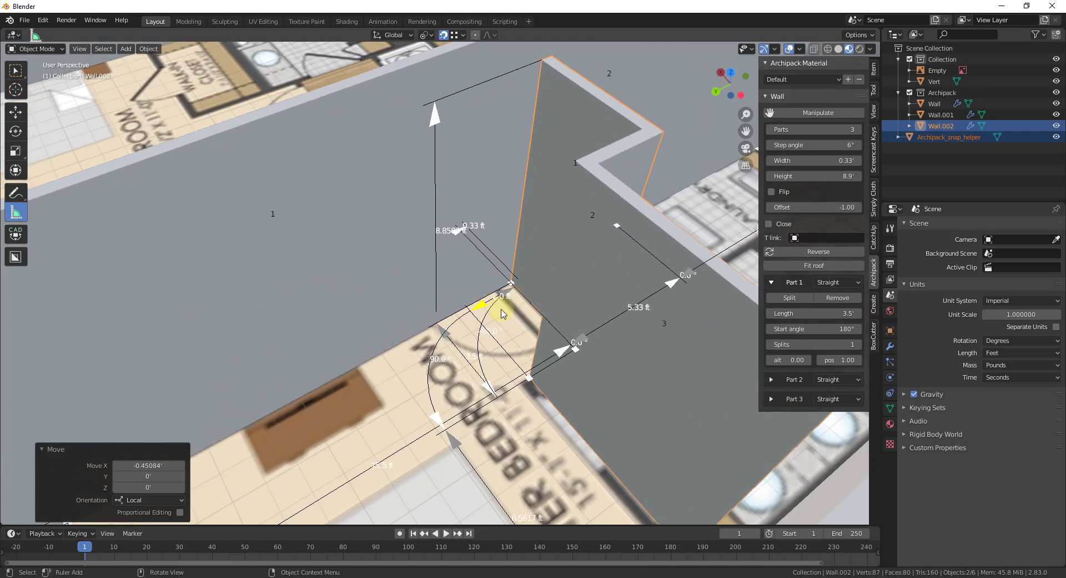
drag(481, 309, 471, 309)
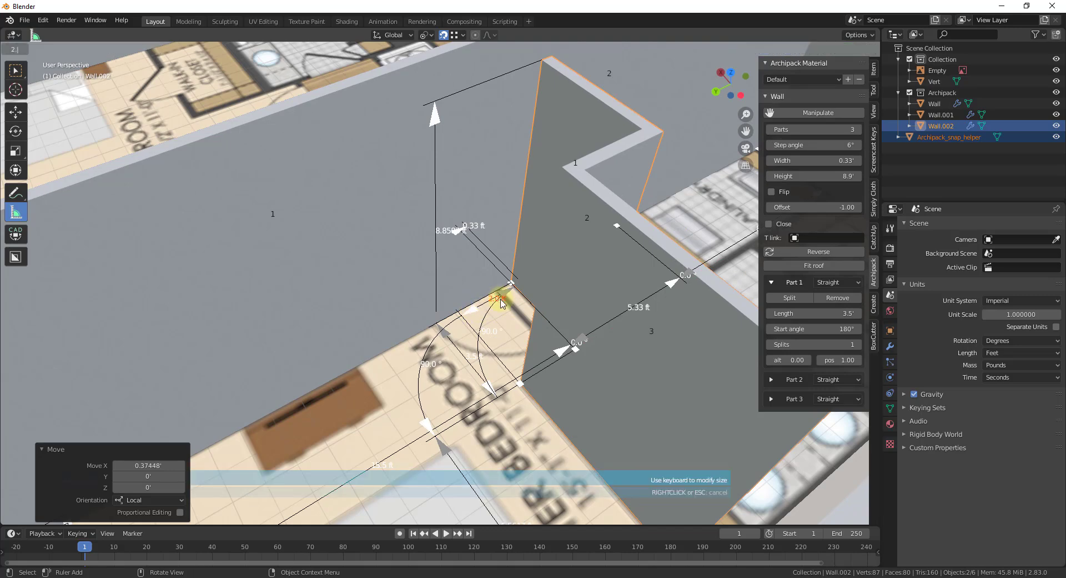
scroll(465, 247, down, 5)
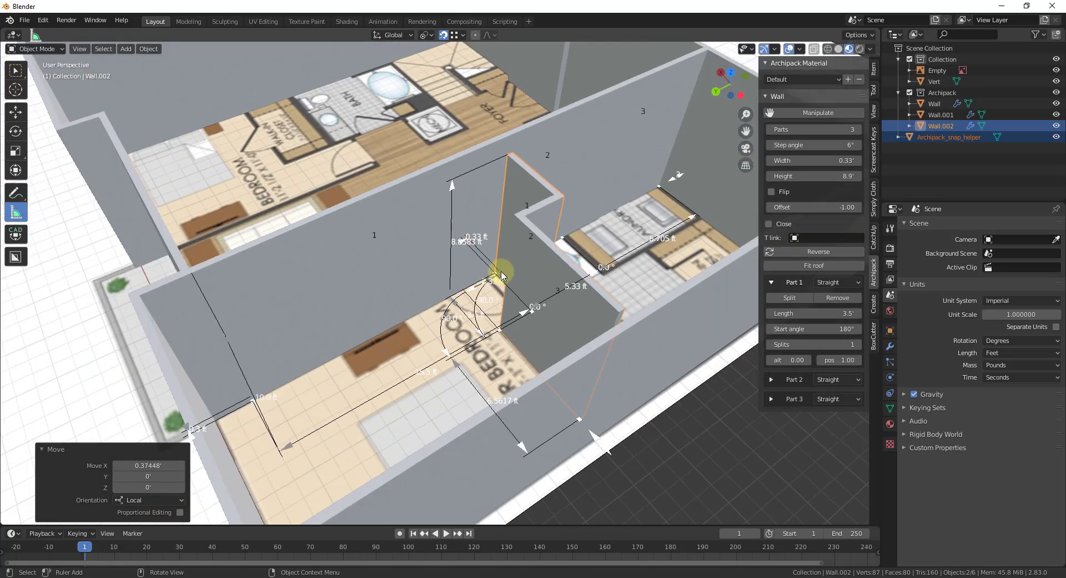
Extend the wall's third part to about 7.45 ft so it reaches the apartment's outer wall
middle_drag(500, 269, 809, 293)
click(891, 346)
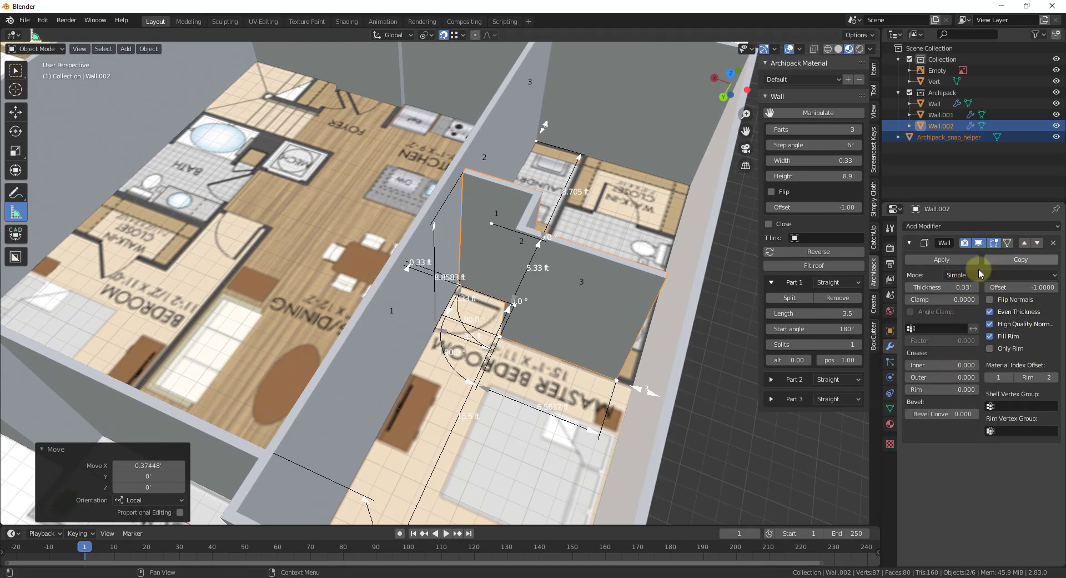
middle_drag(548, 333, 638, 397)
drag(610, 420, 639, 394)
middle_drag(639, 394, 302, 261)
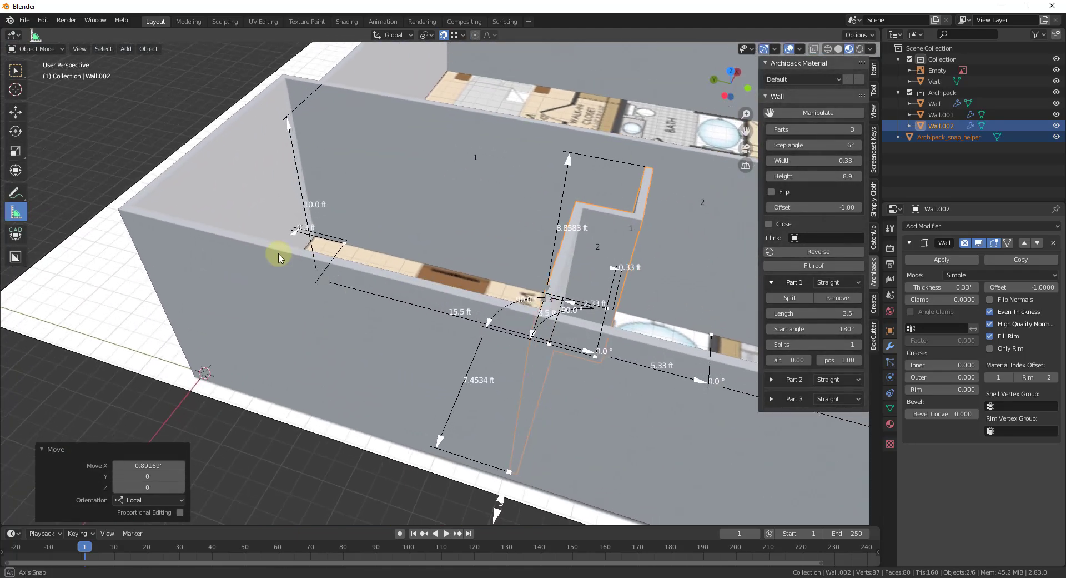
scroll(303, 262, down, 5)
scroll(406, 210, up, 8)
scroll(547, 261, down, 3)
middle_drag(492, 298, 332, 356)
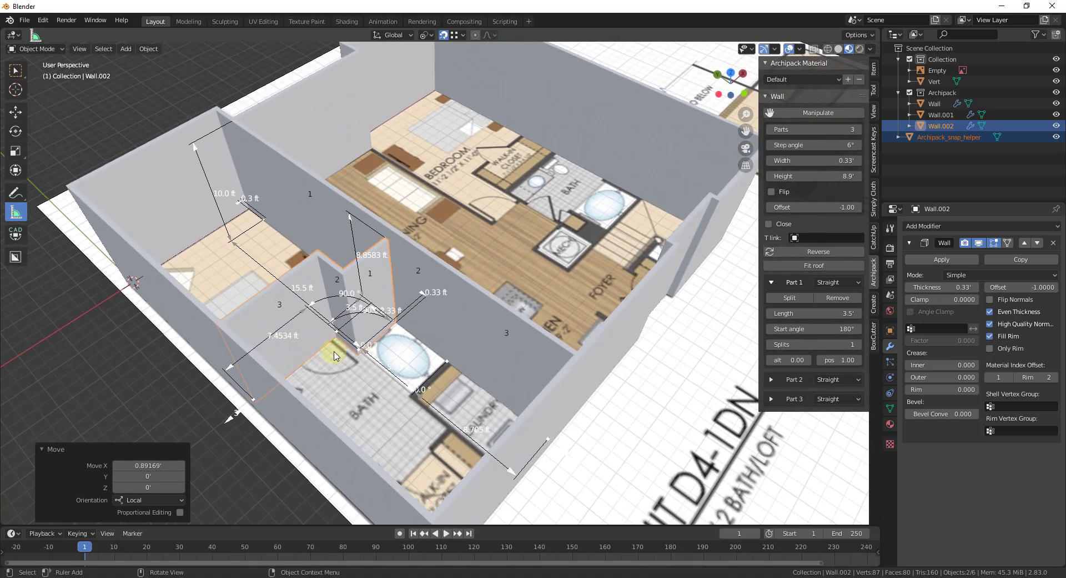
scroll(302, 364, up, 4)
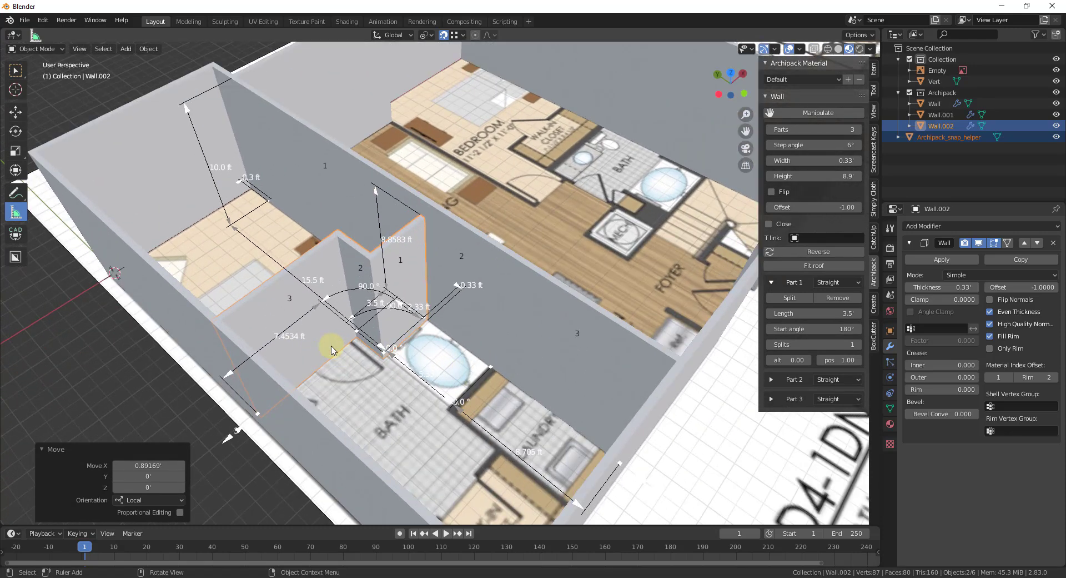
Add Archipack walls around the laundry and between the bath and walk-in closet, moving the closet wall 7.17' in X and -26.33' in Y
middle_drag(525, 430, 452, 215)
click(502, 457)
middle_drag(466, 455, 464, 382)
key(ctrl+a)
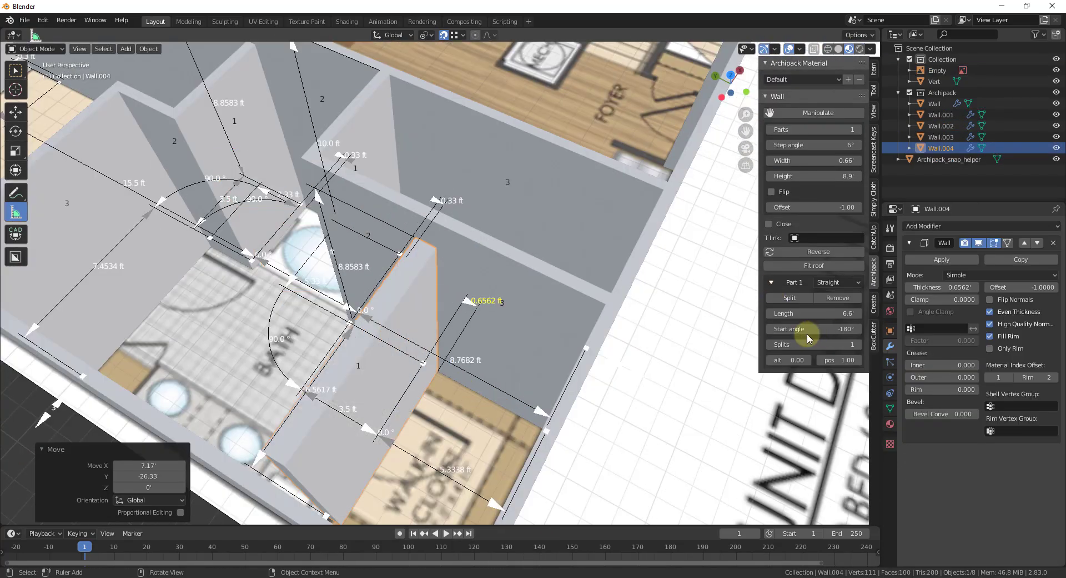
middle_drag(810, 340, 320, 341)
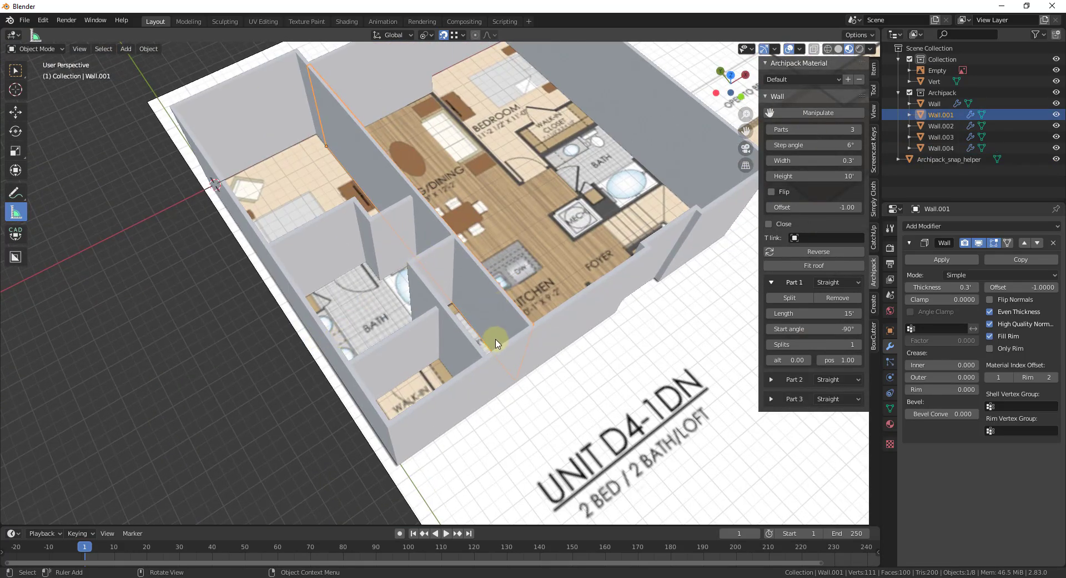
middle_drag(513, 337, 439, 204)
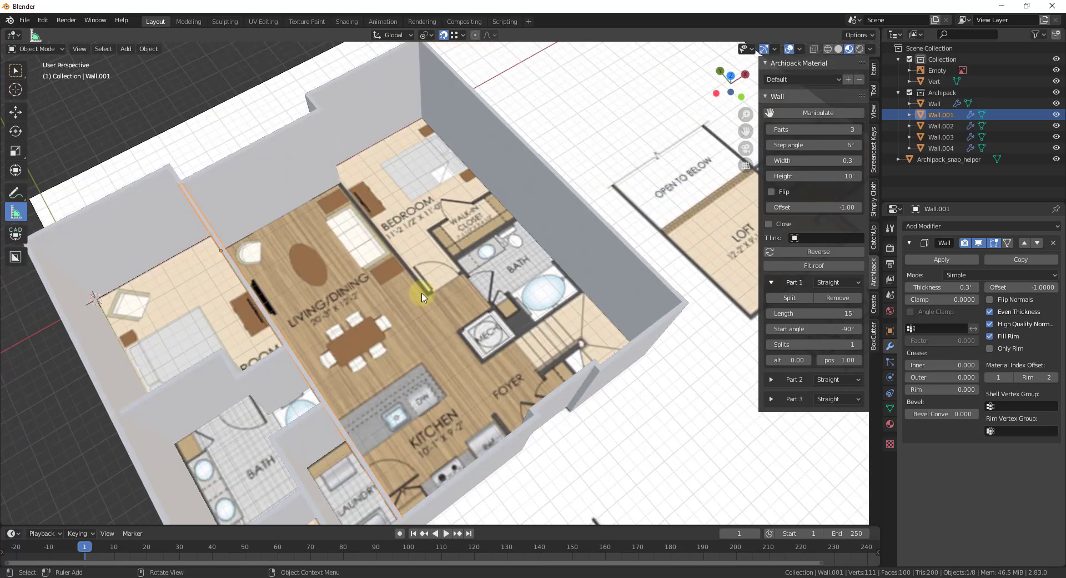
scroll(584, 199, down, 3)
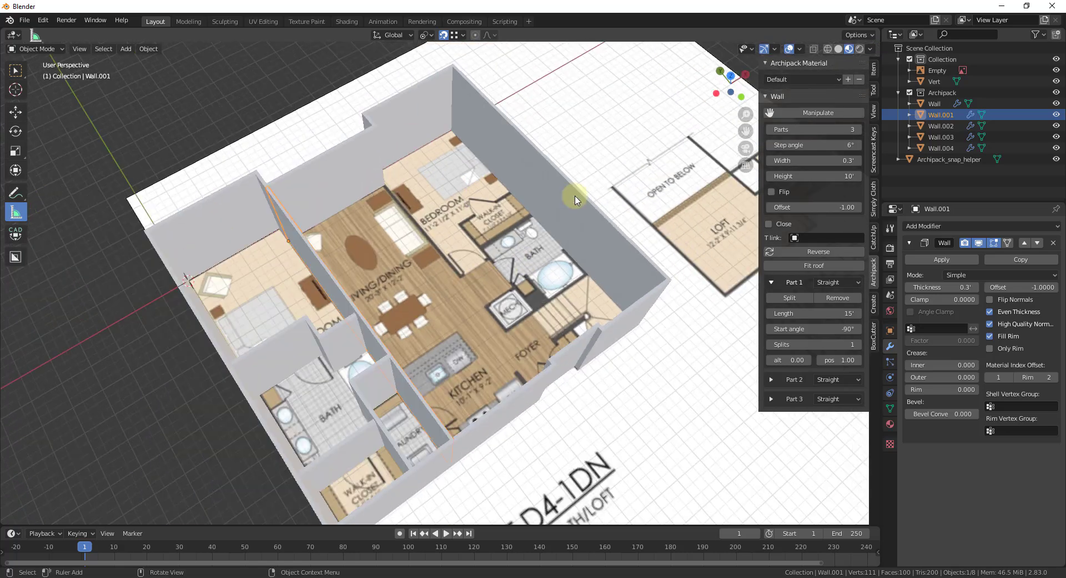
scroll(584, 198, up, 3)
middle_drag(584, 199, 583, 536)
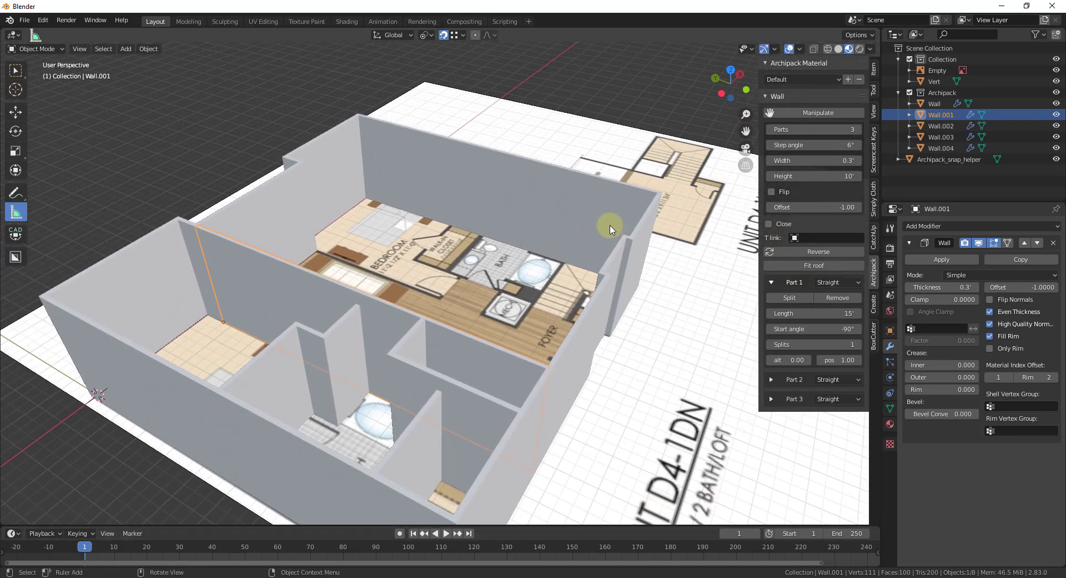
Select the partition between the master bedroom and bath and add an Archipack door from the 80x200 preset
scroll(374, 352, up, 5)
click(372, 352)
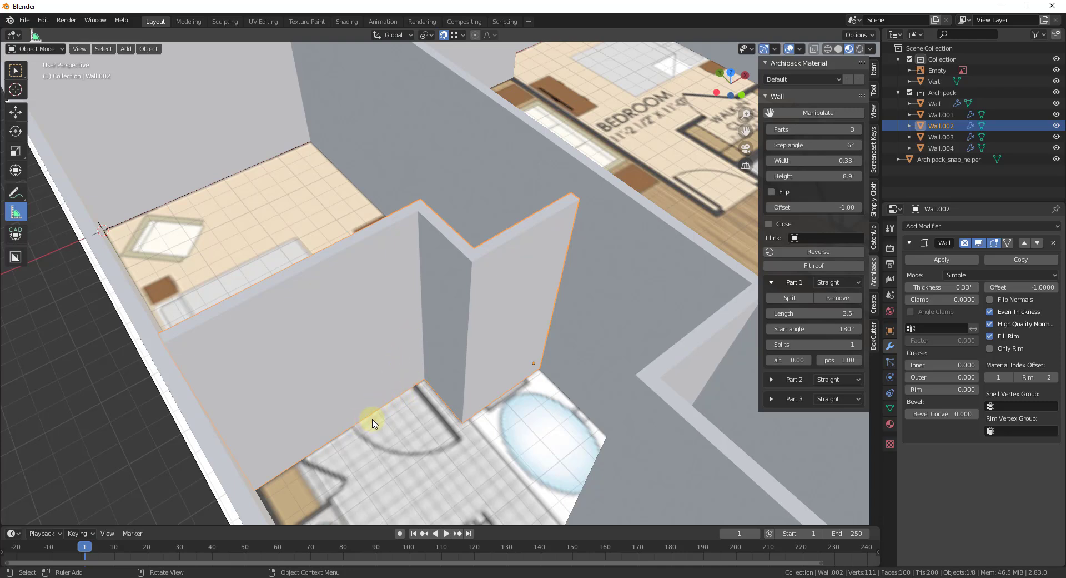
key(shift+a)
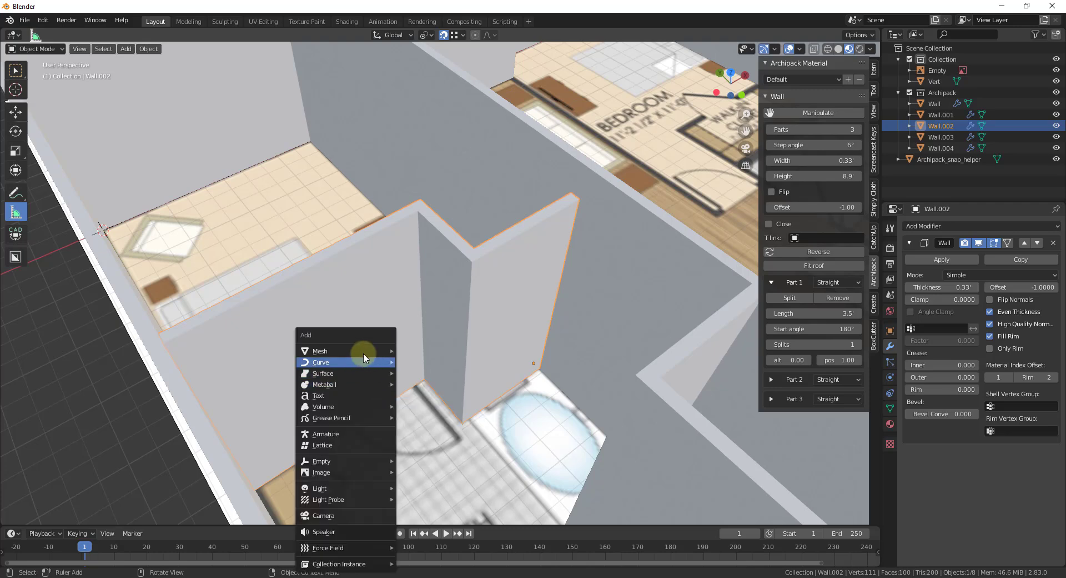
mouse_move(362, 348)
mouse_move(436, 356)
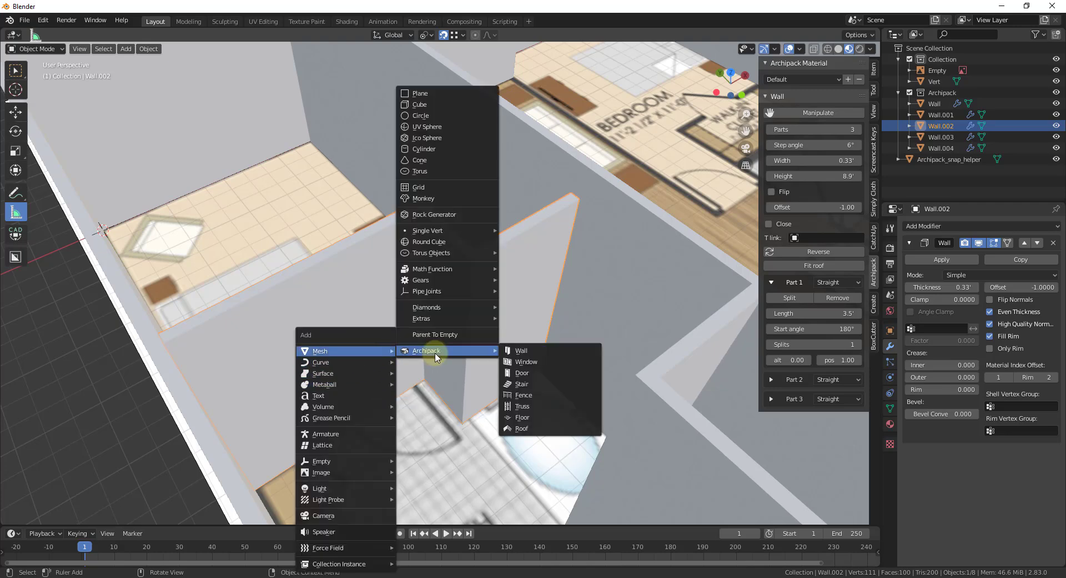
click(531, 373)
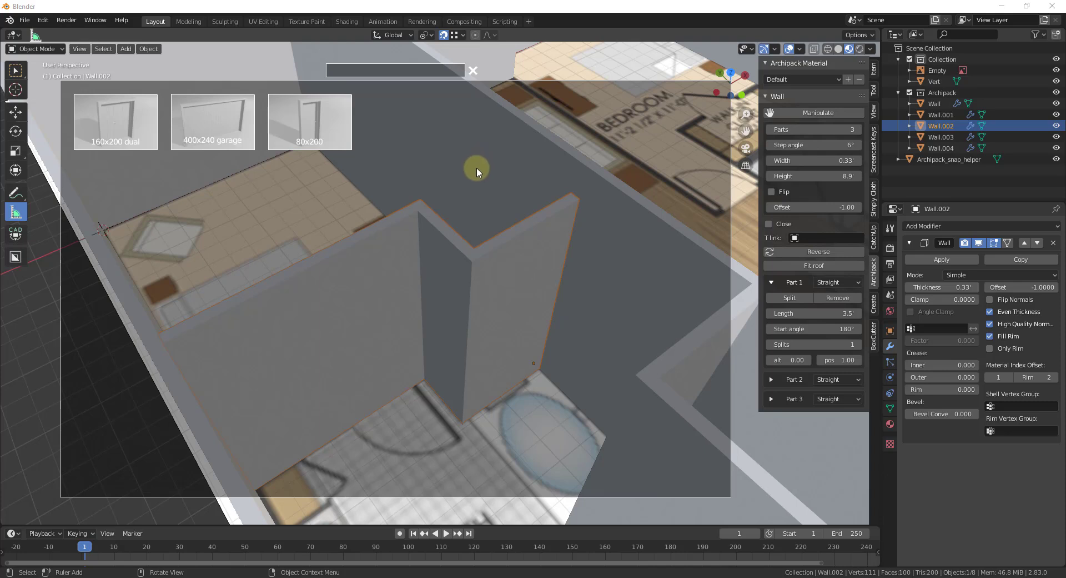
click(329, 128)
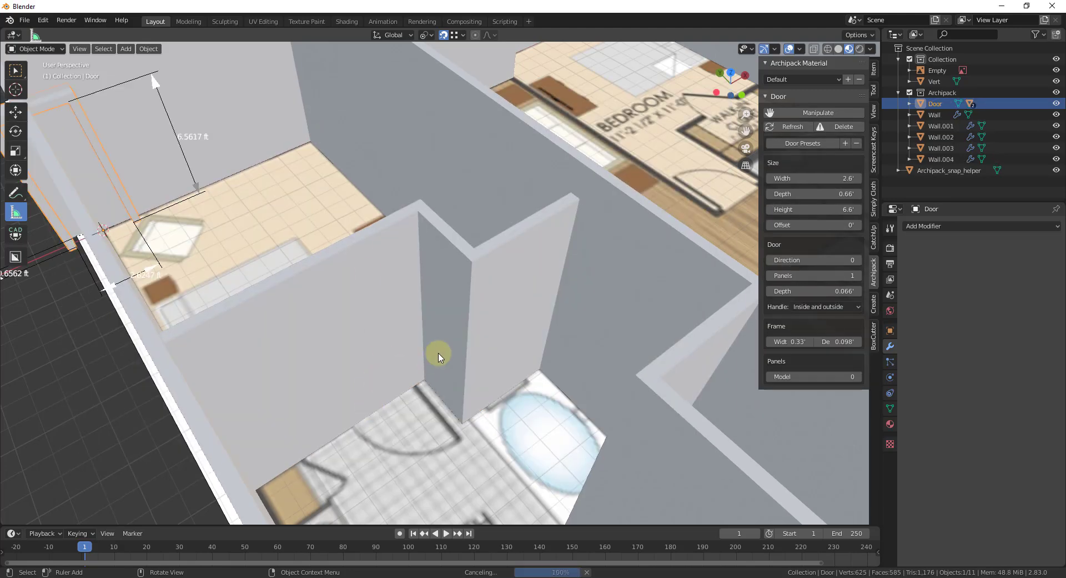
Move the door about 5.53' in X and -15.07' in Y into the partition between the master bedroom and bath
scroll(428, 361, down, 3)
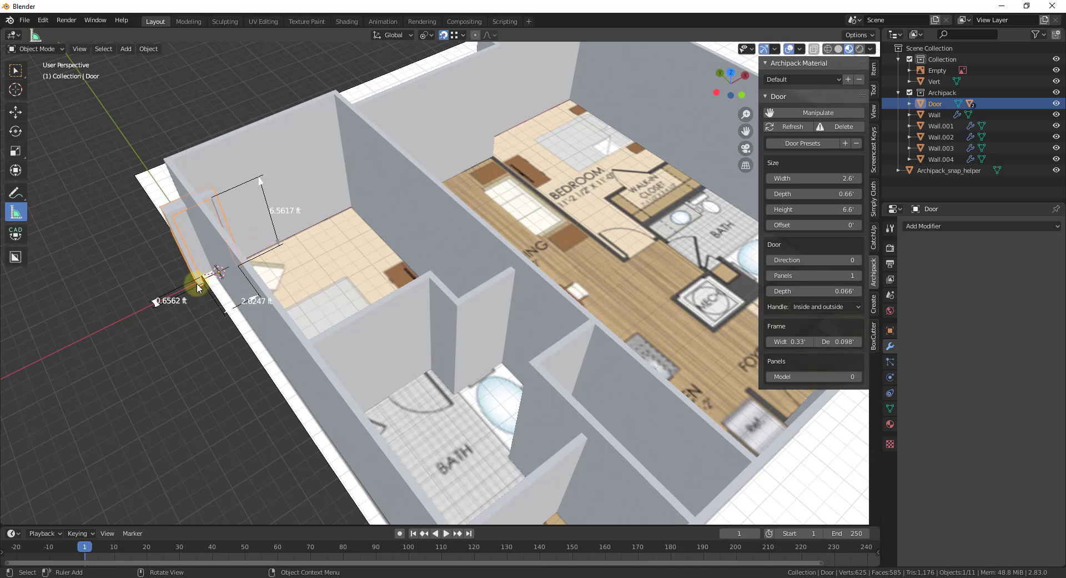
key(g)
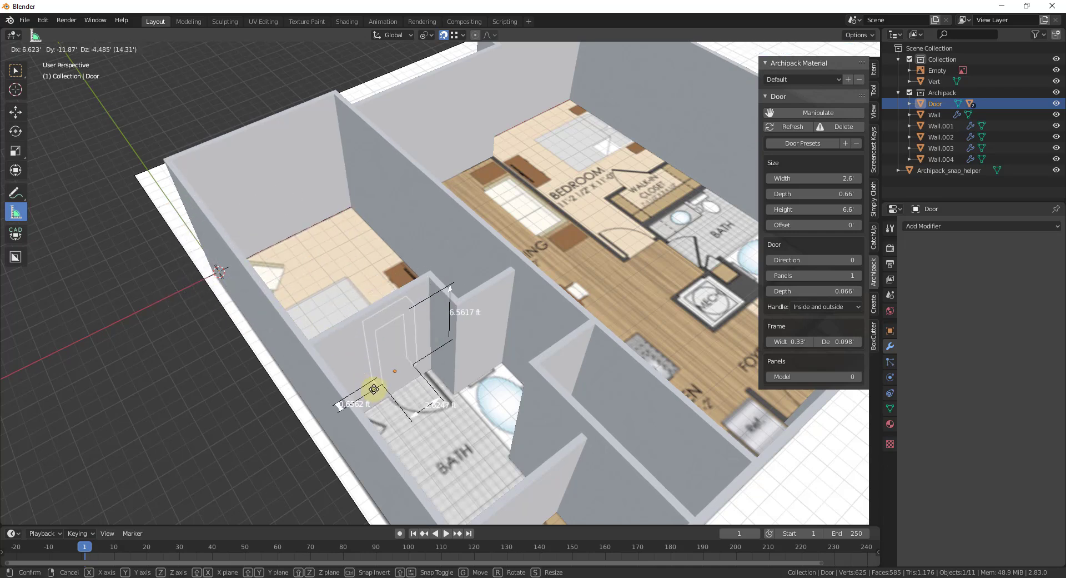
click(398, 345)
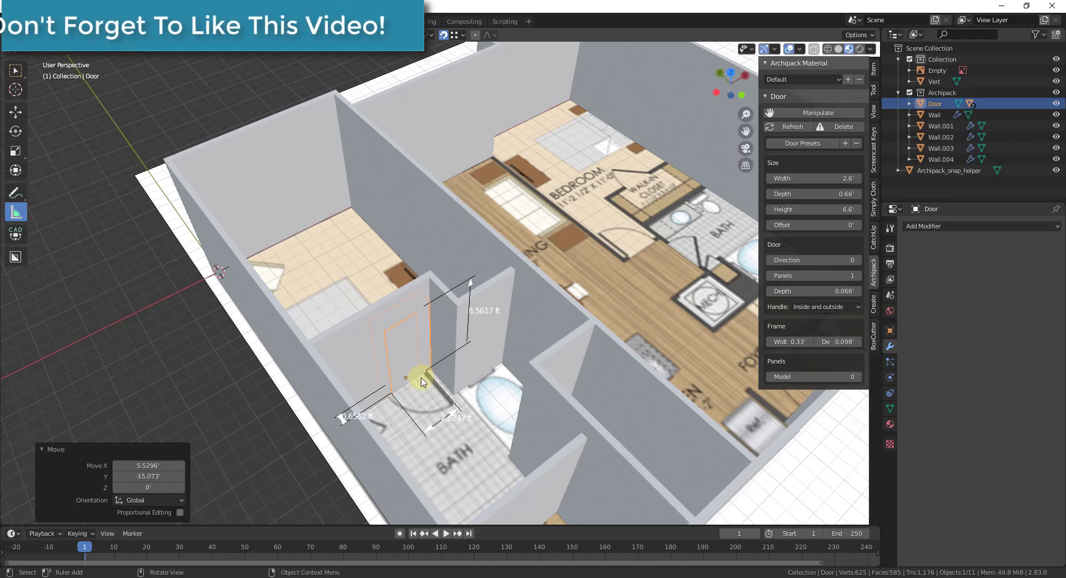
scroll(398, 344, up, 6)
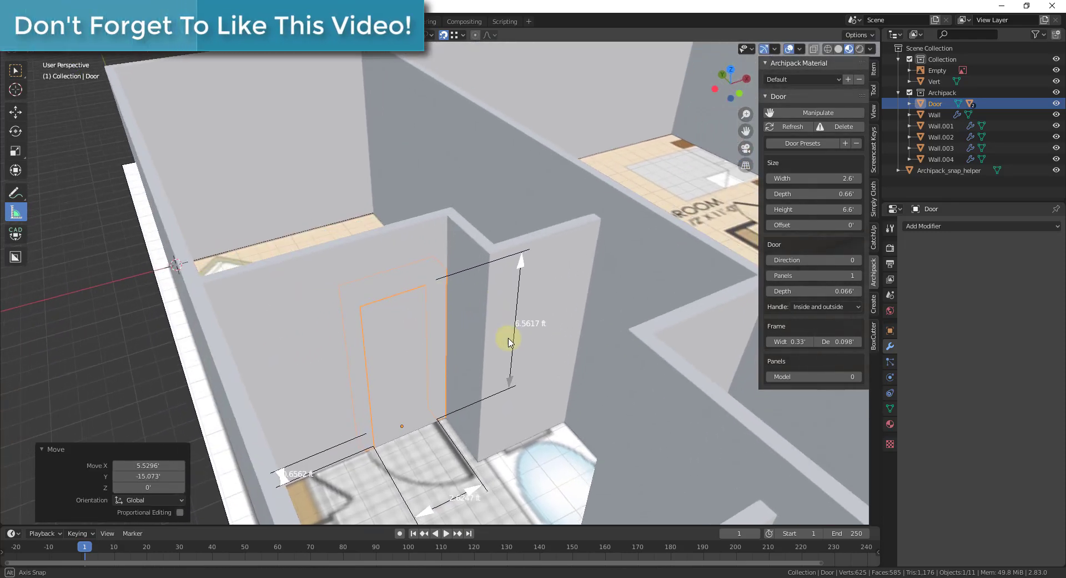
scroll(410, 400, up, 2)
Adjust the door's width to about 2.7' to match the opening drawn on the floor plan
middle_drag(409, 400, 605, 361)
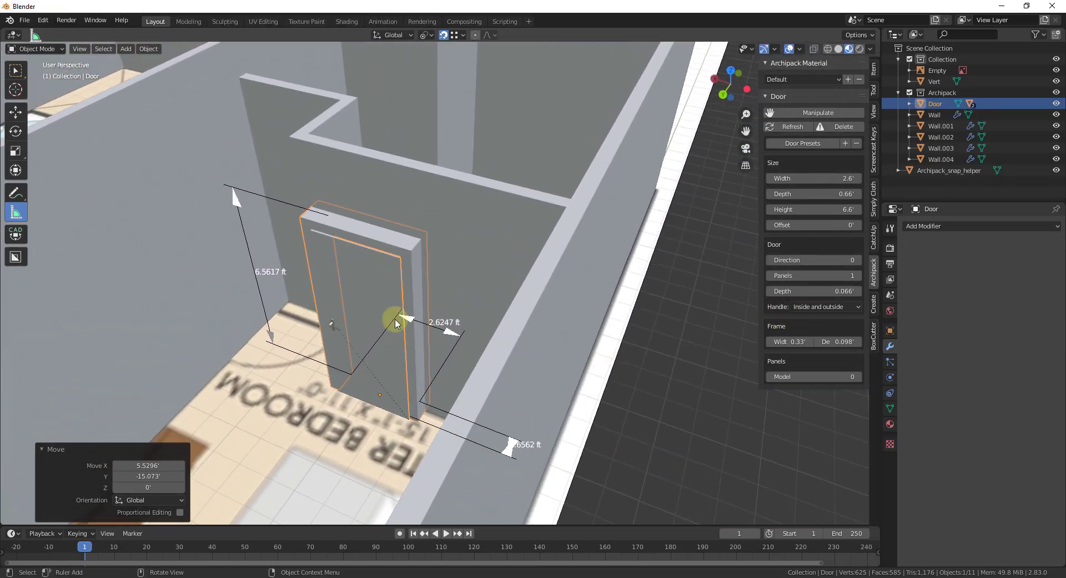
middle_drag(507, 300, 443, 293)
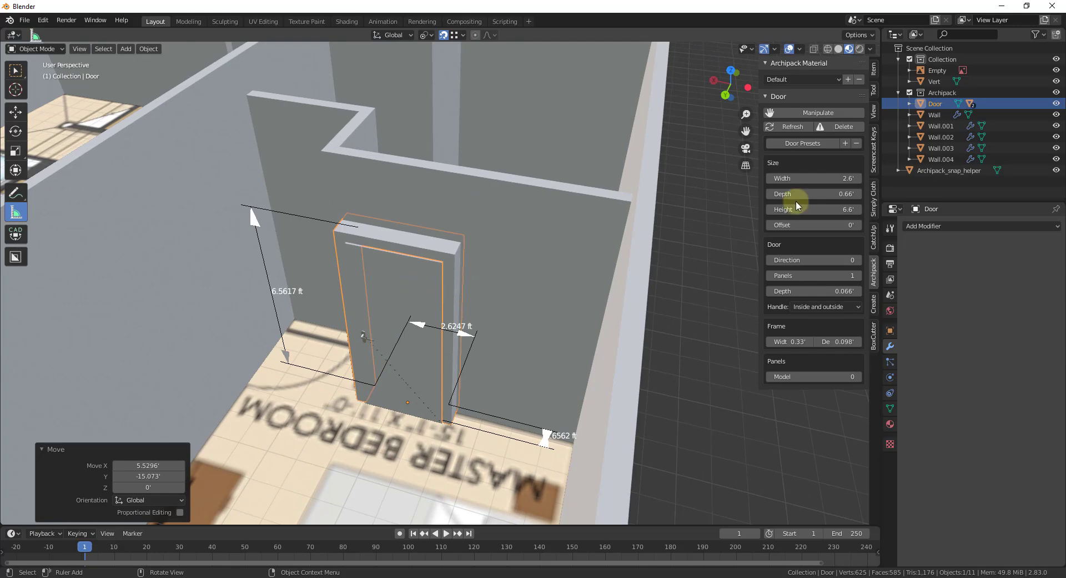
drag(817, 178, 831, 178)
middle_drag(574, 269, 483, 468)
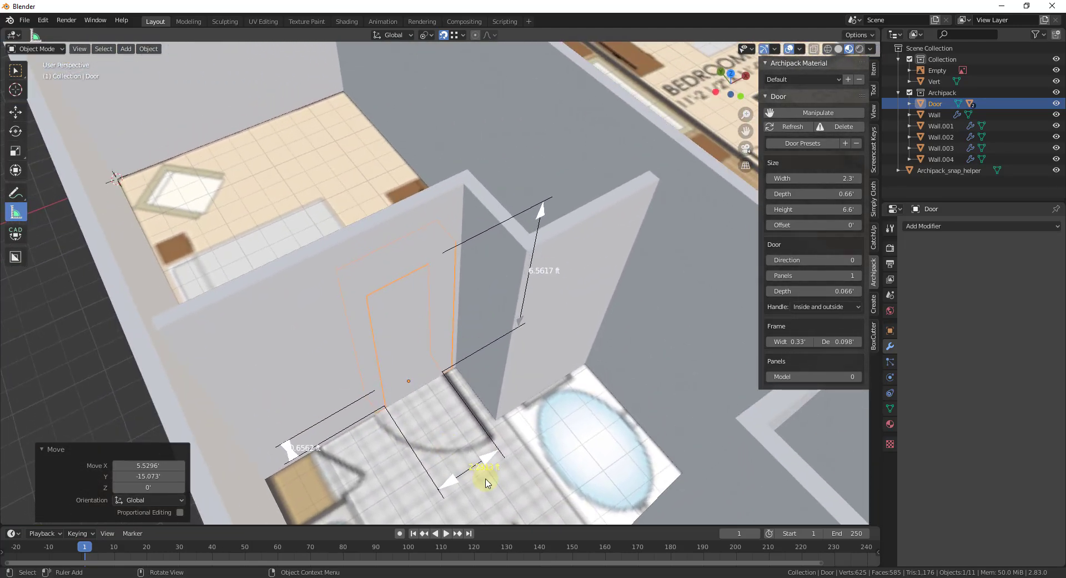
middle_drag(585, 231, 470, 444)
drag(465, 435, 444, 431)
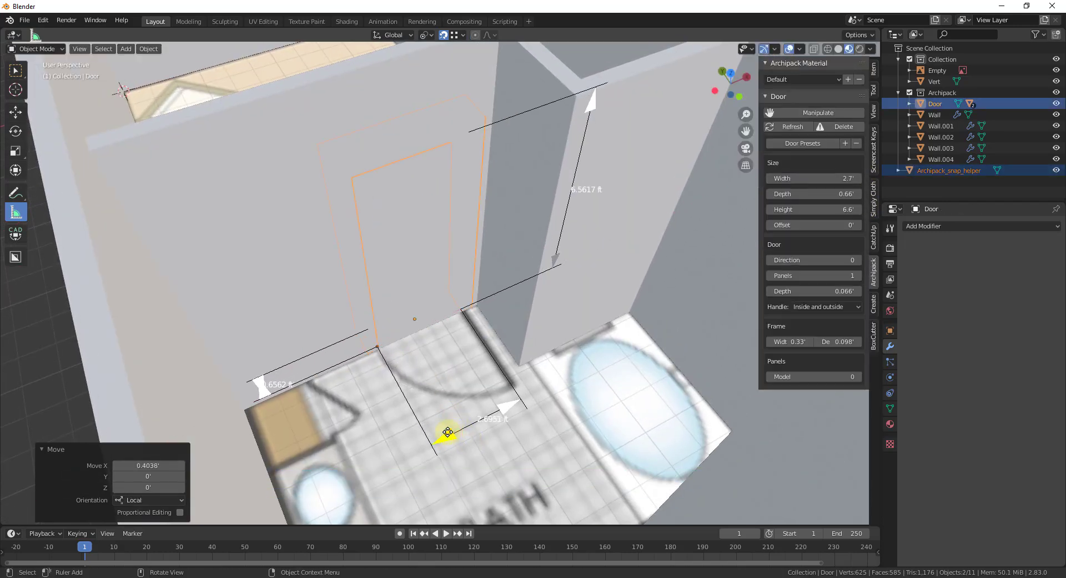
Switch the viewport to wireframe shading, then widen the door to about 2.8' and reduce its depth to 0.33'
key(z)
click(368, 436)
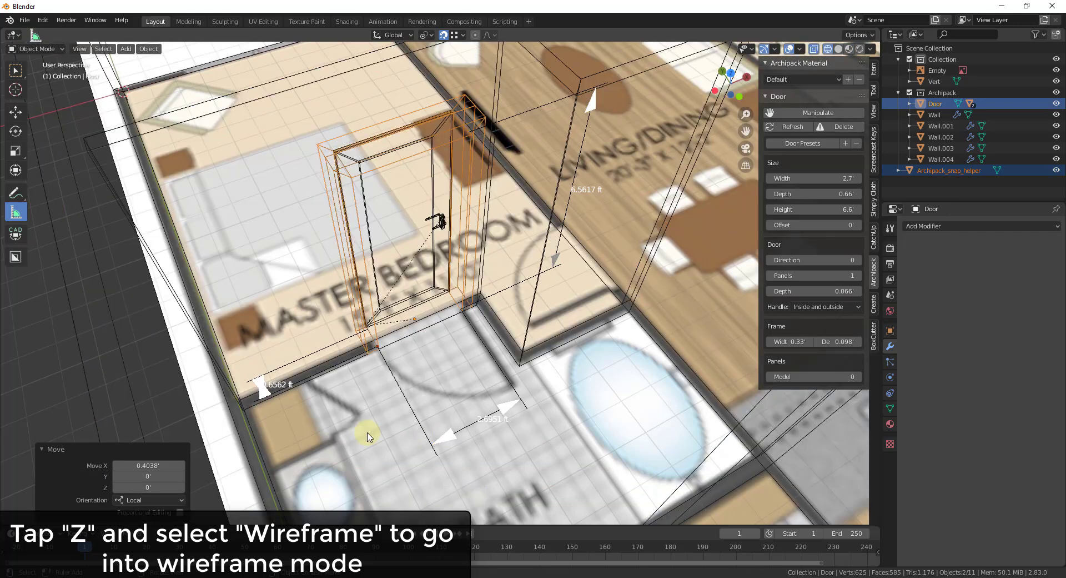
drag(449, 442, 442, 436)
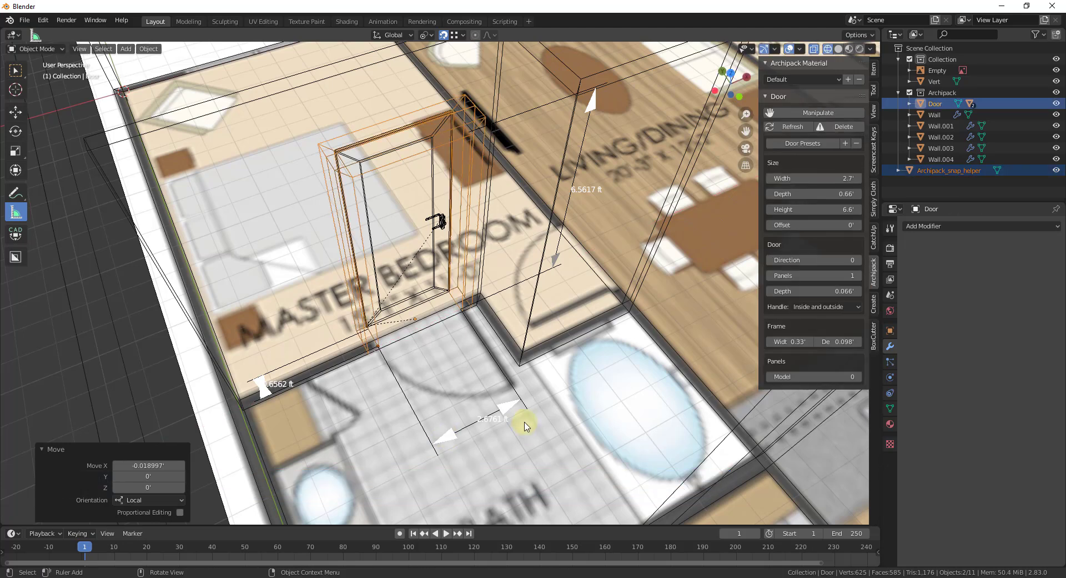
drag(506, 407, 505, 406)
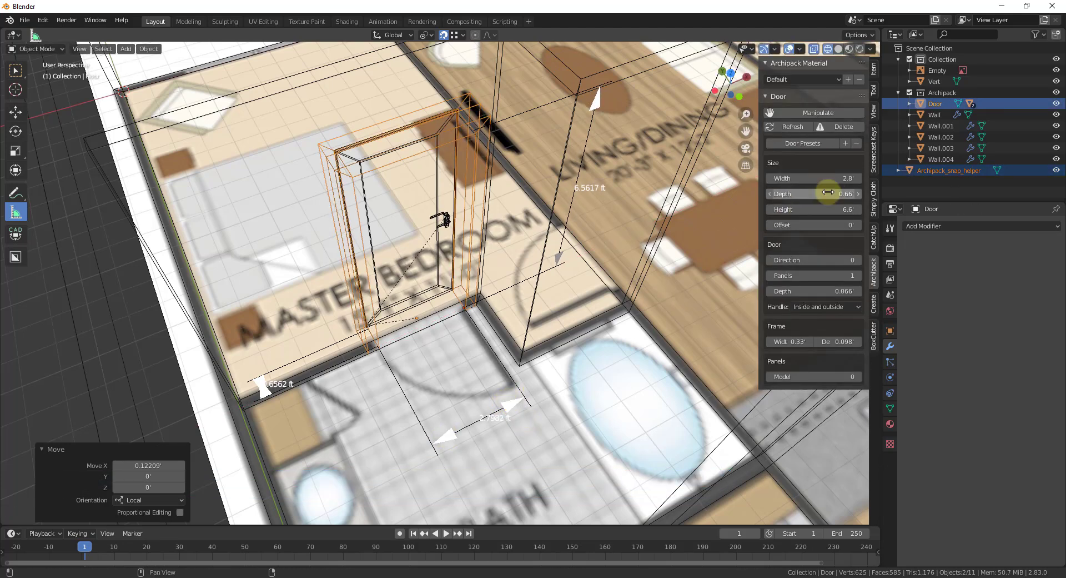
drag(828, 190, 816, 190)
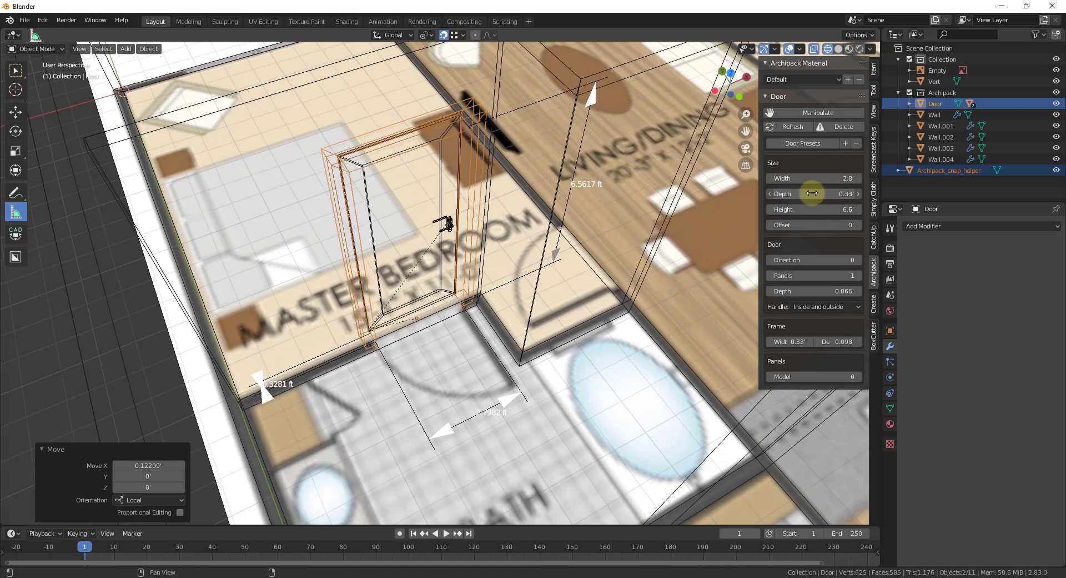
Switch the viewport to solid shading and check how the door sits in the partition from both sides
middle_drag(495, 302, 460, 315)
key(z)
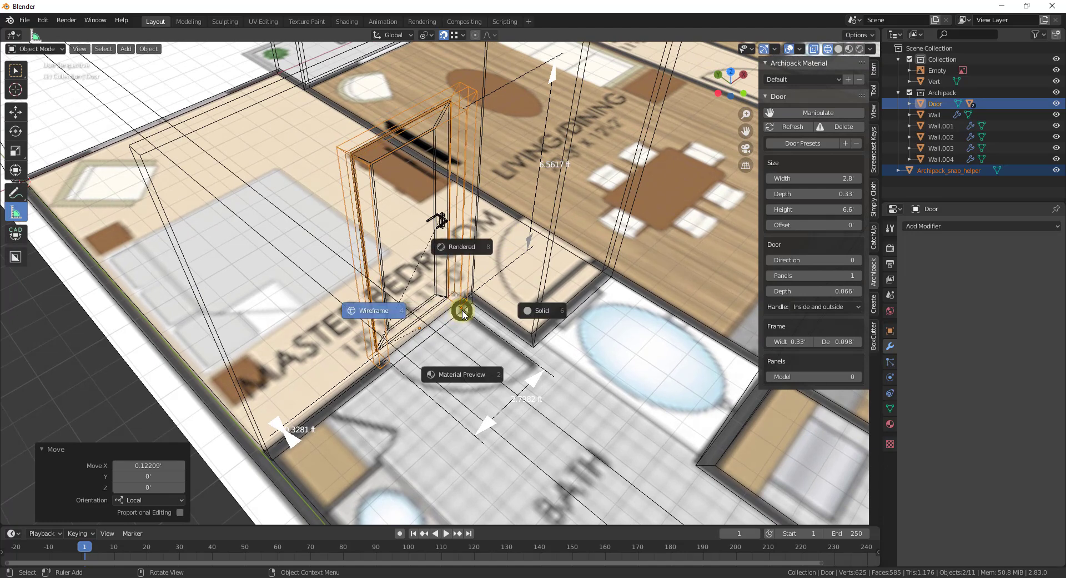
click(540, 308)
middle_drag(528, 321, 471, 322)
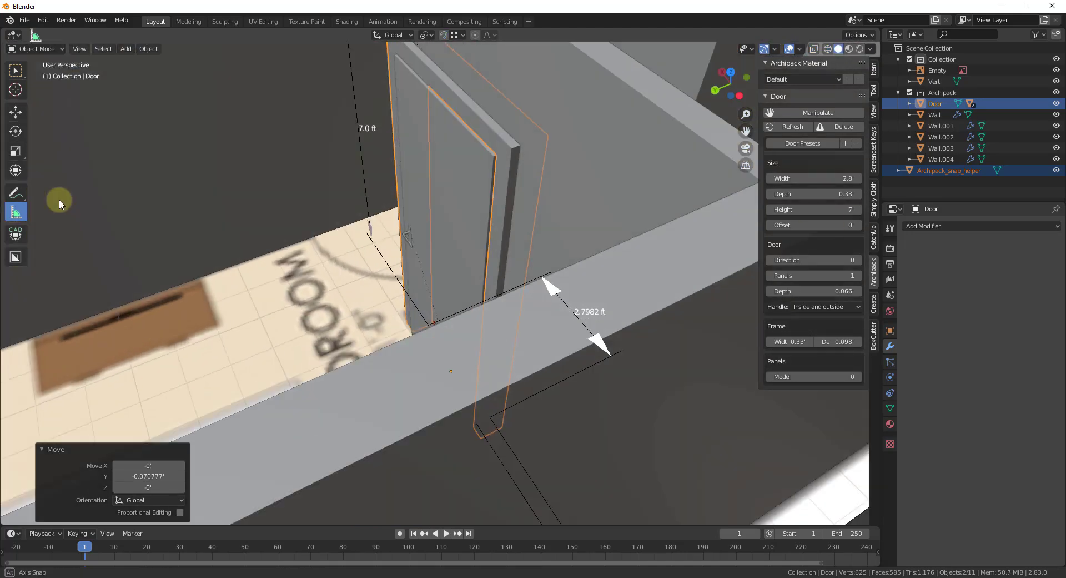
middle_drag(62, 205, 512, 143)
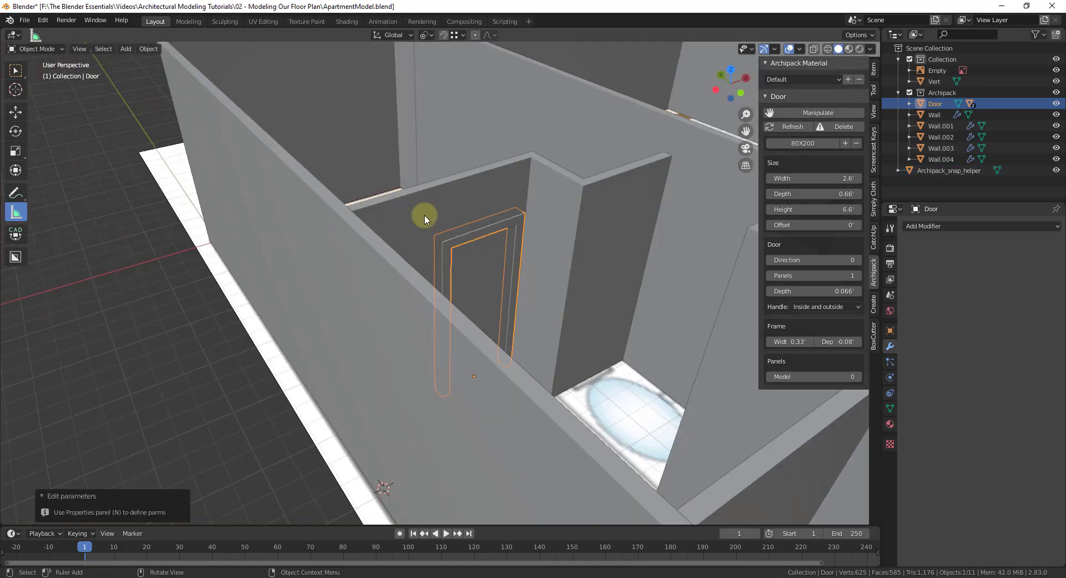
Select the partition between the master bedroom and bath and cut the door opening with Archipack's Boolean
click(424, 214)
middle_drag(476, 221, 611, 272)
click(874, 304)
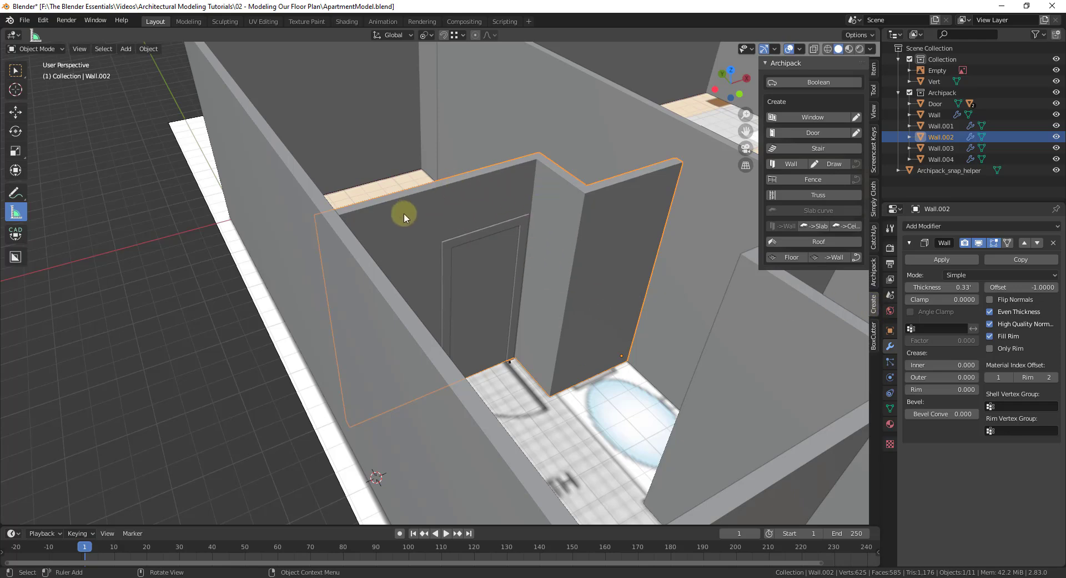
click(814, 82)
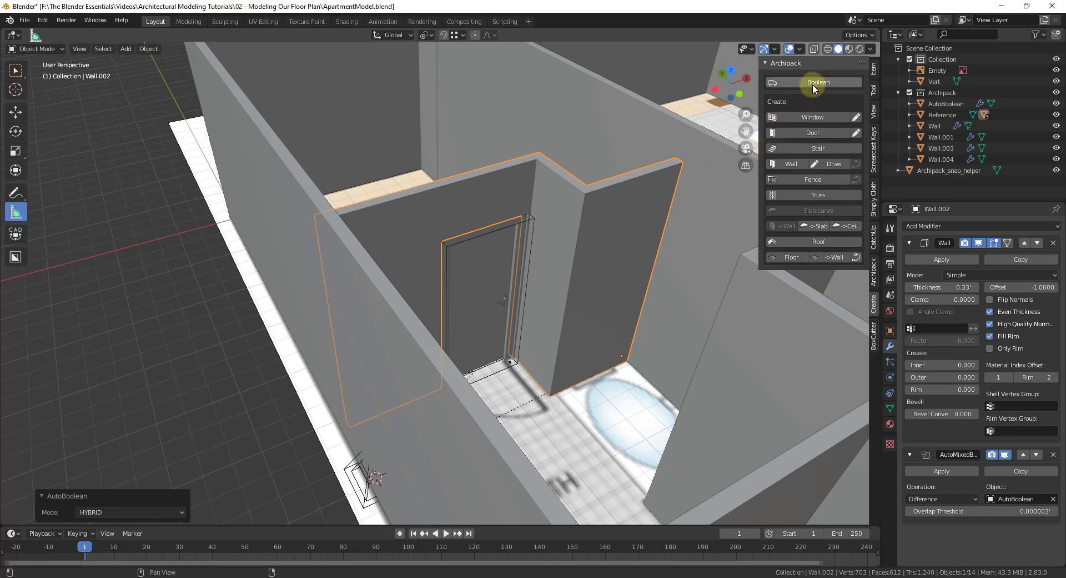
scroll(502, 275, up, 2)
middle_drag(366, 248, 543, 290)
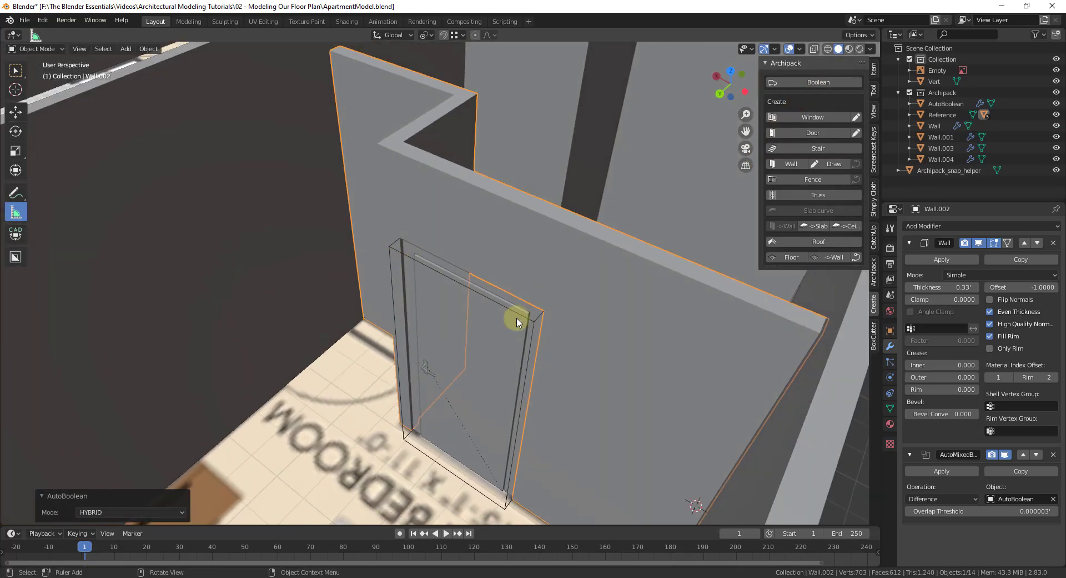
middle_drag(504, 355, 465, 208)
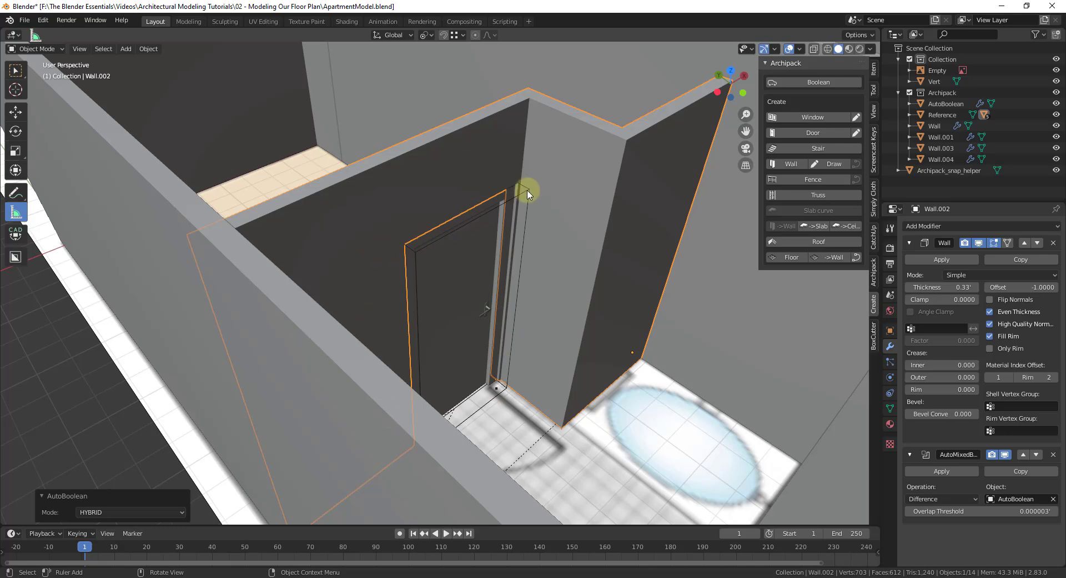
Select the bath door and display its Archipack parameters and manipulation handles
scroll(507, 350, up, 4)
middle_drag(488, 247, 500, 212)
click(426, 216)
click(484, 339)
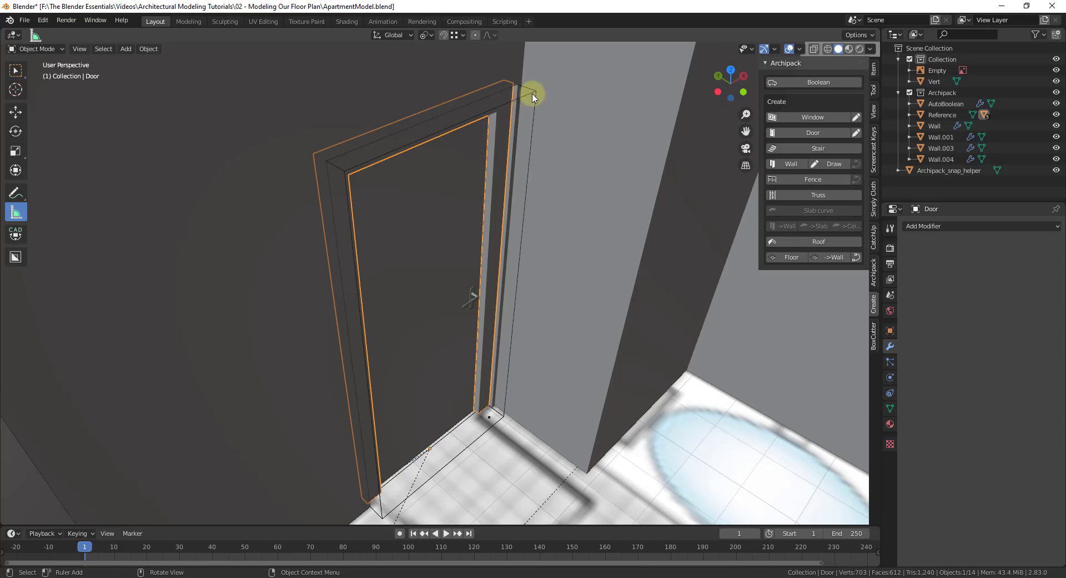
middle_drag(449, 97, 494, 176)
middle_drag(52, 471, 78, 434)
middle_drag(470, 237, 122, 73)
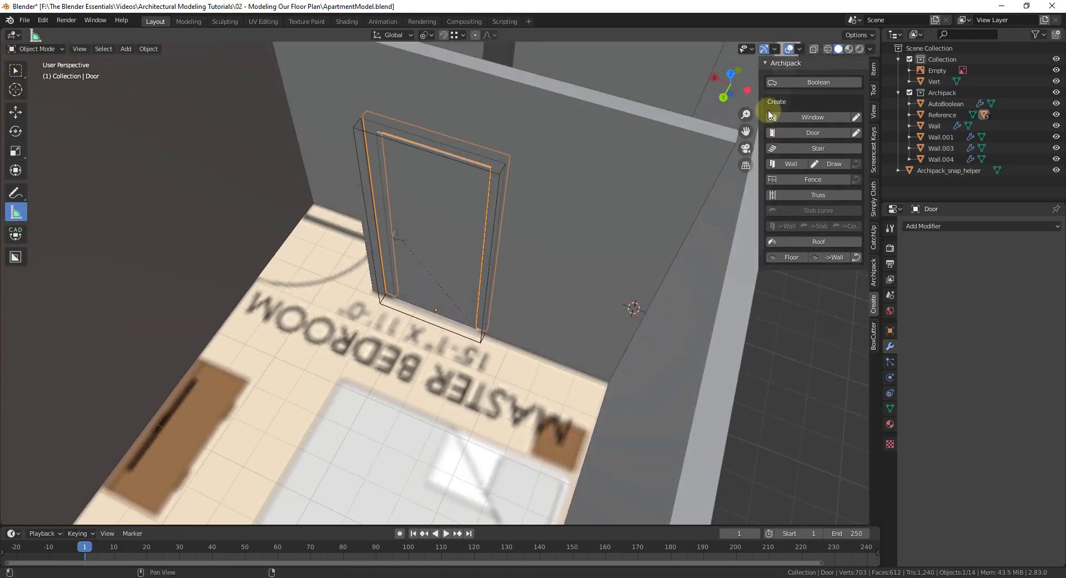
click(873, 275)
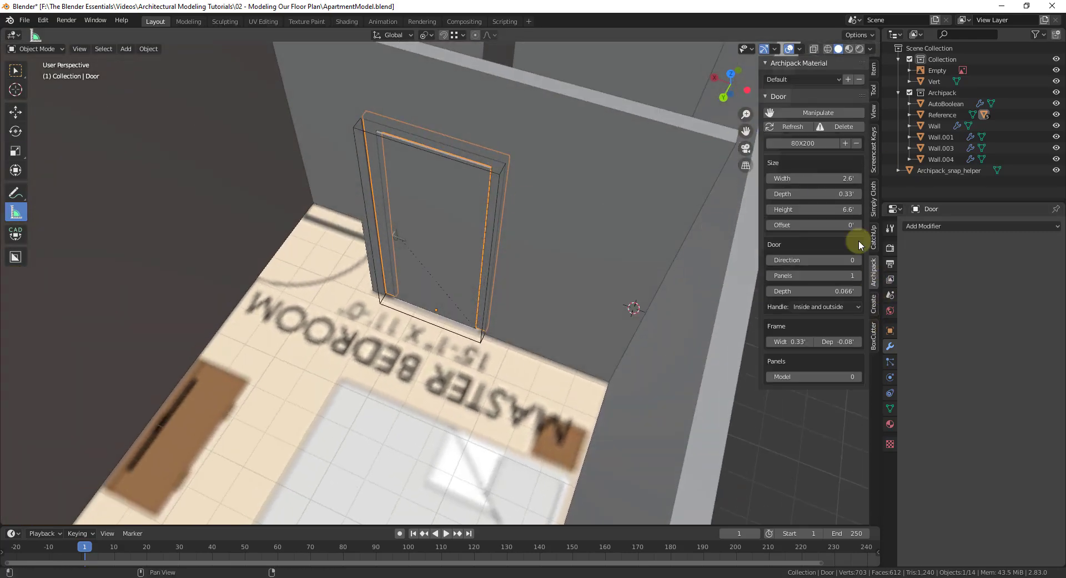
click(492, 205)
click(492, 206)
click(819, 113)
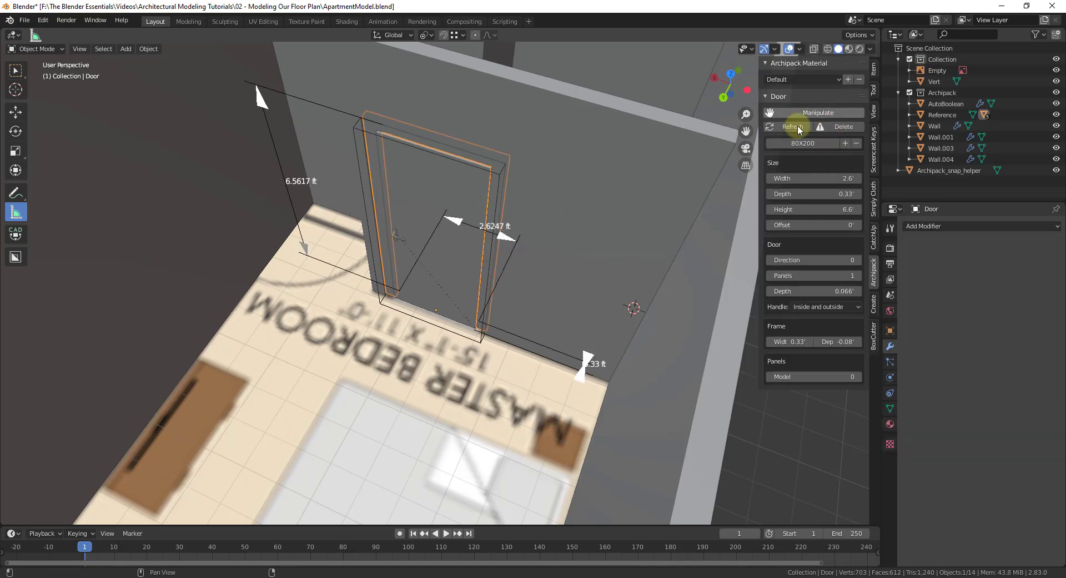
Widen the door to about 3.8' and increase its depth to about 0.62' using the dimension handles
drag(521, 248, 609, 299)
middle_drag(562, 238, 381, 174)
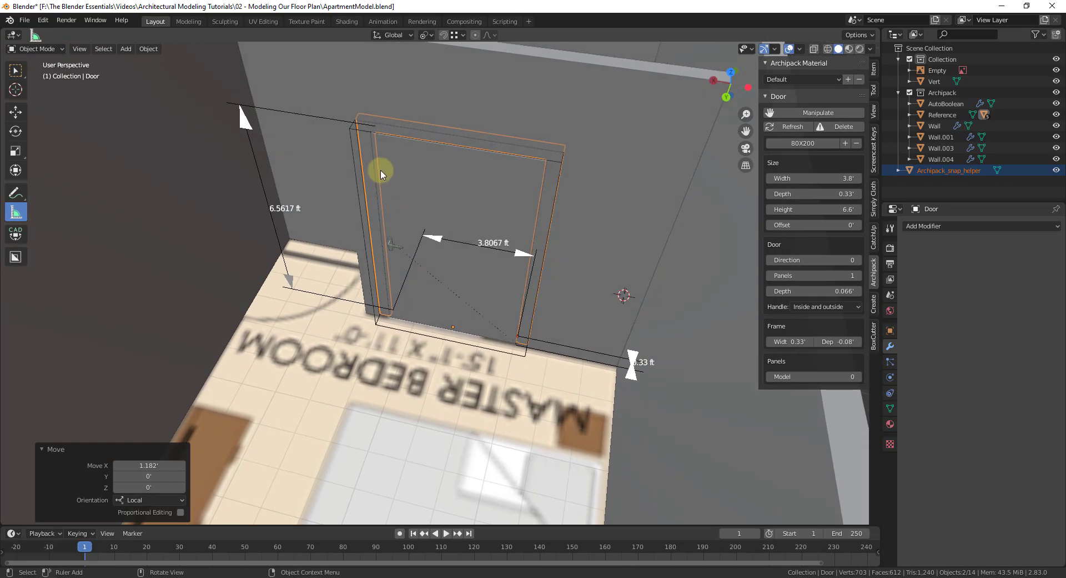
drag(636, 377, 628, 374)
middle_drag(628, 374, 470, 218)
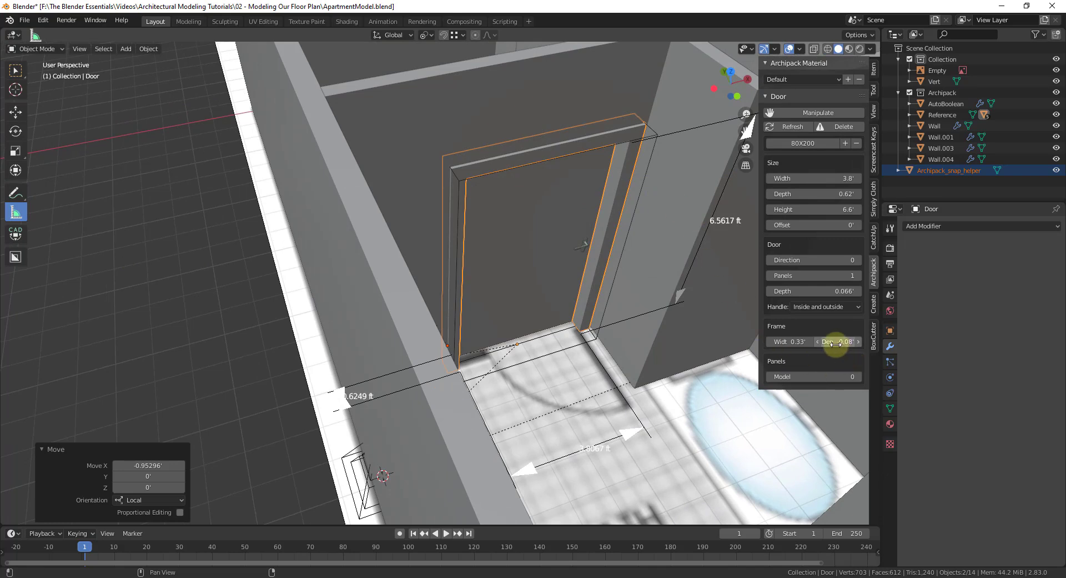
Try a frame depth of 0.33' on the door, settling on a frame depth of -0.087'
drag(836, 344, 832, 342)
key(Return)
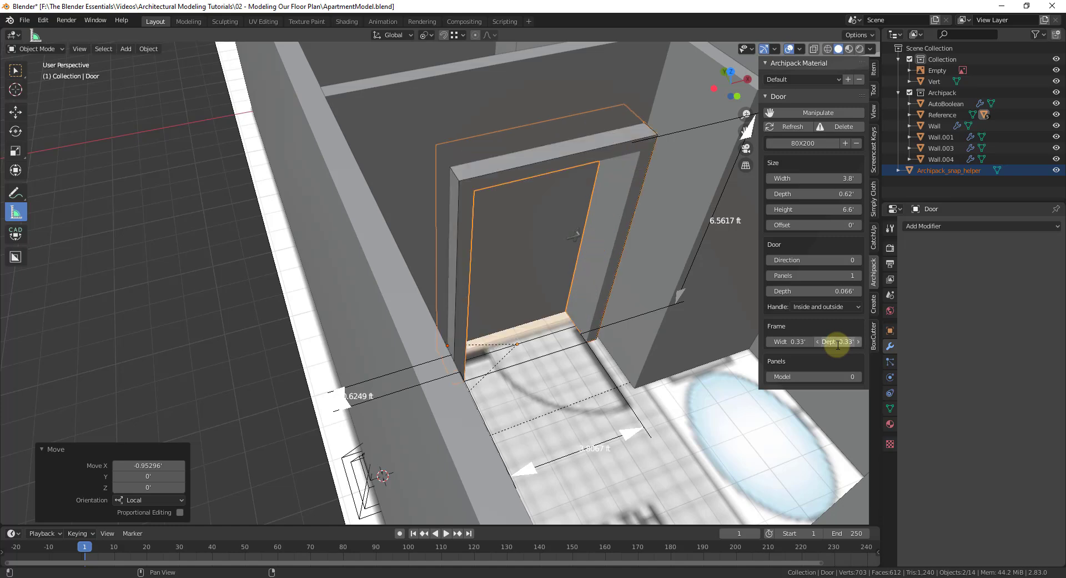
middle_drag(474, 191, 645, 252)
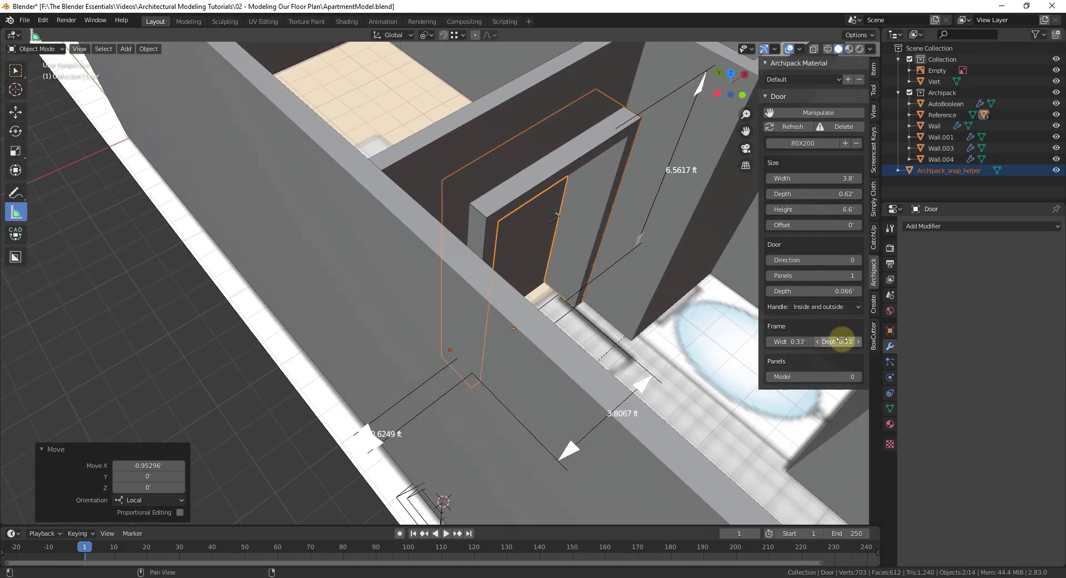
drag(842, 340, 836, 340)
middle_drag(673, 290, 638, 179)
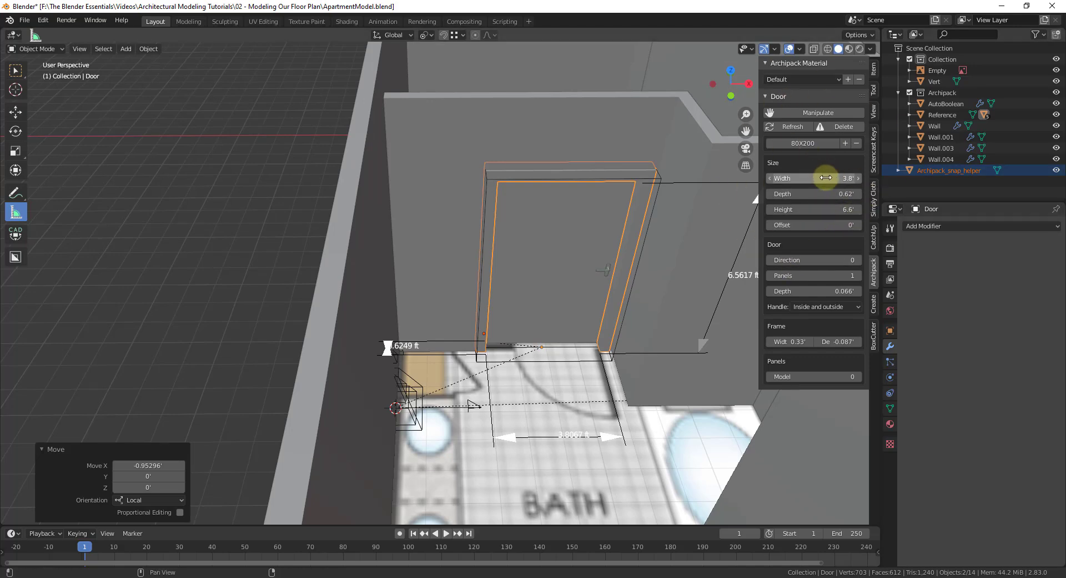
Set the width of the door between the master bedroom and bath to 3'
text(3)
key(Return)
scroll(514, 326, down, 4)
middle_drag(514, 357, 838, 405)
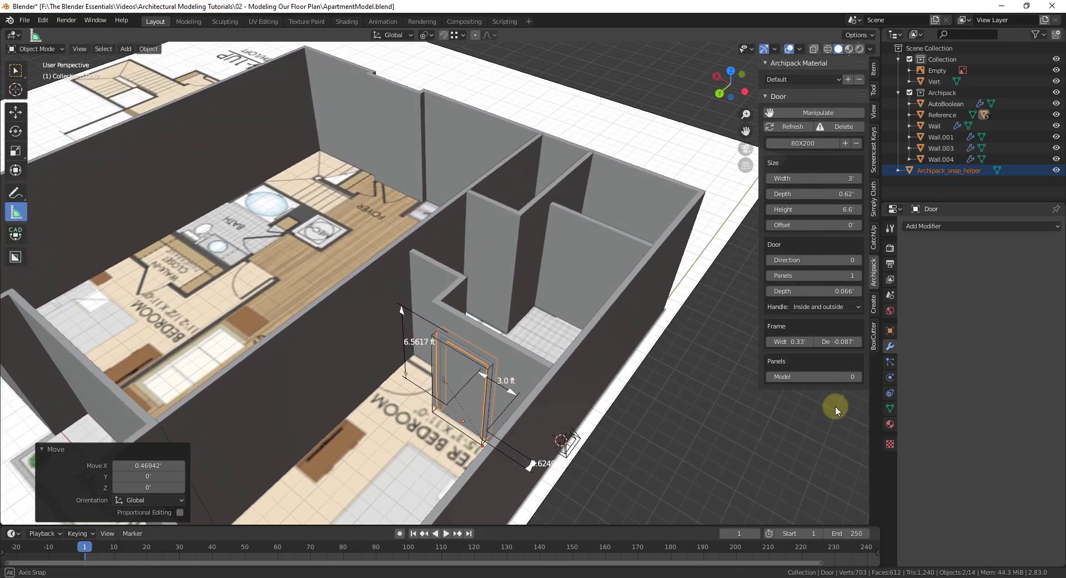
Duplicate the finished bath door
key(shift+d)
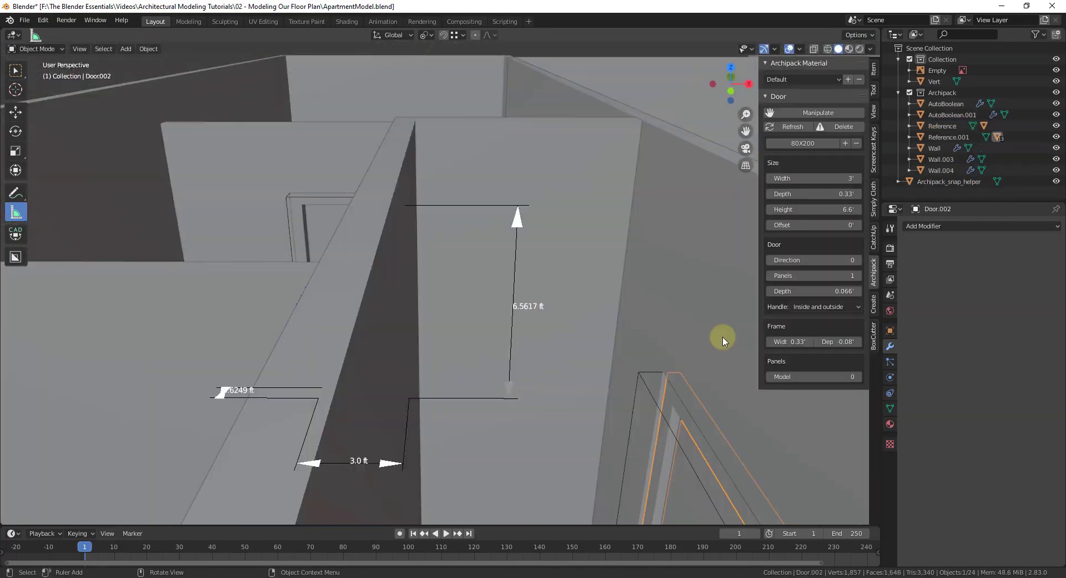